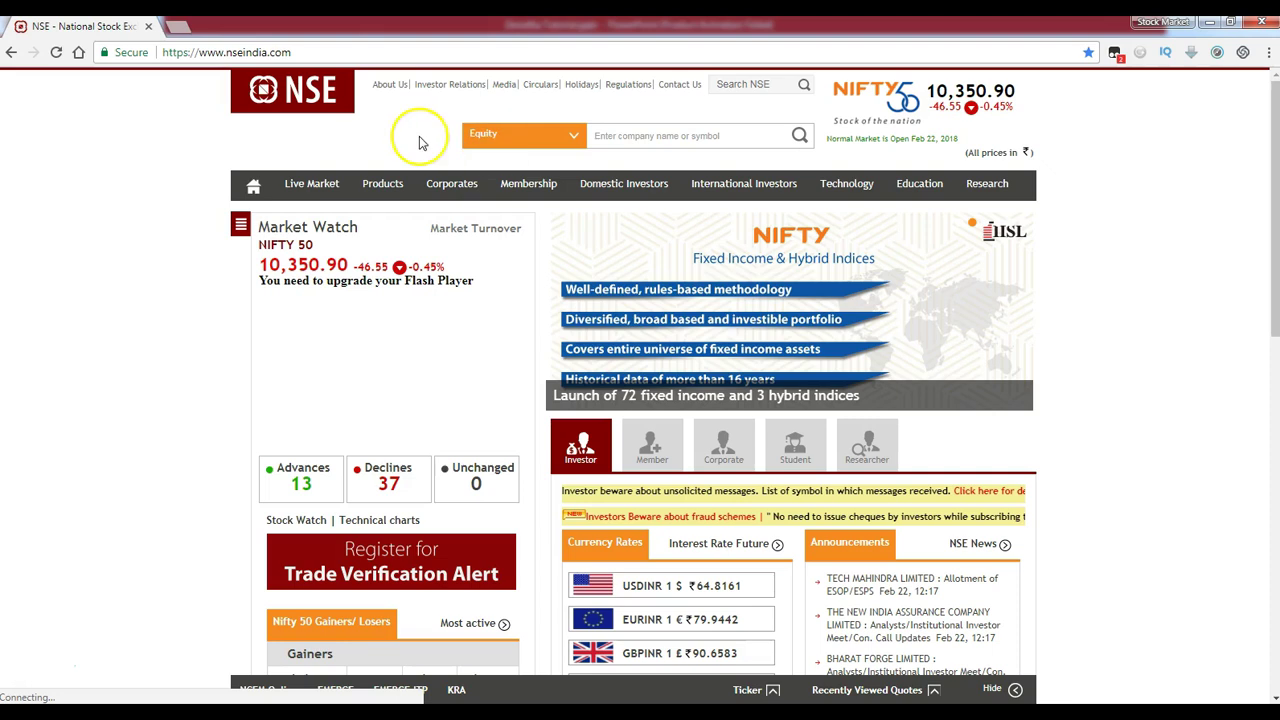
Switch the search category between Equity Derivatives and Equity, leaving it on Equity.
left_click(567, 137)
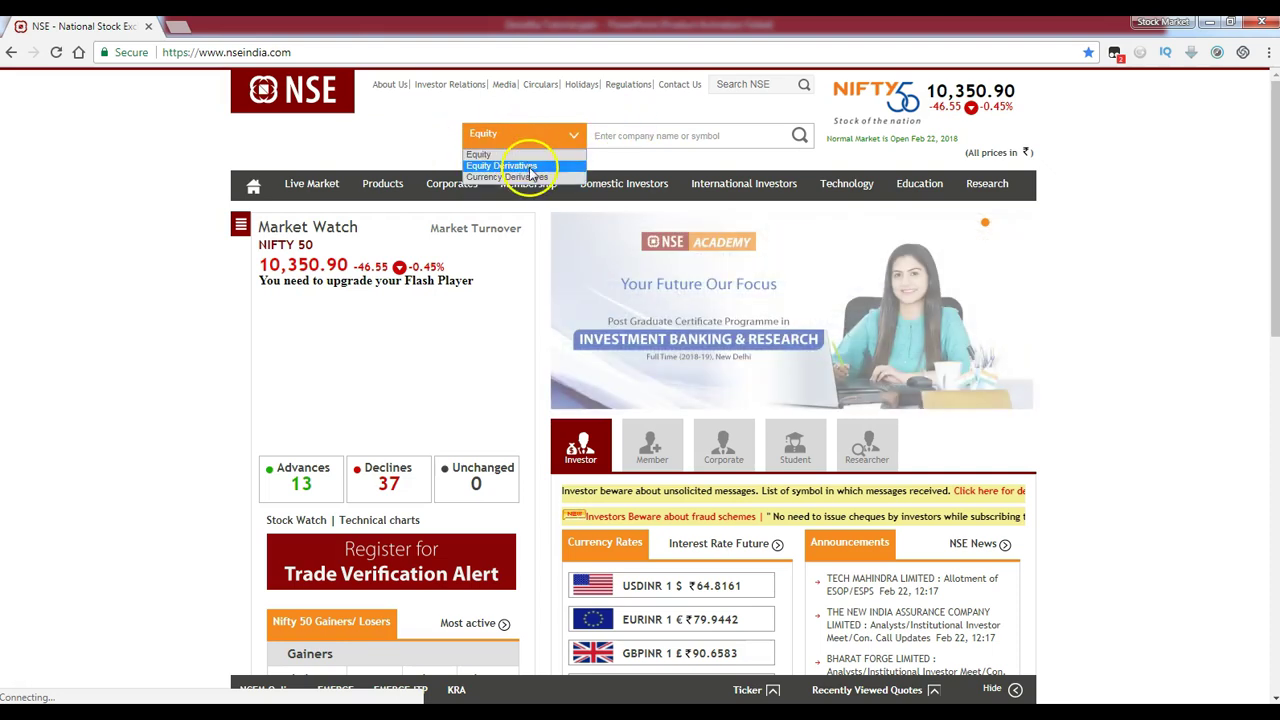
left_click(532, 167)
left_click(522, 135)
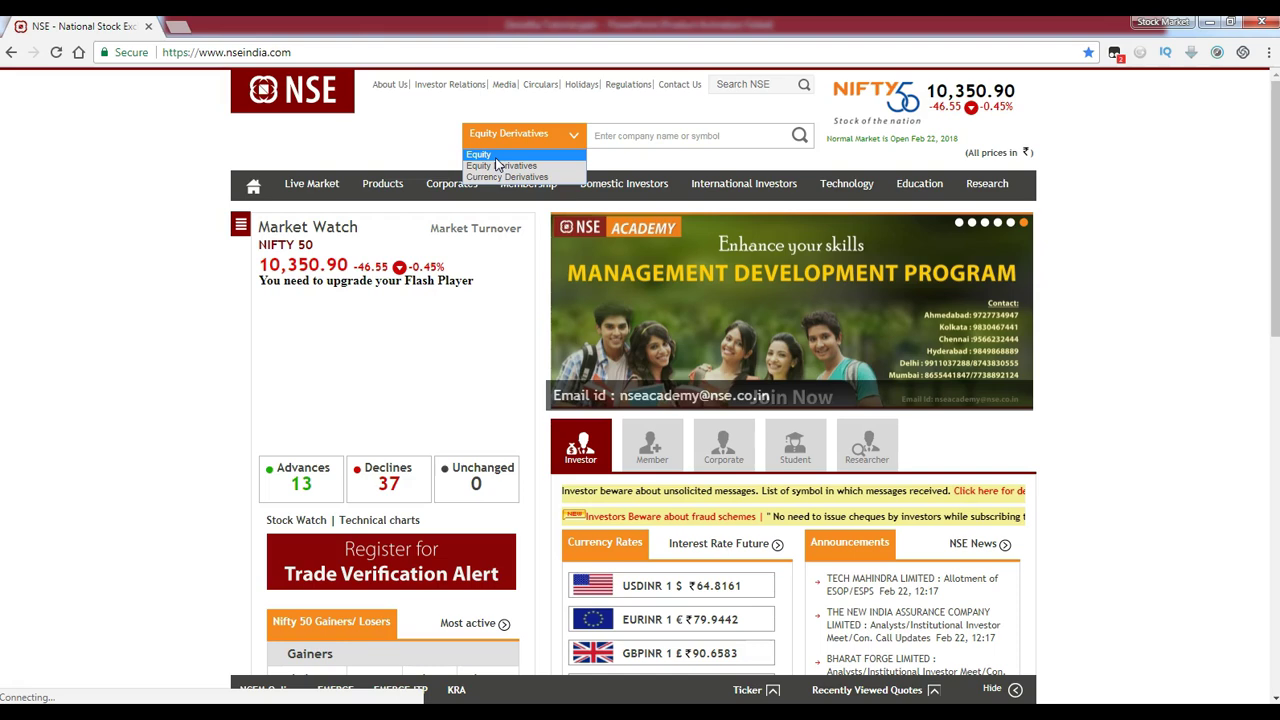
left_click(480, 155)
left_click(545, 134)
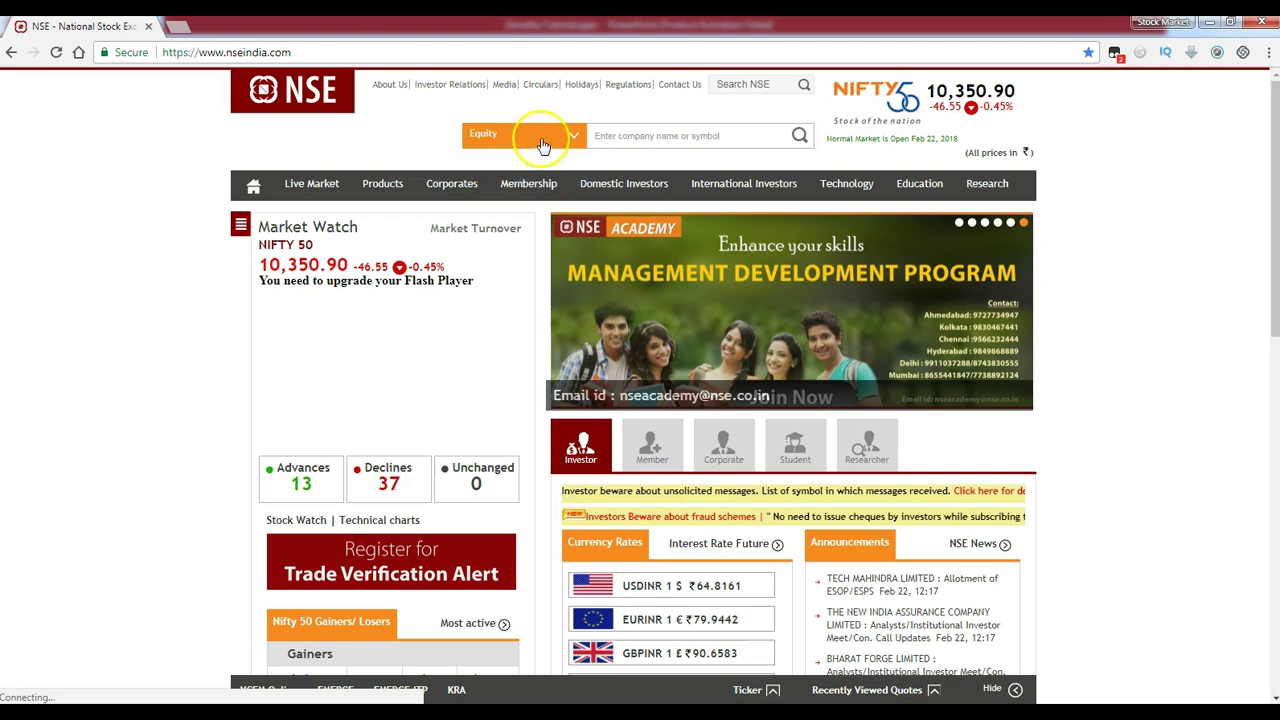
left_click(538, 165)
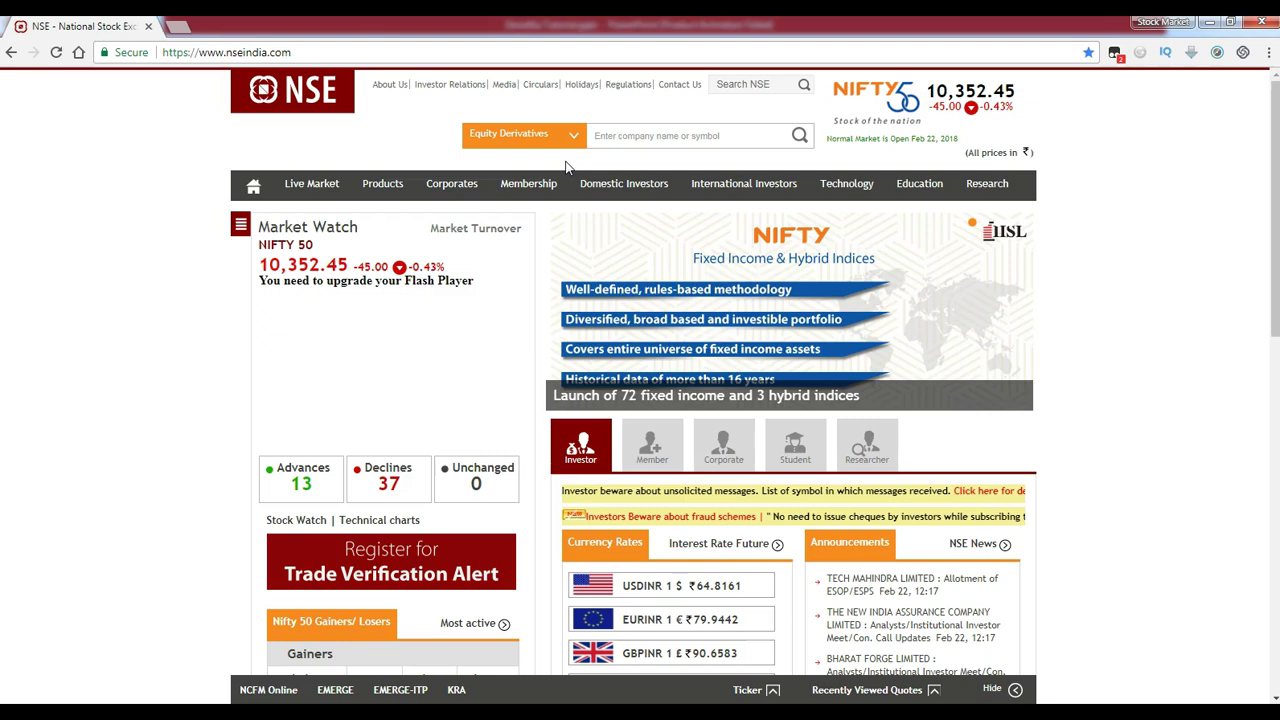
left_click(516, 134)
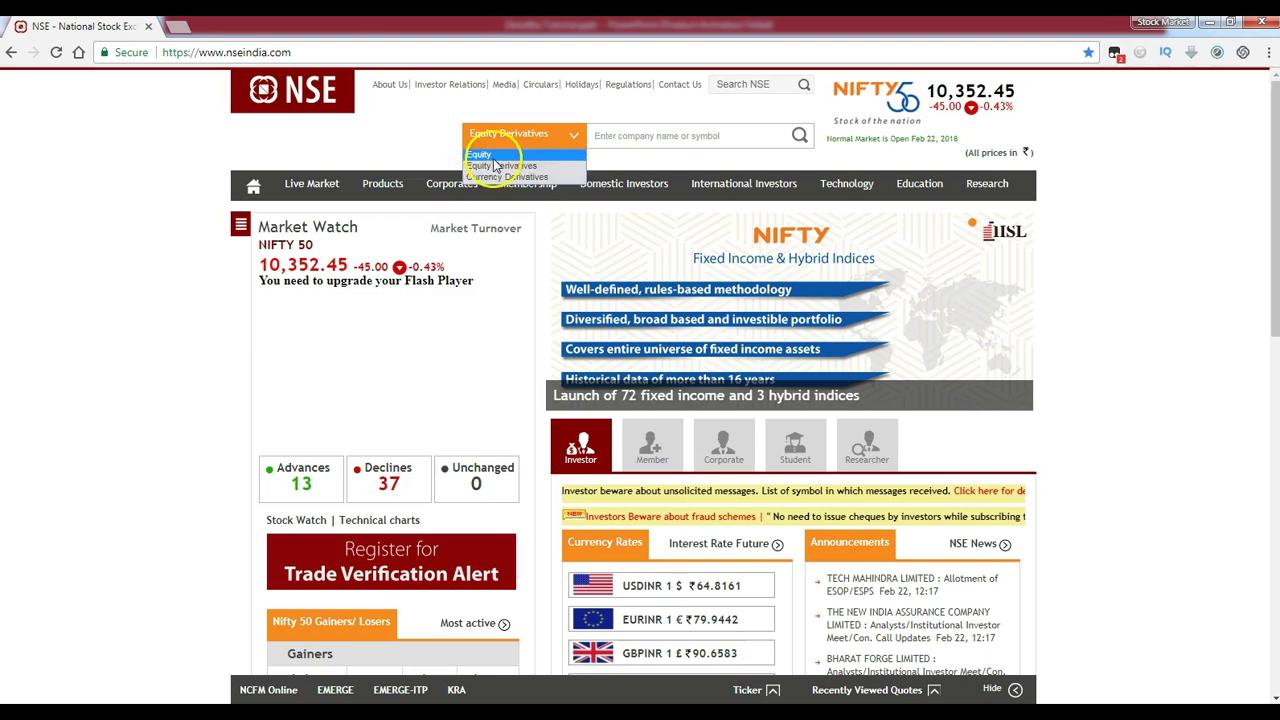
left_click(486, 163)
left_click(623, 148)
left_click(647, 139)
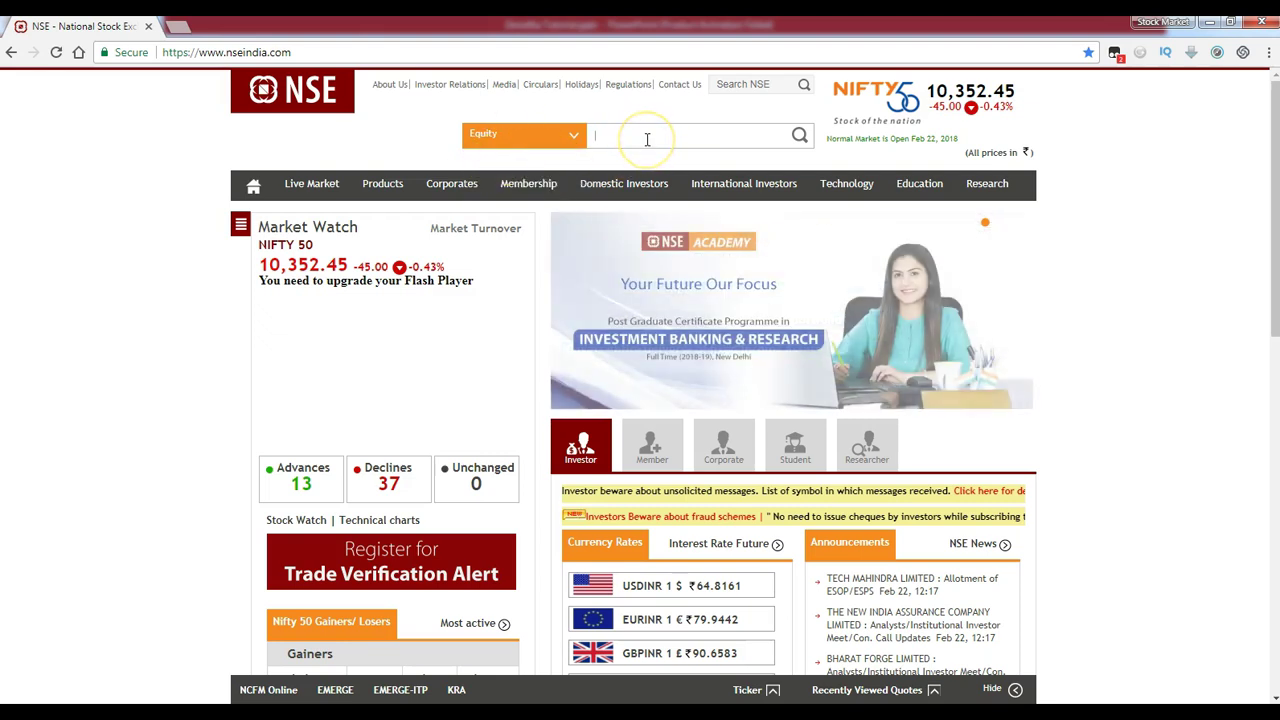
Search 'state bank' to find State Bank of India's symbol SBIN, then clear the query.
type("sta")
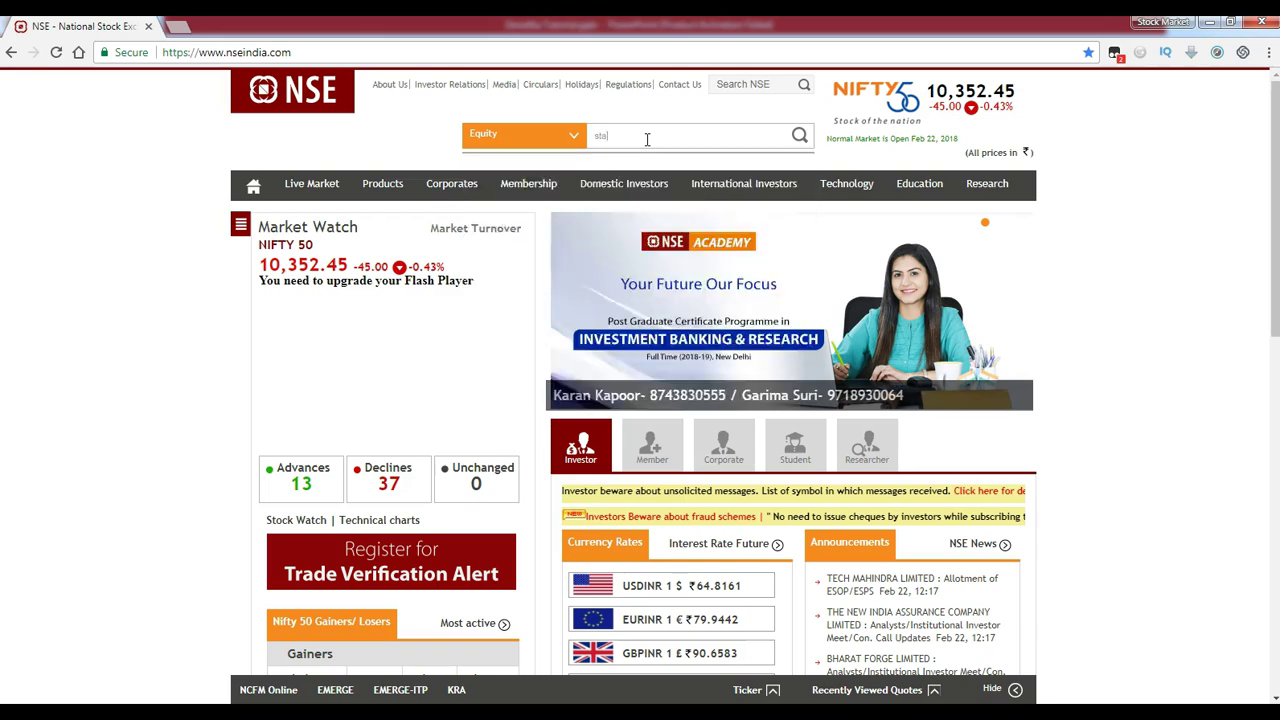
type("te")
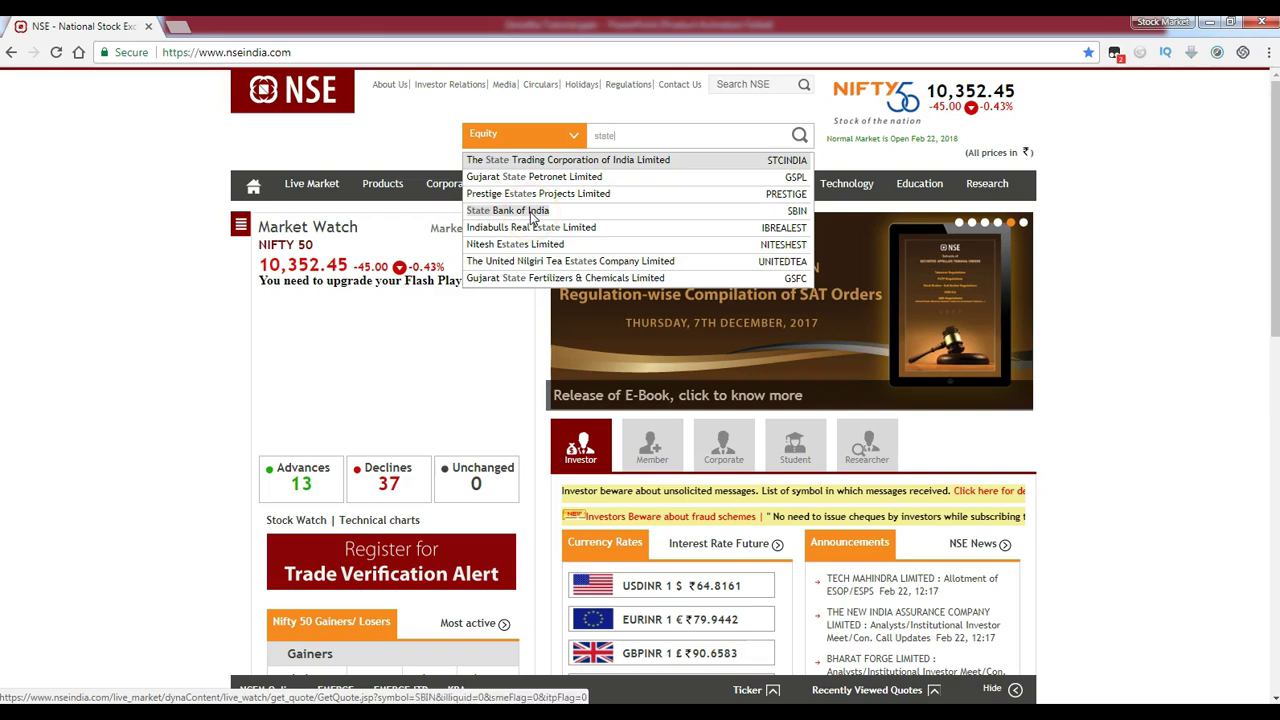
type("bank")
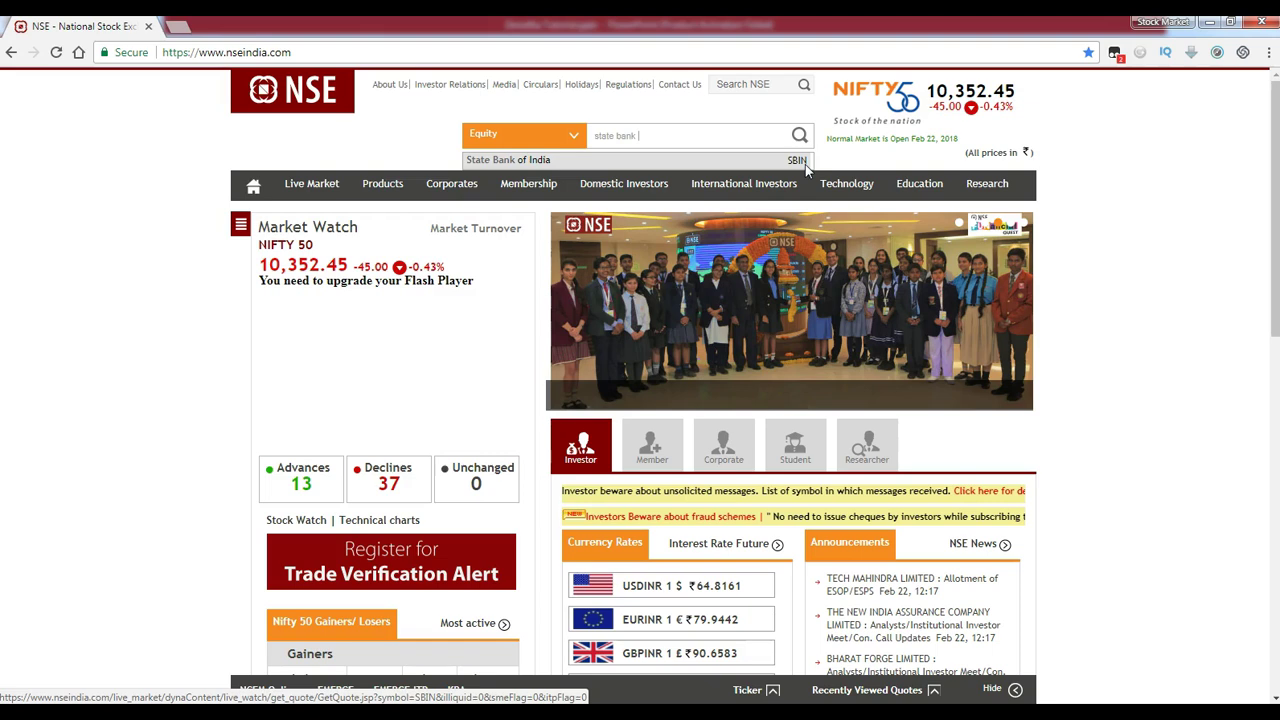
left_click_drag(672, 135, 557, 140)
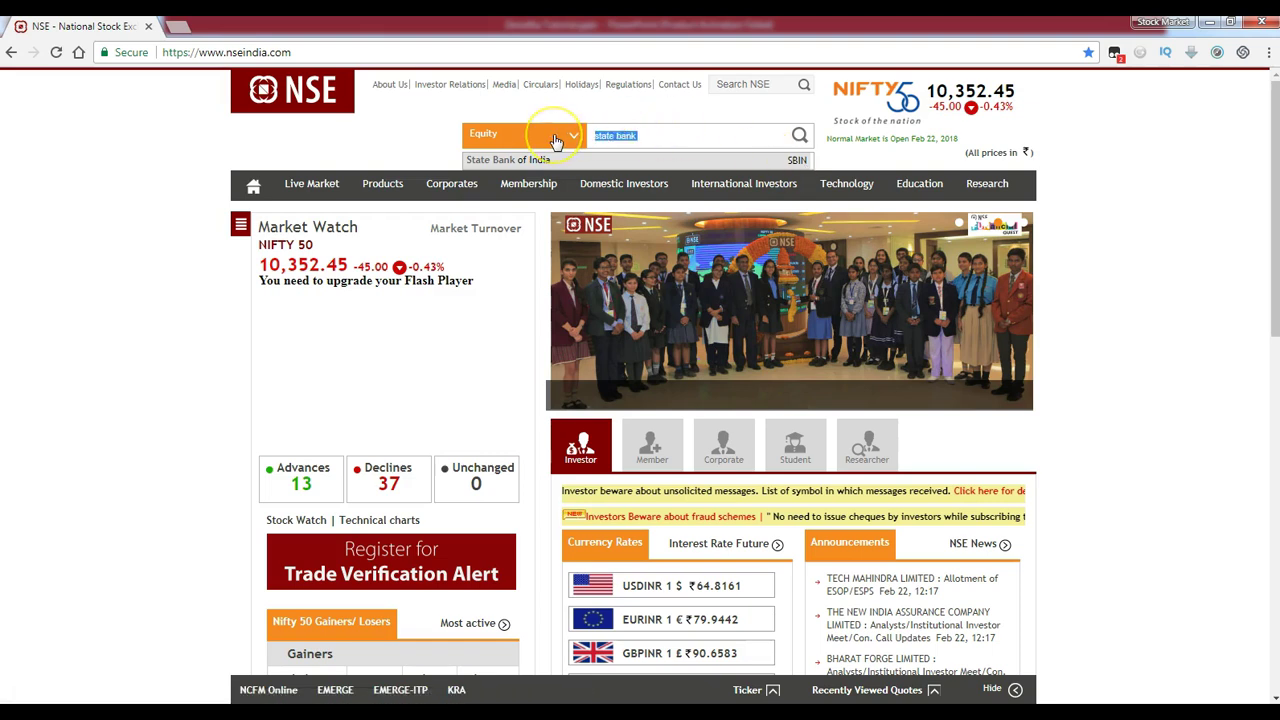
key("BackSpace")
Search 'pun' and then 'PNB' to find Punjab National Bank's symbol.
type("p")
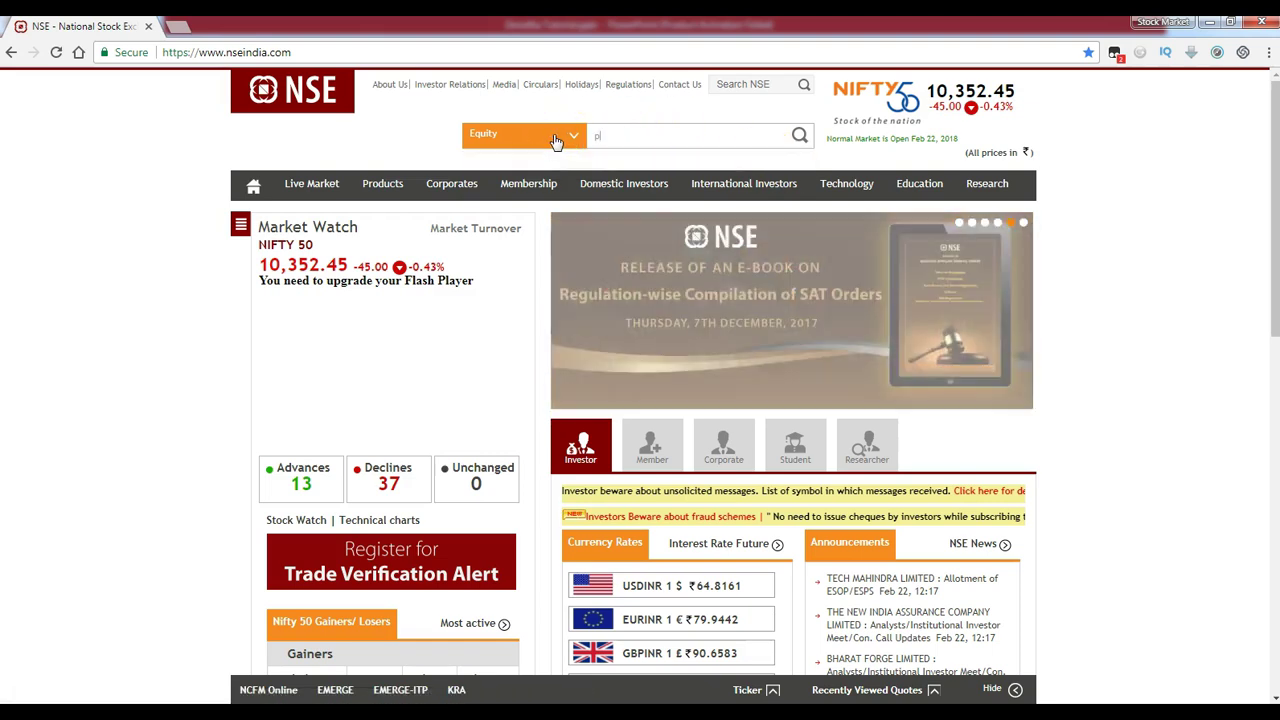
type("un")
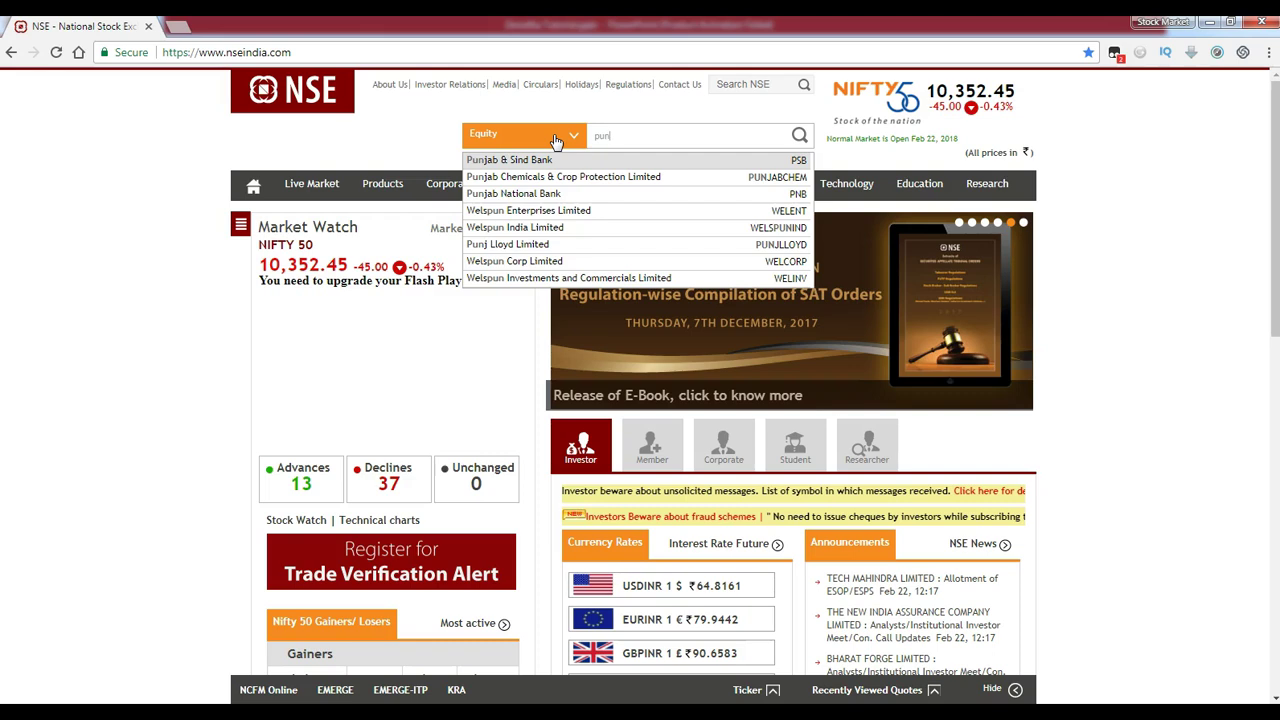
type("n")
key("BackSpace")
left_click(510, 199)
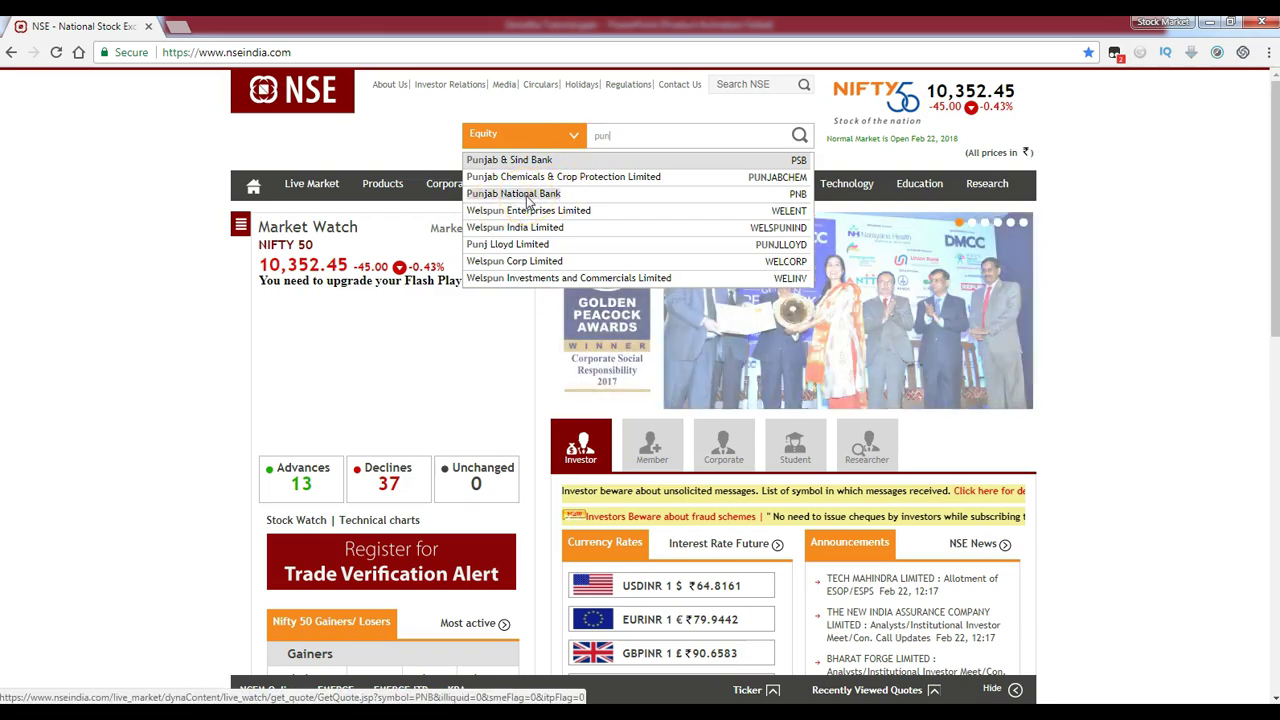
left_click(777, 197)
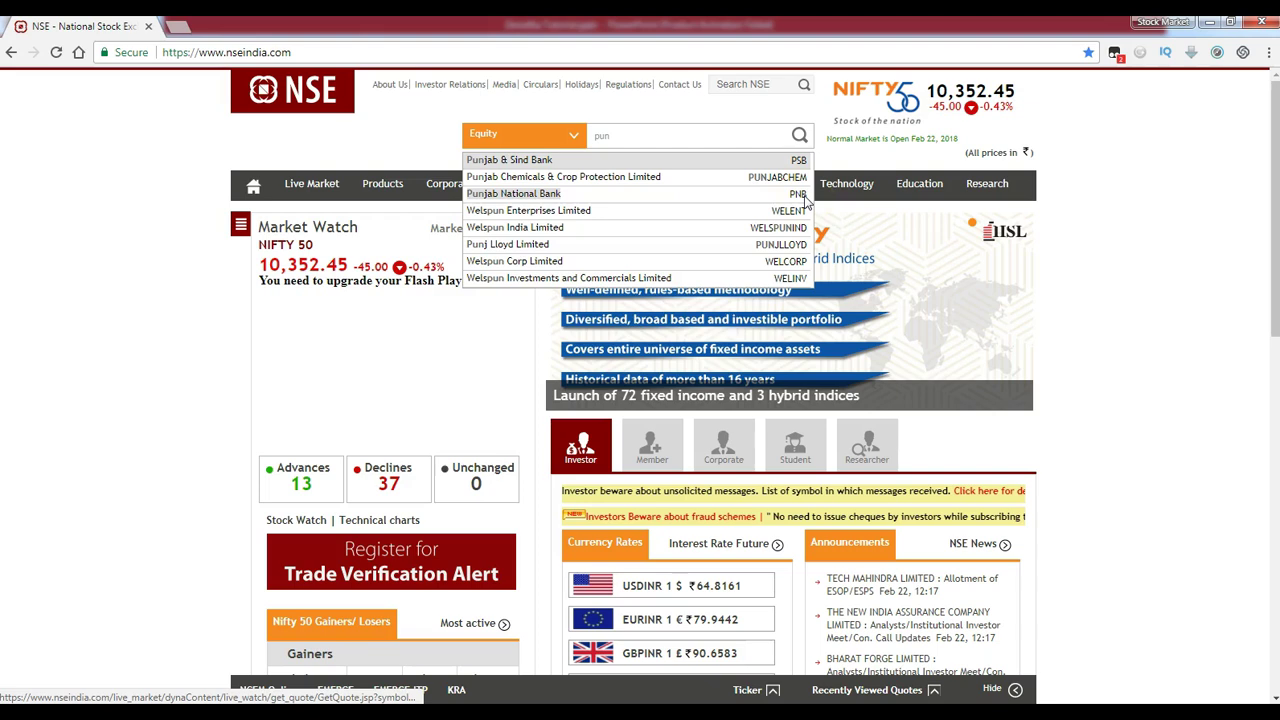
left_click_drag(648, 133, 420, 145)
type("P")
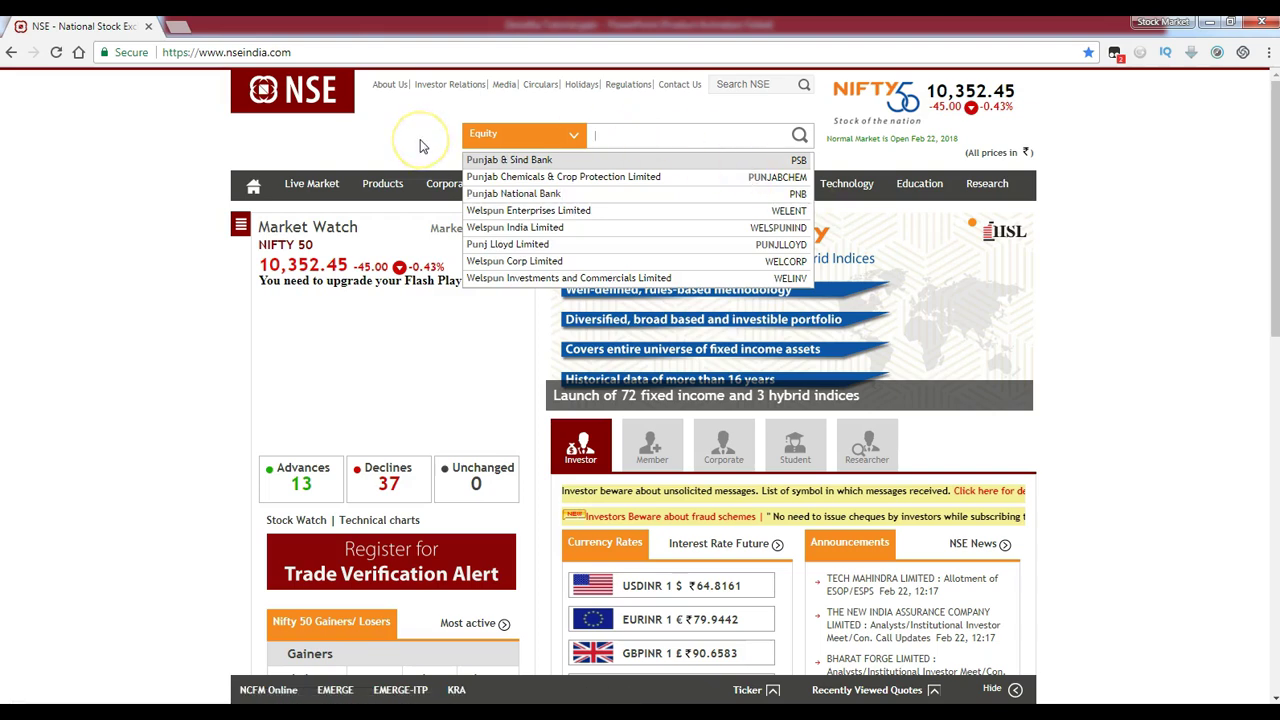
type("NB")
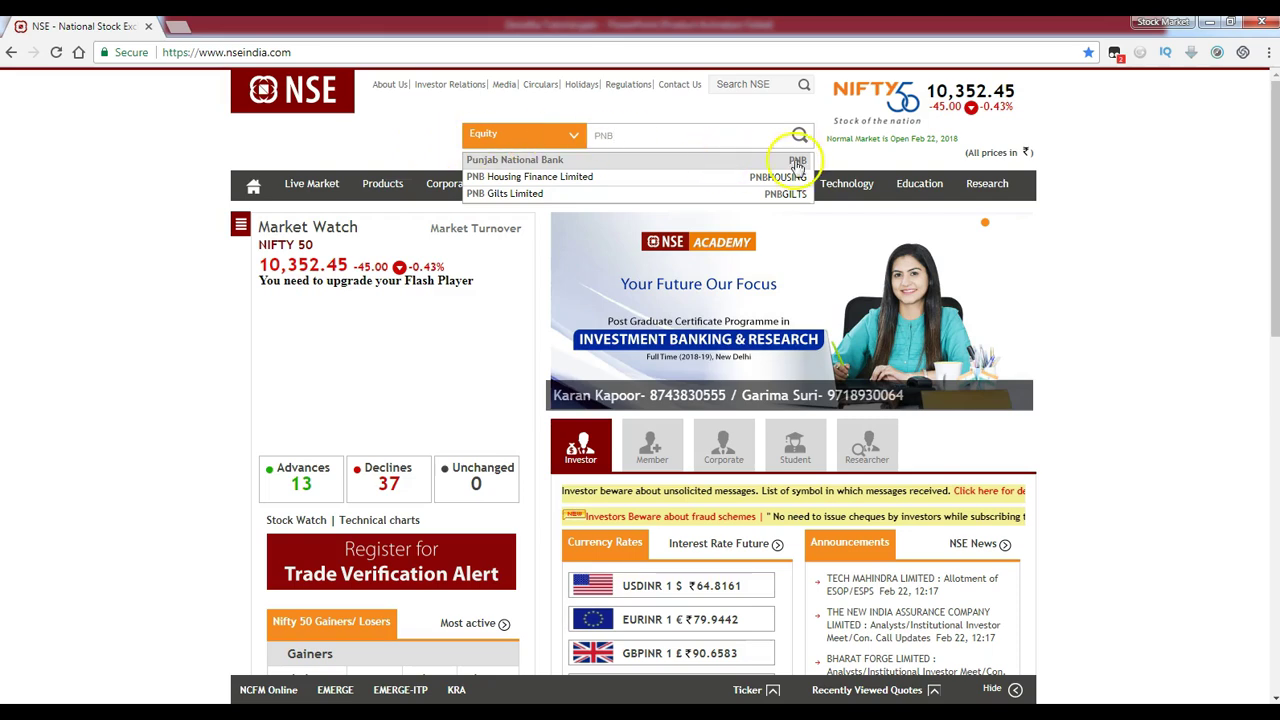
left_click_drag(649, 135, 560, 135)
Open the PNB quote page and view Peer Comparison, Company Information and Trade Snapshot.
key("Return")
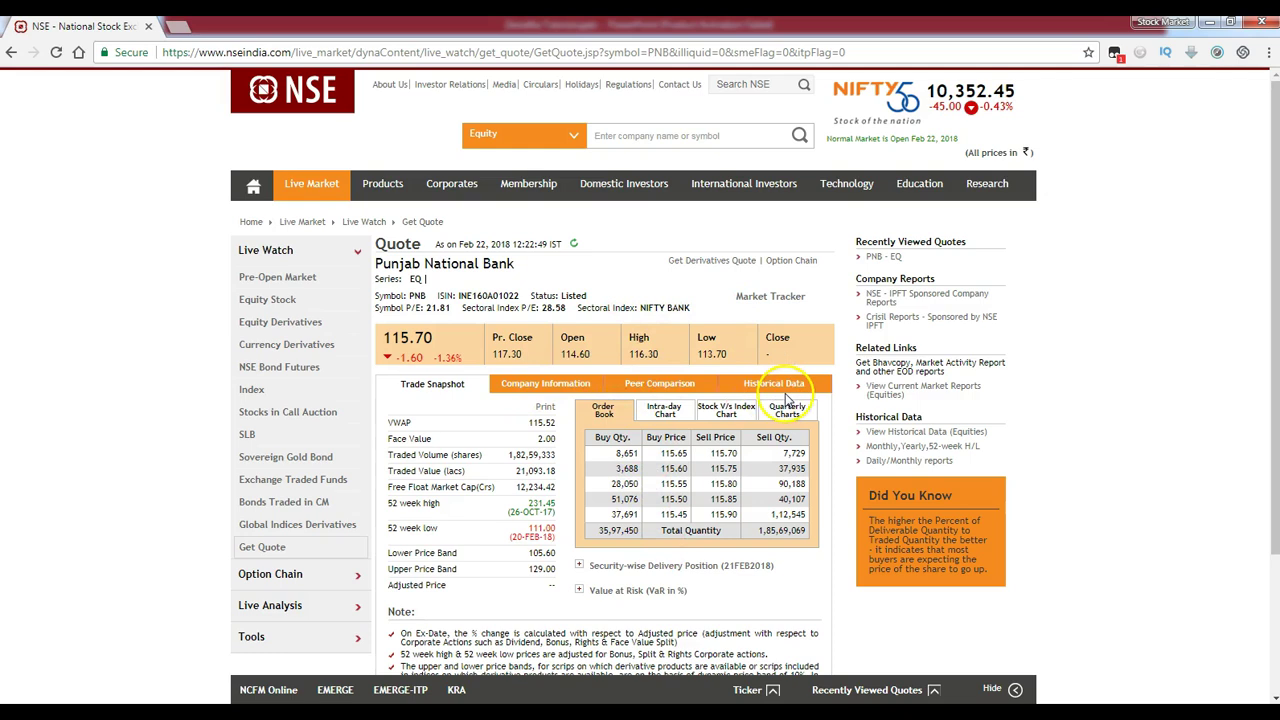
left_click(645, 390)
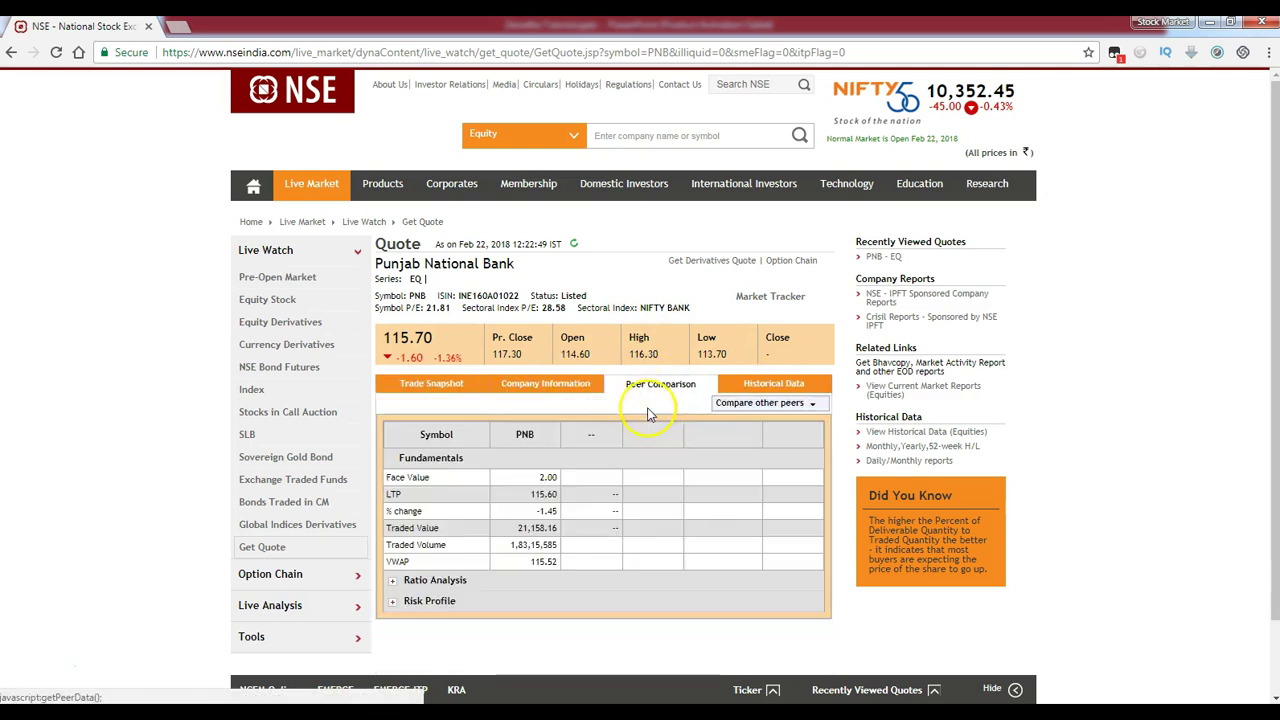
left_click(552, 387)
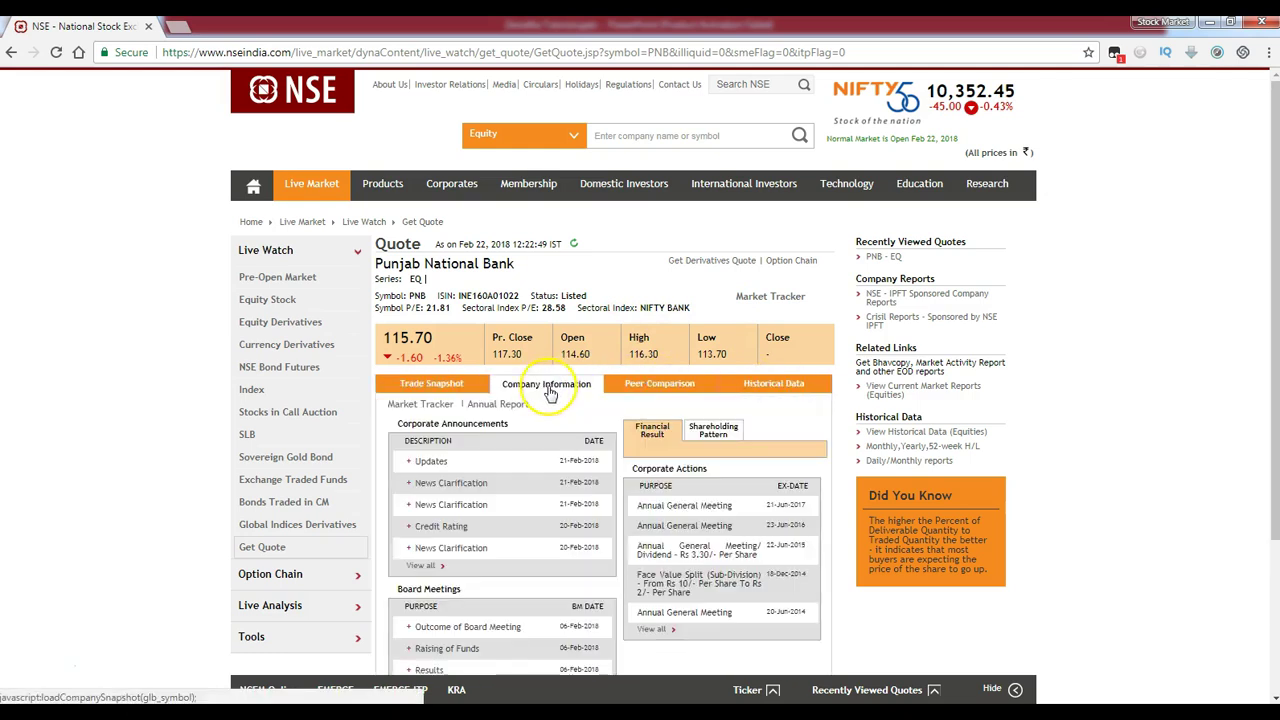
left_click(440, 389)
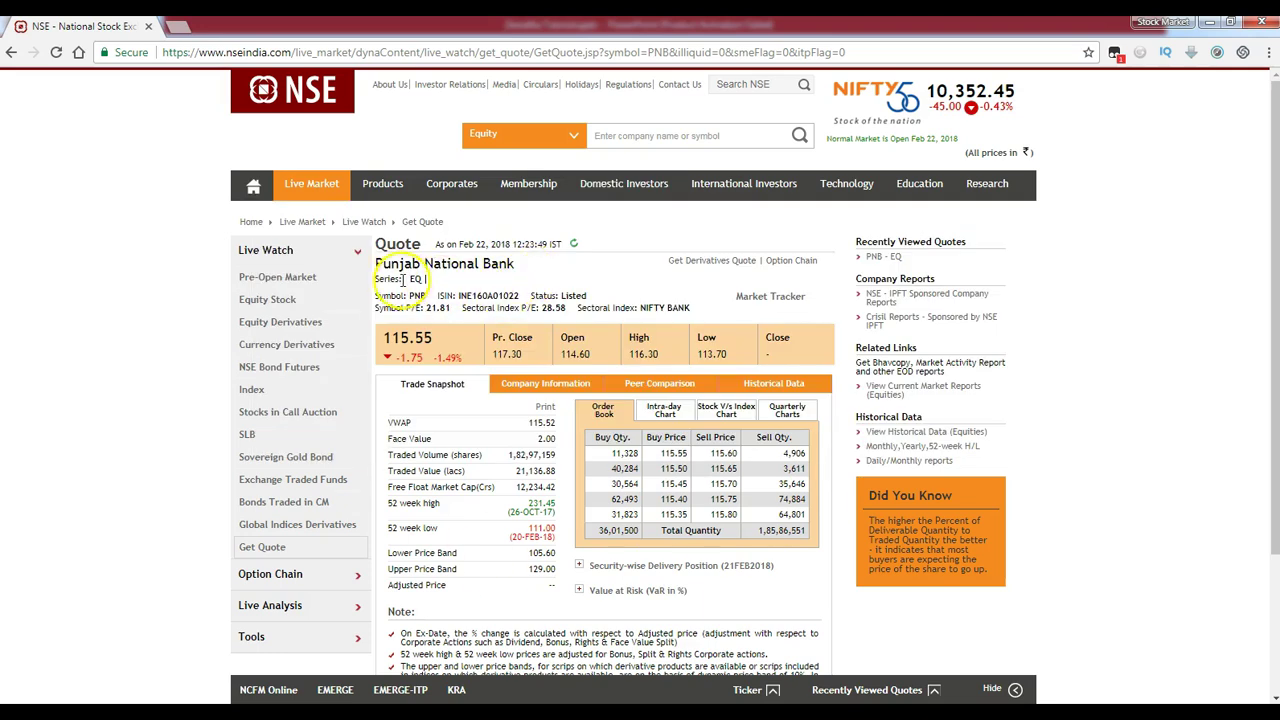
Highlight the EQ series and PNB symbol details on the quote page.
left_click_drag(378, 277, 422, 279)
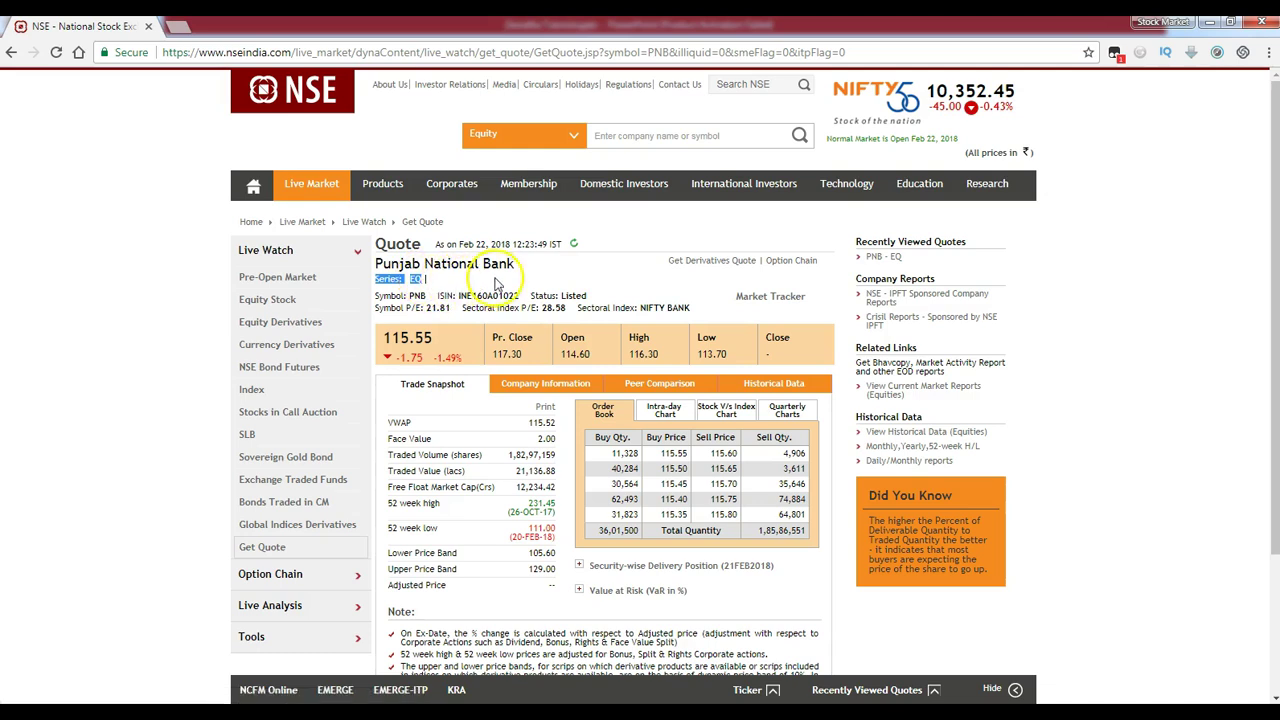
left_click(470, 295)
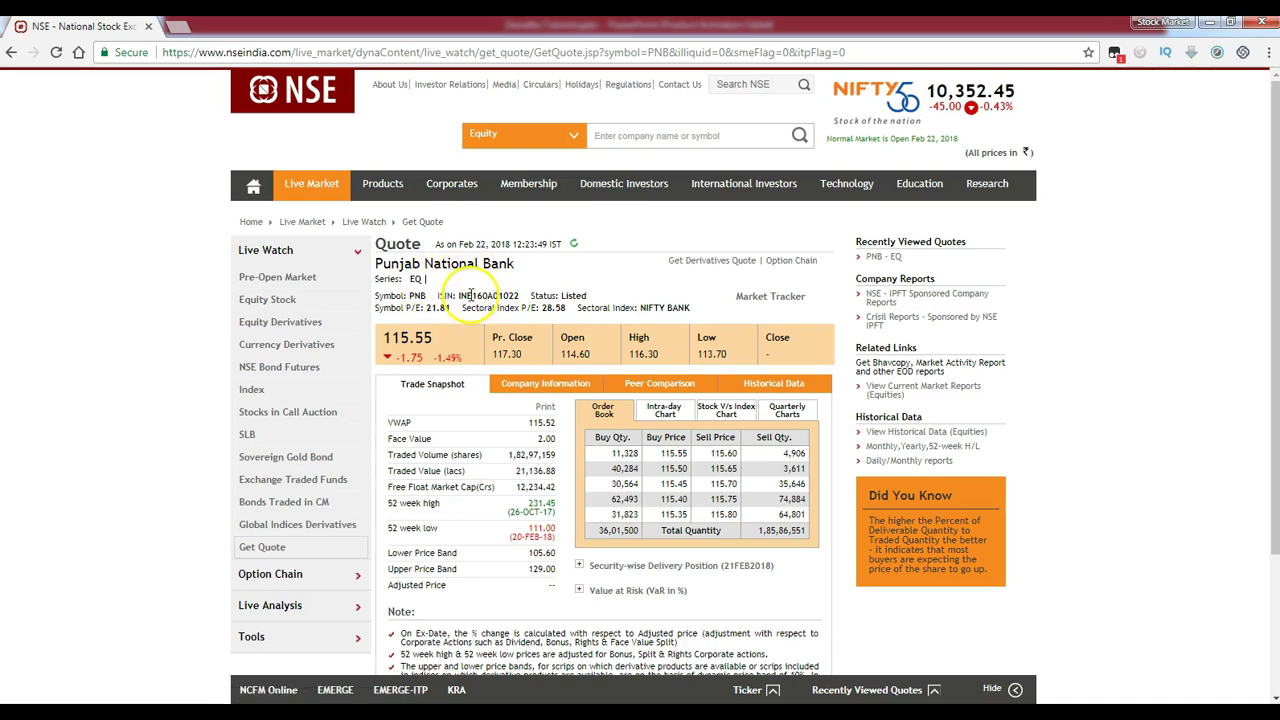
left_click_drag(376, 295, 426, 291)
left_click(470, 292)
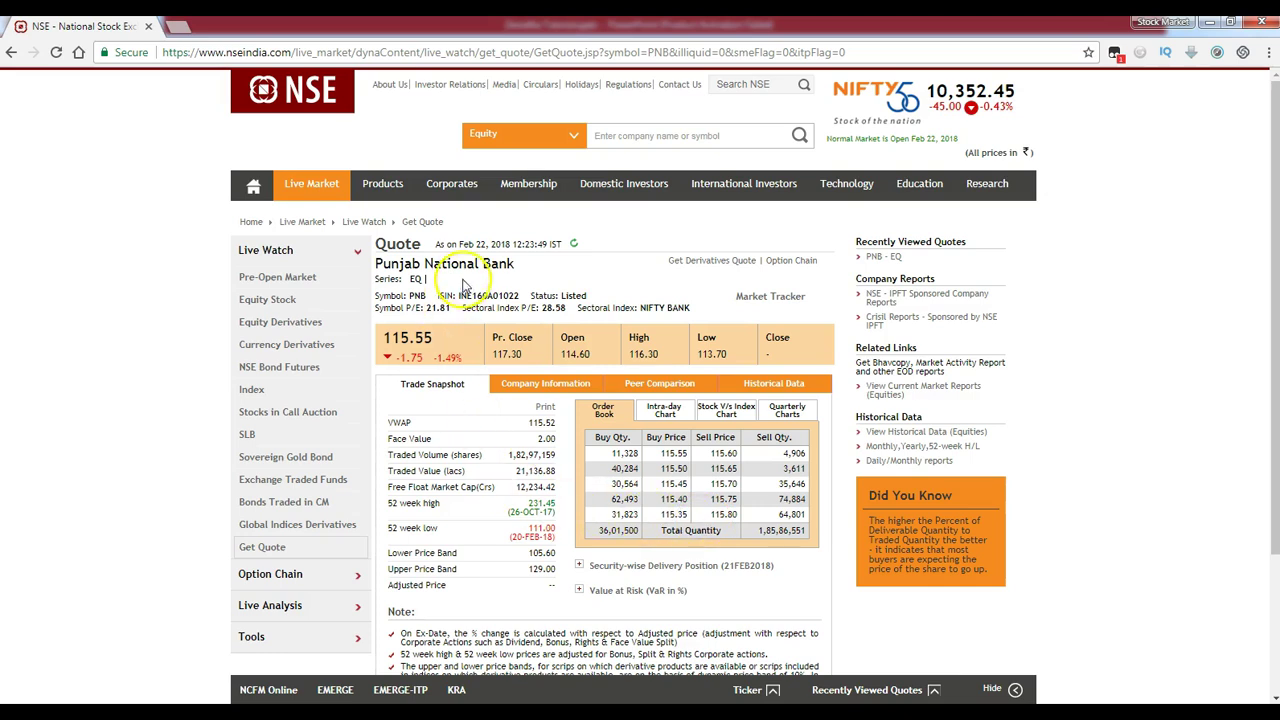
left_click(573, 135)
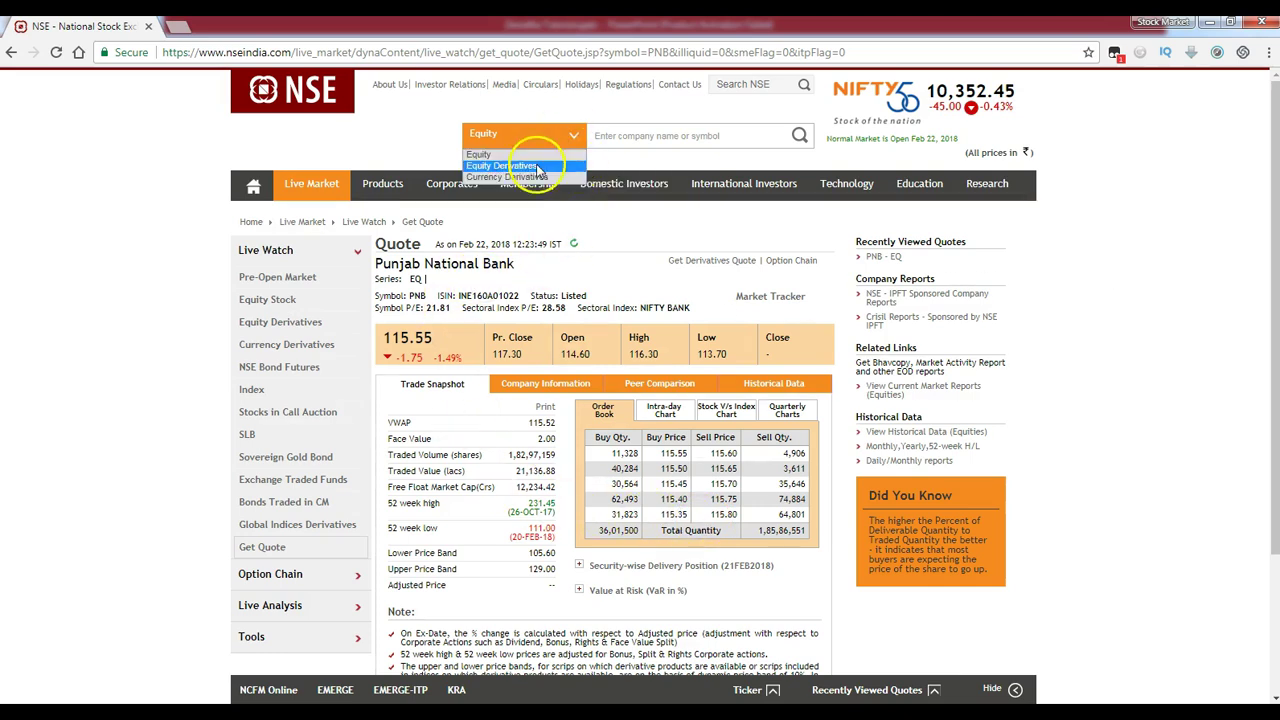
left_click(540, 162)
left_click(636, 137)
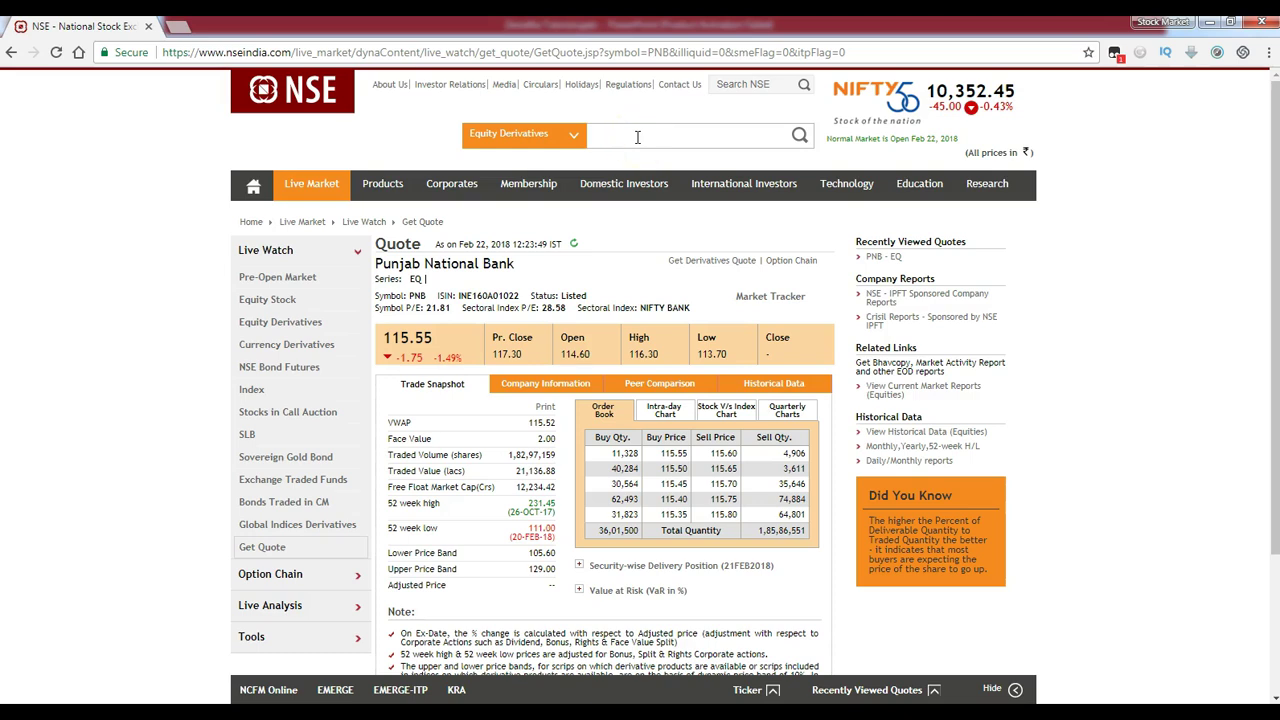
type("sBI")
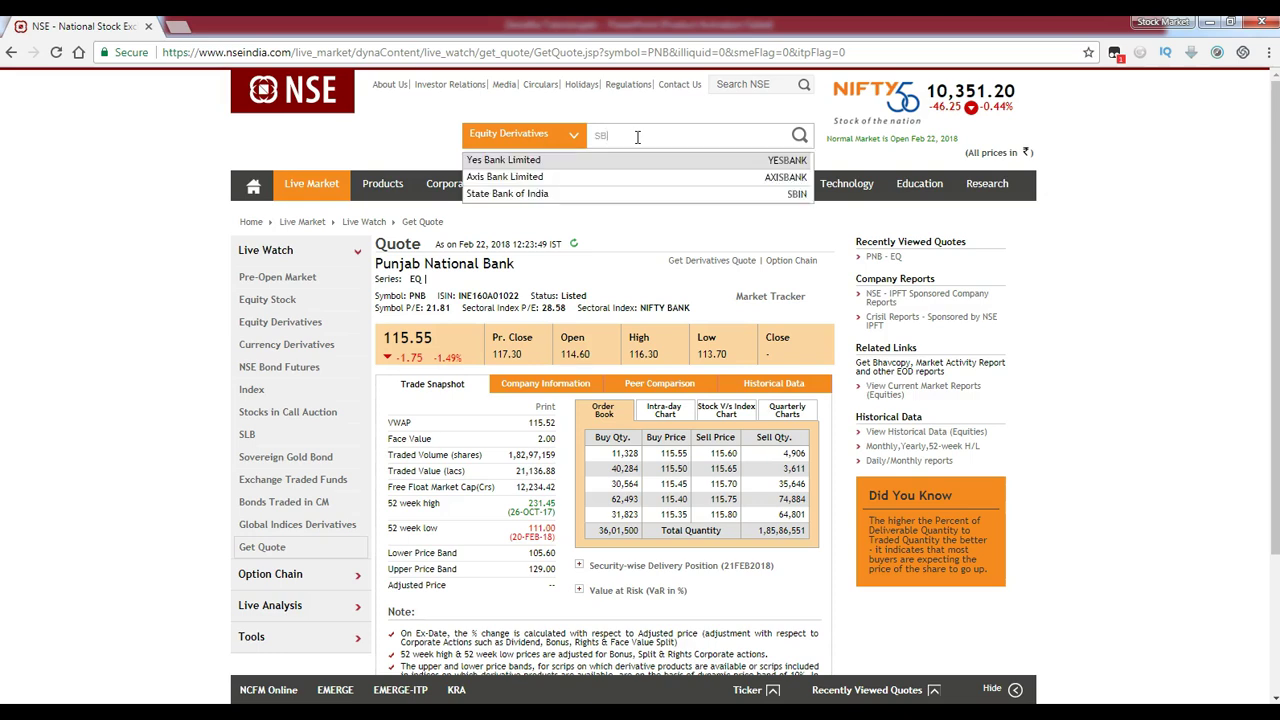
type("IN")
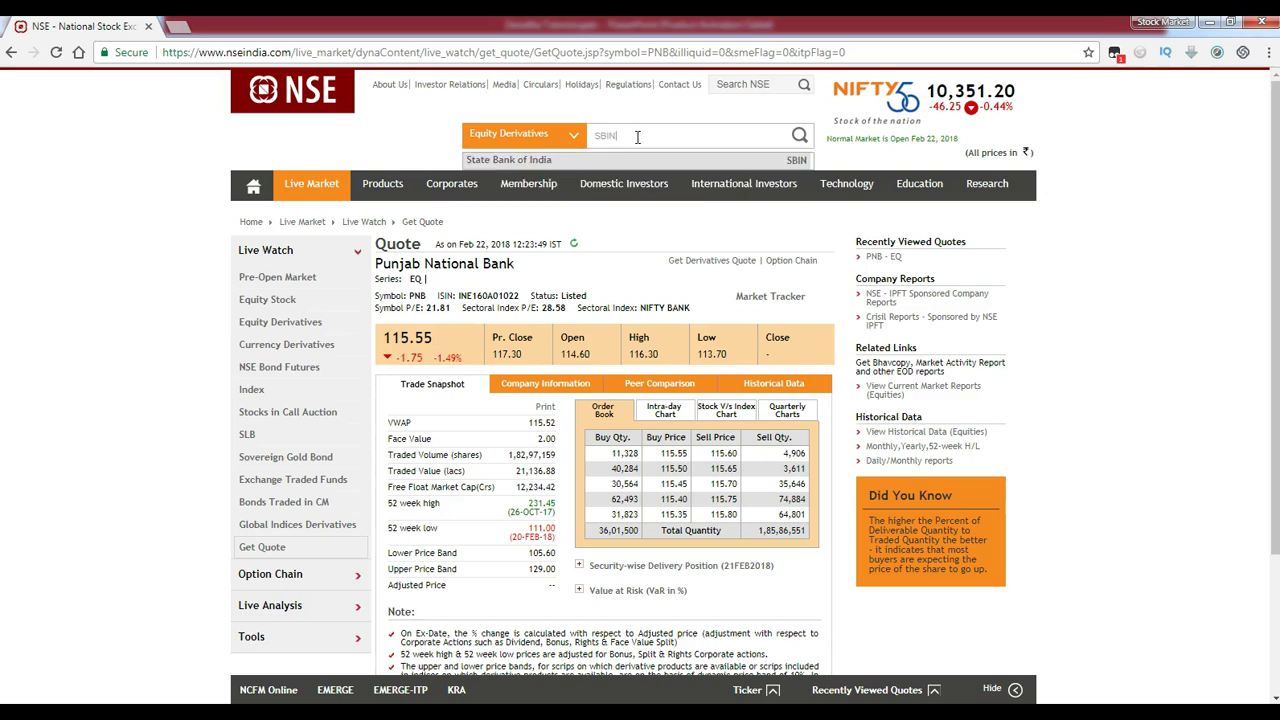
key("Return")
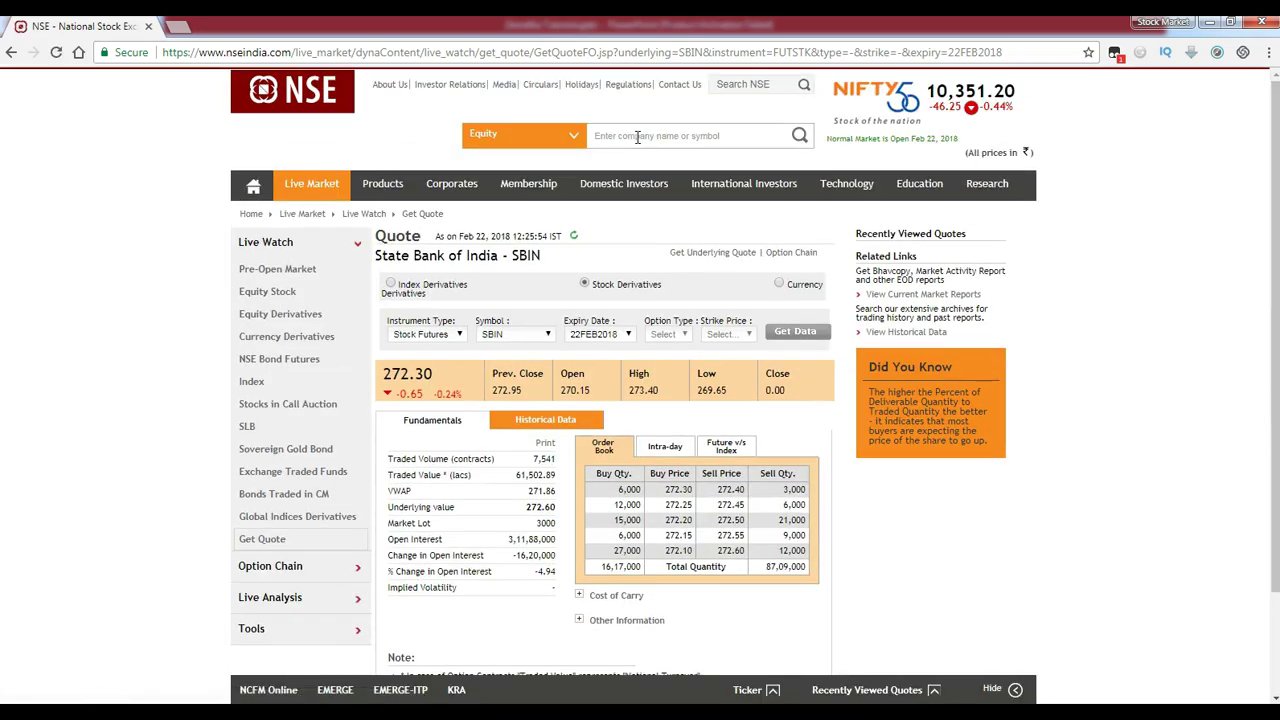
scroll(659, 361, "down", 1)
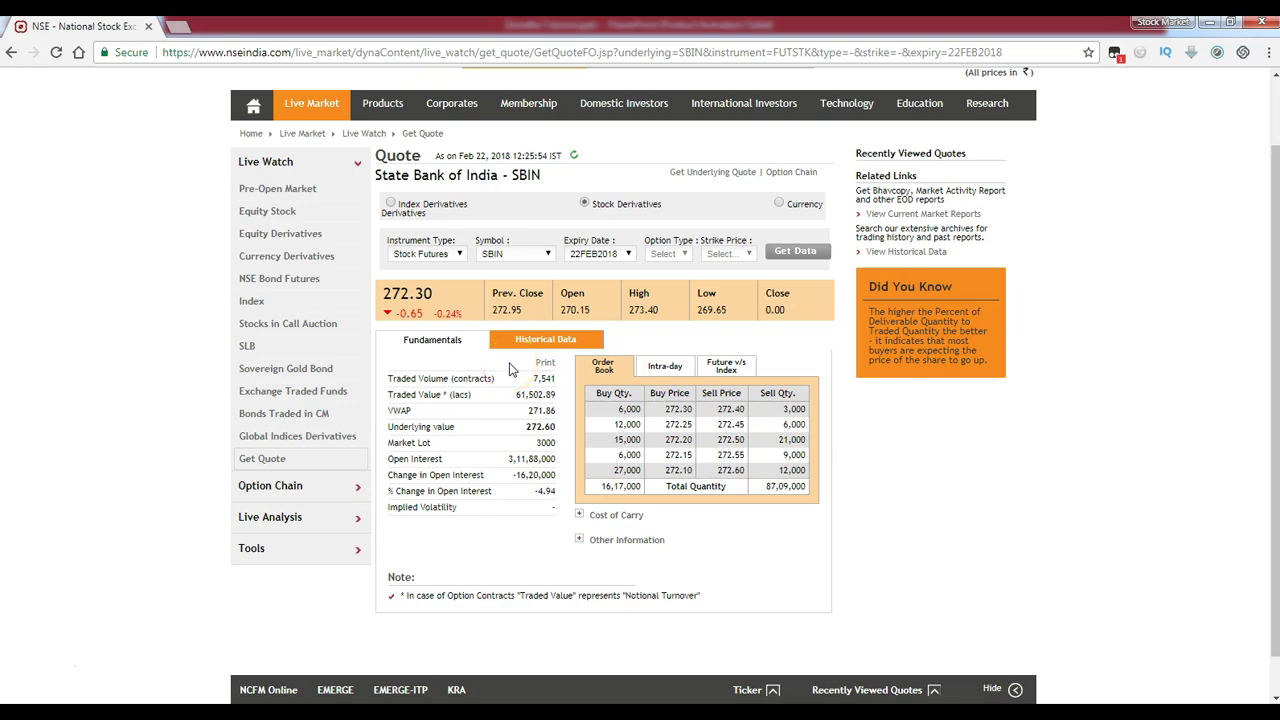
scroll(617, 190, "up", 1)
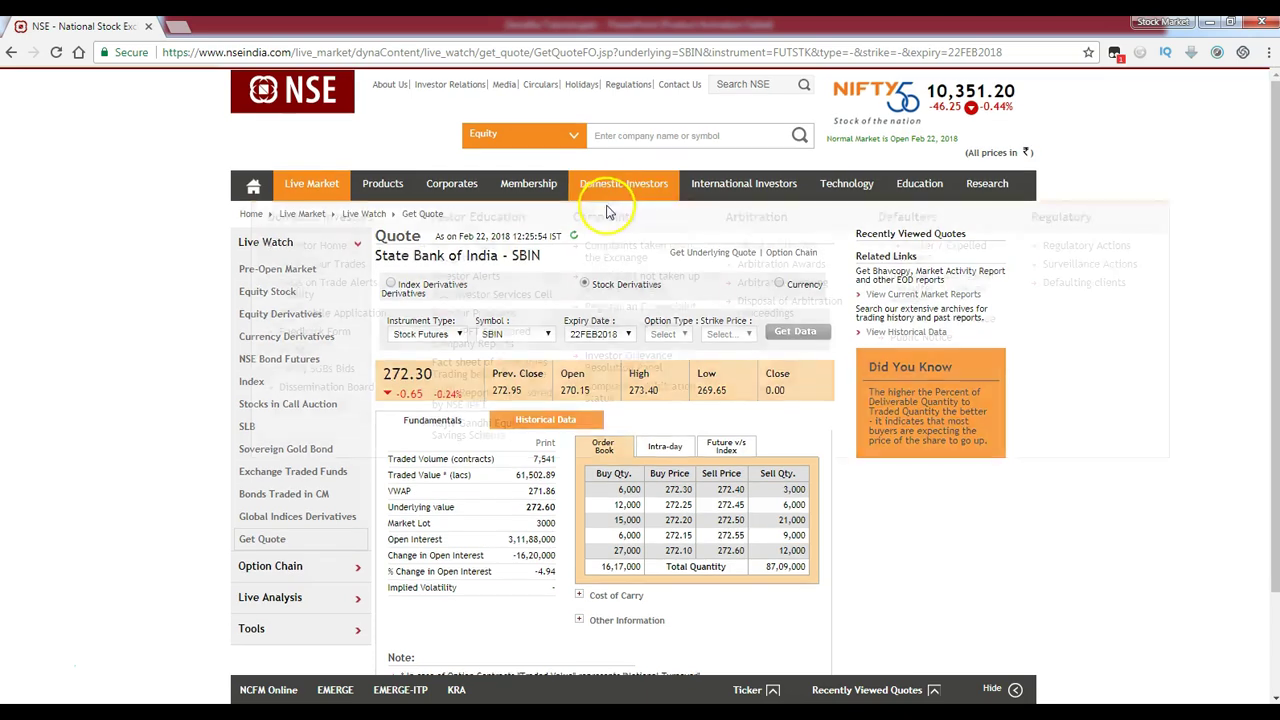
left_click(567, 140)
left_click(567, 140)
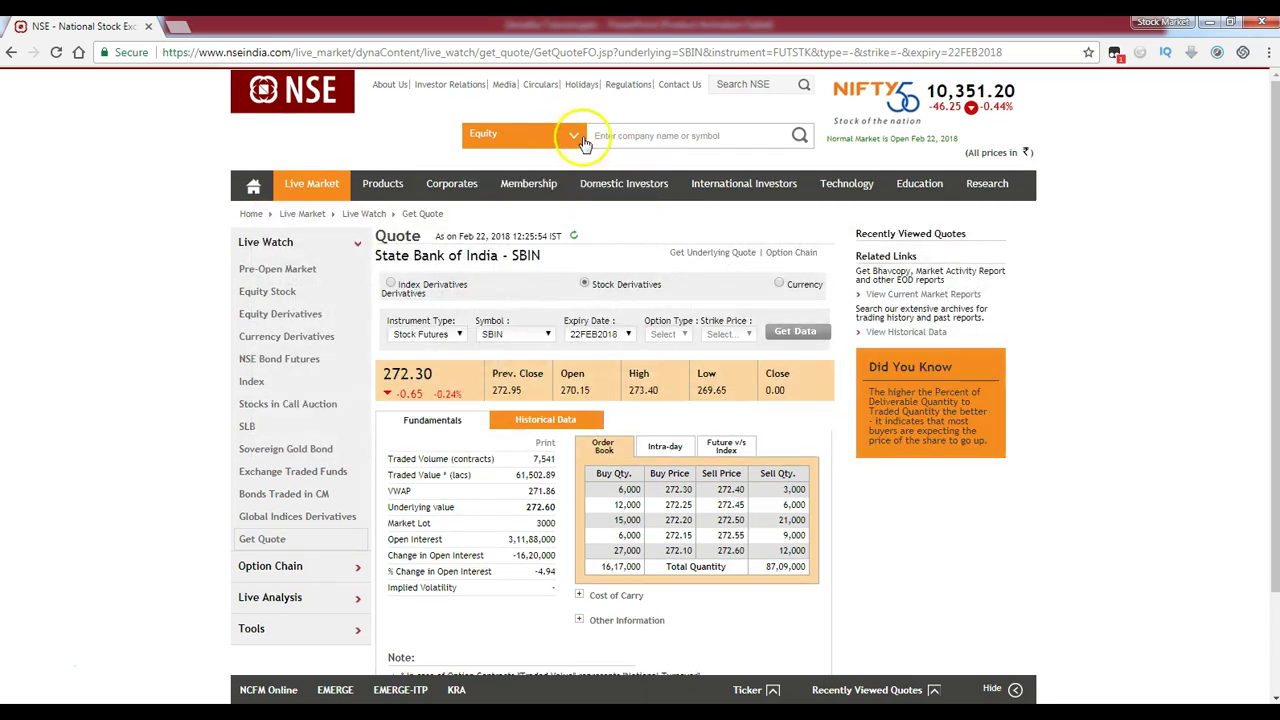
left_click(570, 137)
left_click(548, 167)
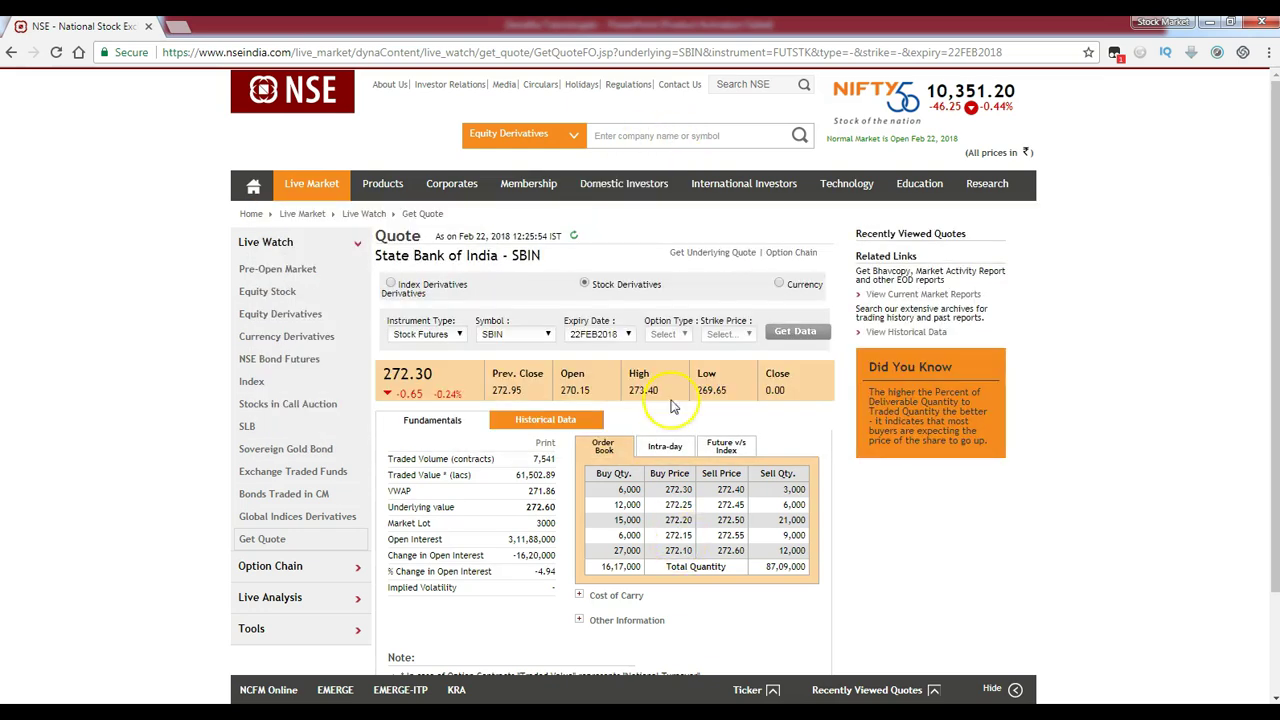
left_click(528, 134)
left_click(528, 151)
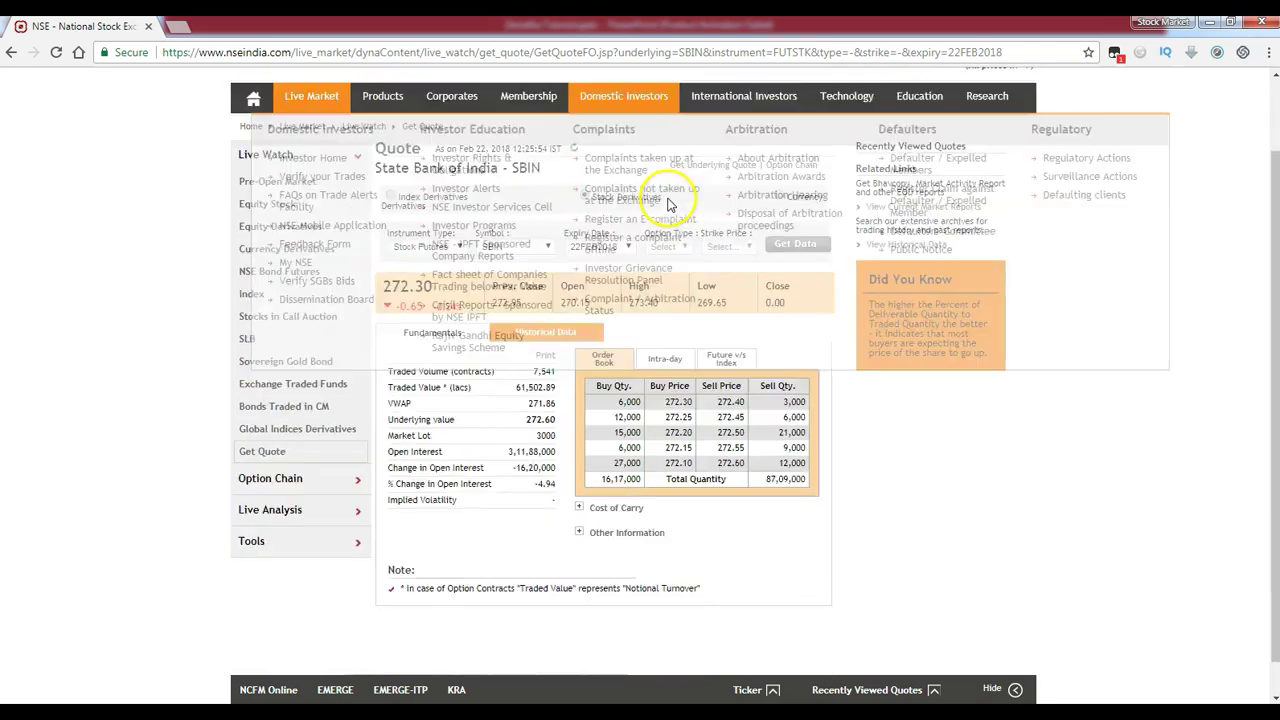
scroll(428, 540, "down", 2)
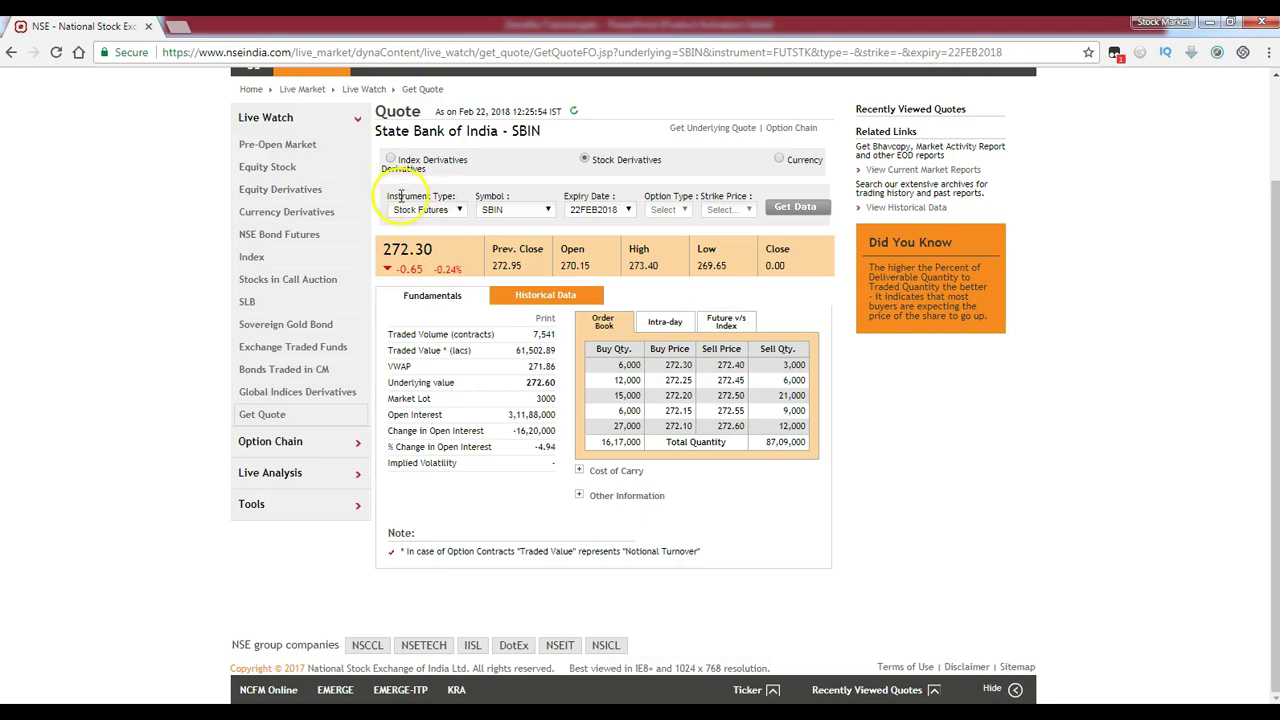
Confirm Stock Futures as the instrument type and SBIN as the symbol.
left_click(461, 211)
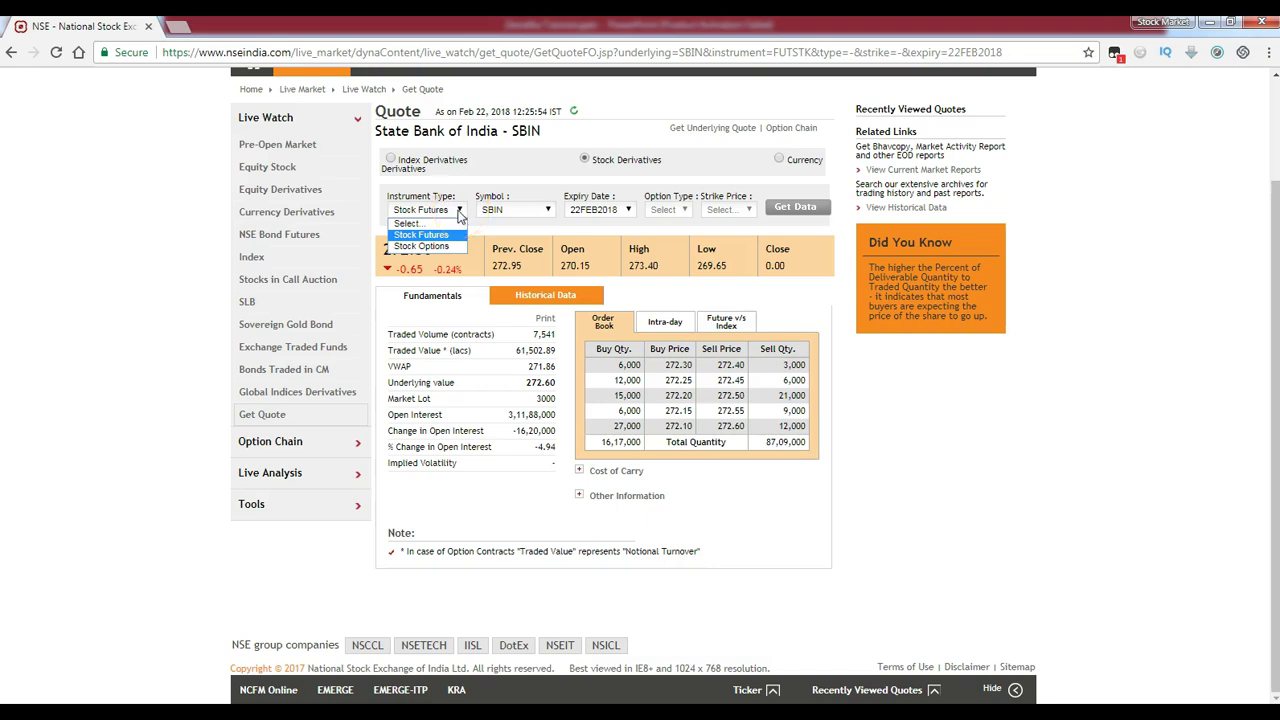
left_click(42, 677)
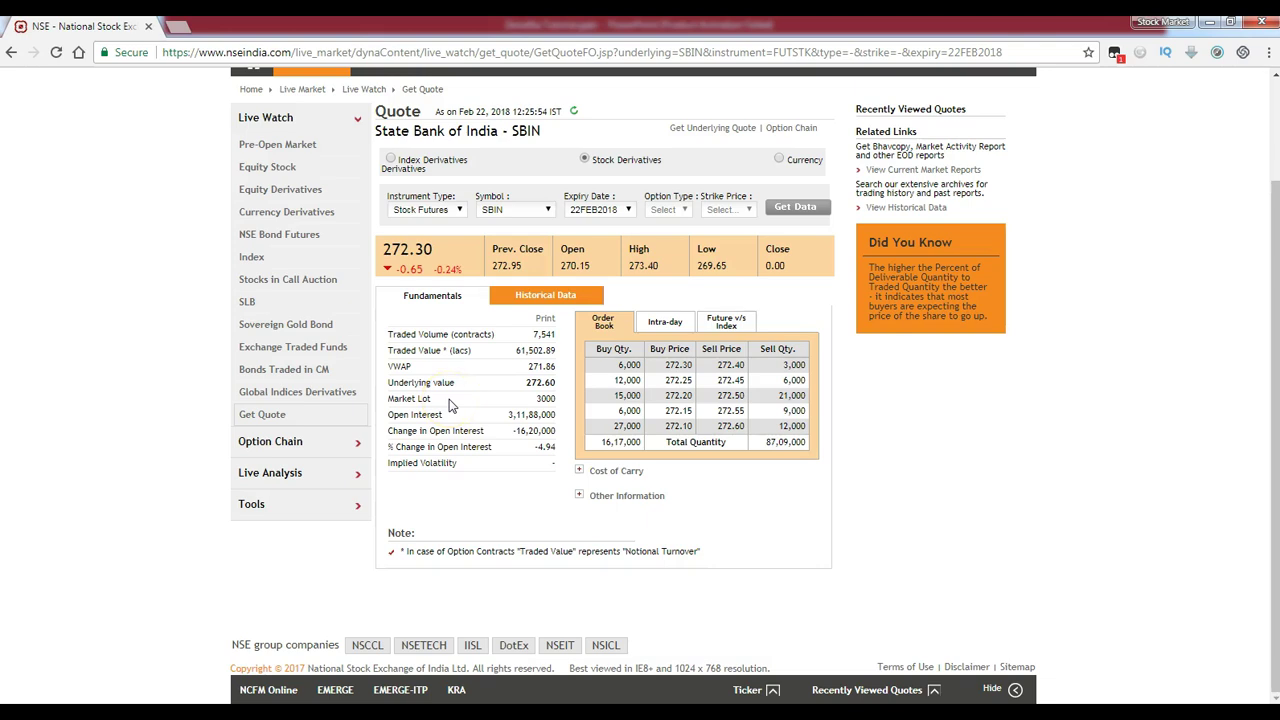
left_click(455, 207)
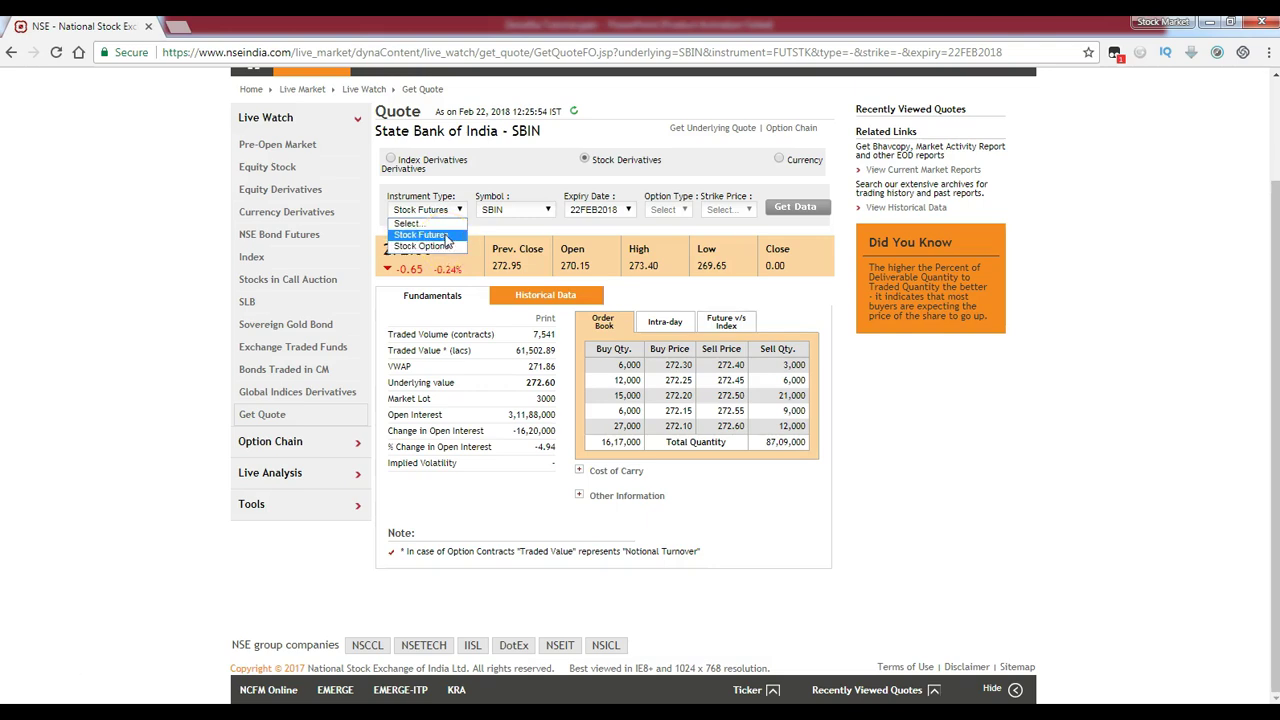
left_click(447, 236)
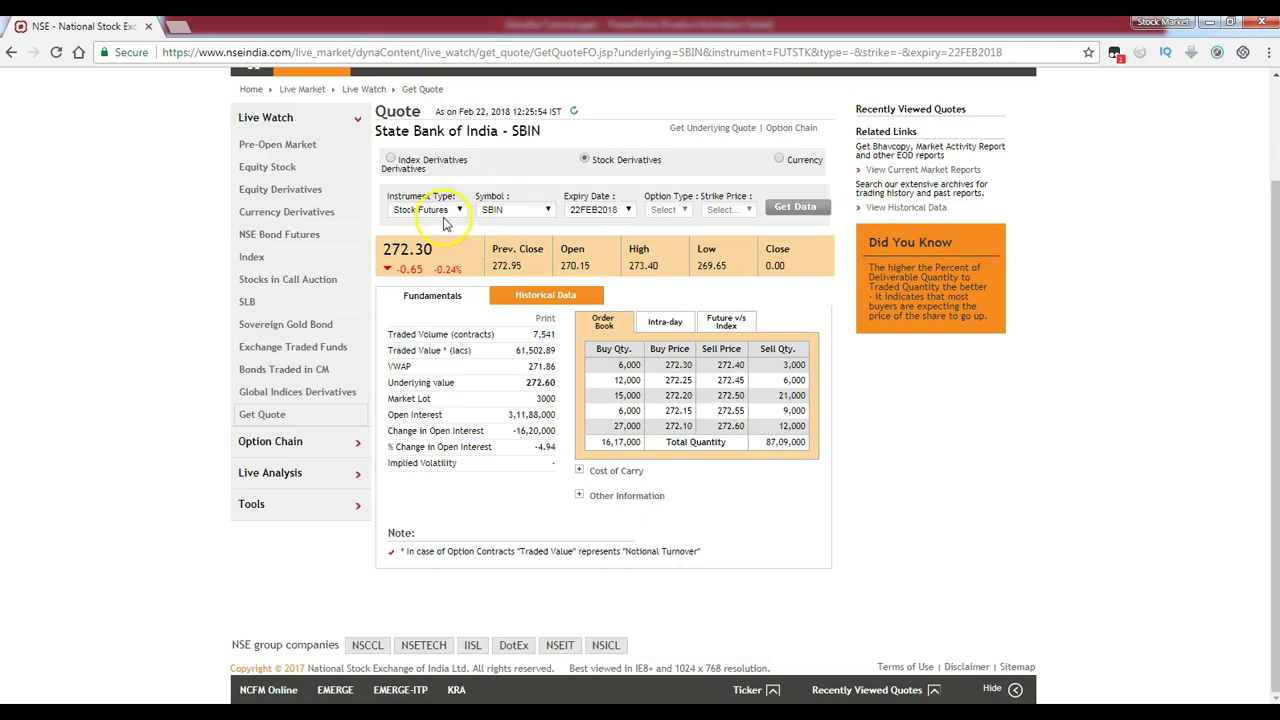
left_click(445, 215)
left_click(425, 230)
left_click(514, 209)
left_click(514, 212)
left_click(546, 212)
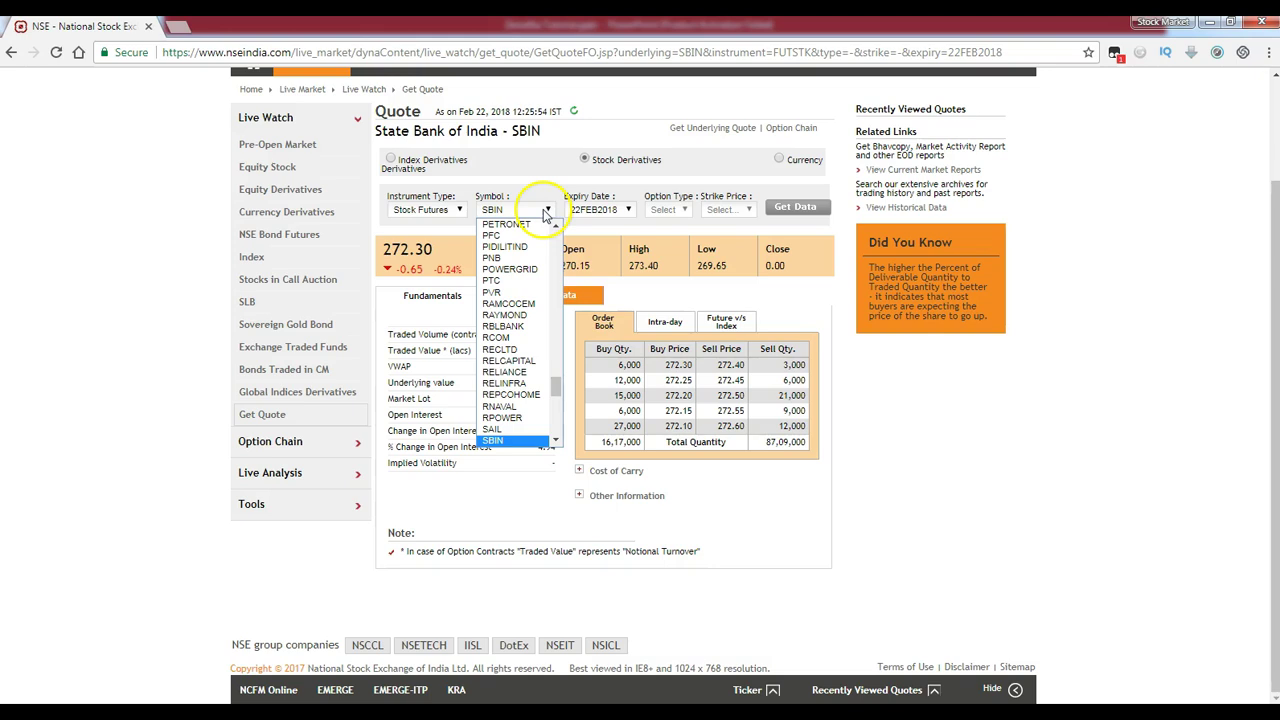
mouse_move(555, 386)
left_mouse_down()
mouse_move(557, 297)
mouse_move(555, 388)
left_mouse_up()
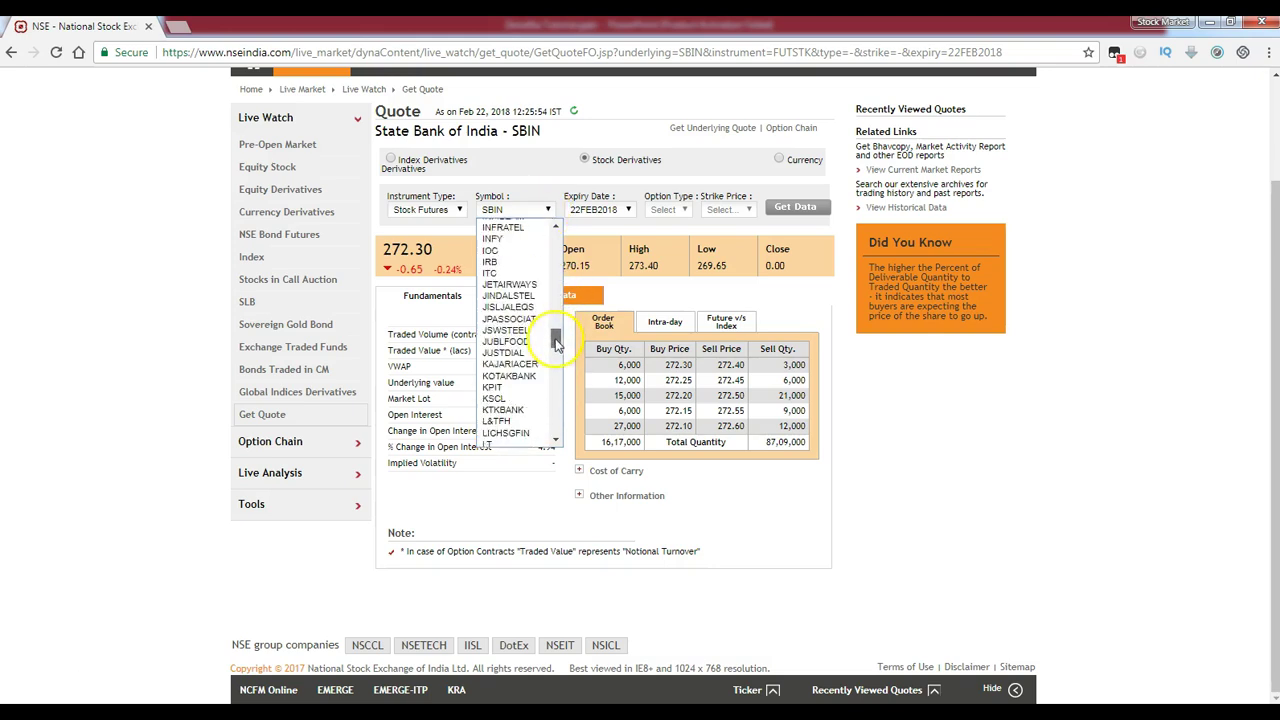
left_click(65, 290)
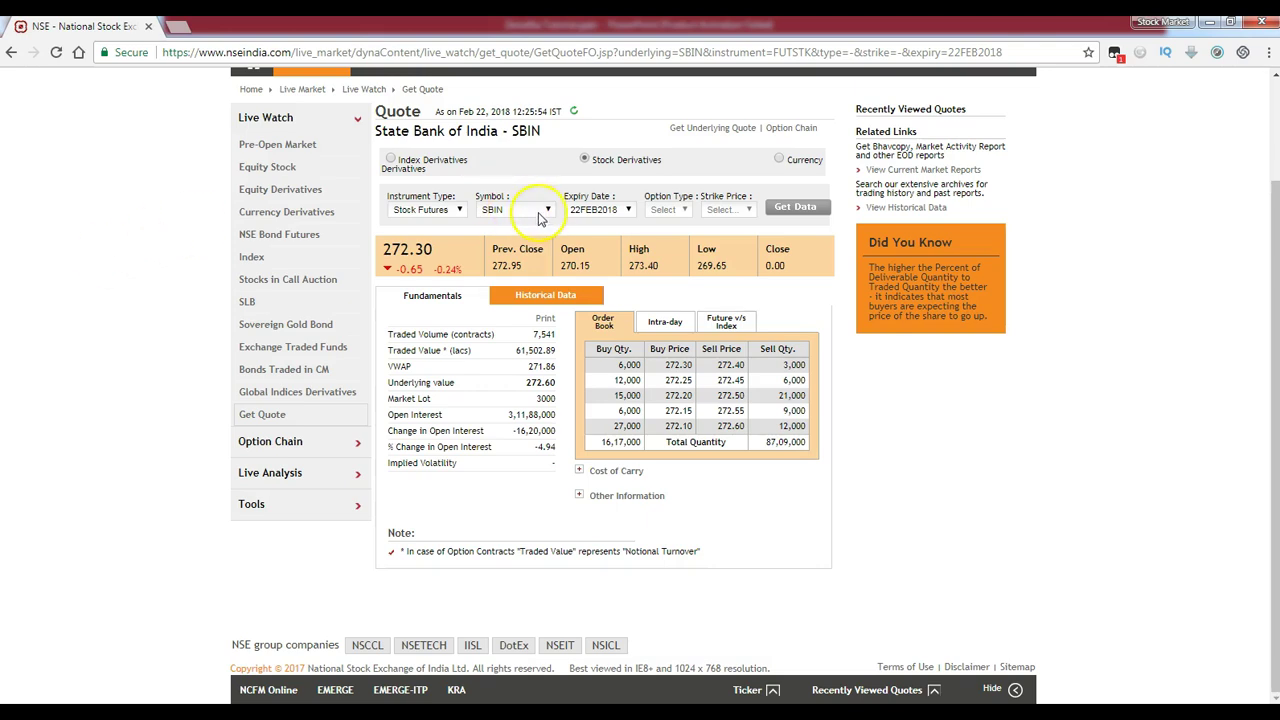
Try the 28MAR2018 and 26APR2018 expiries, return to 22FEB2018 and get data.
left_click(603, 209)
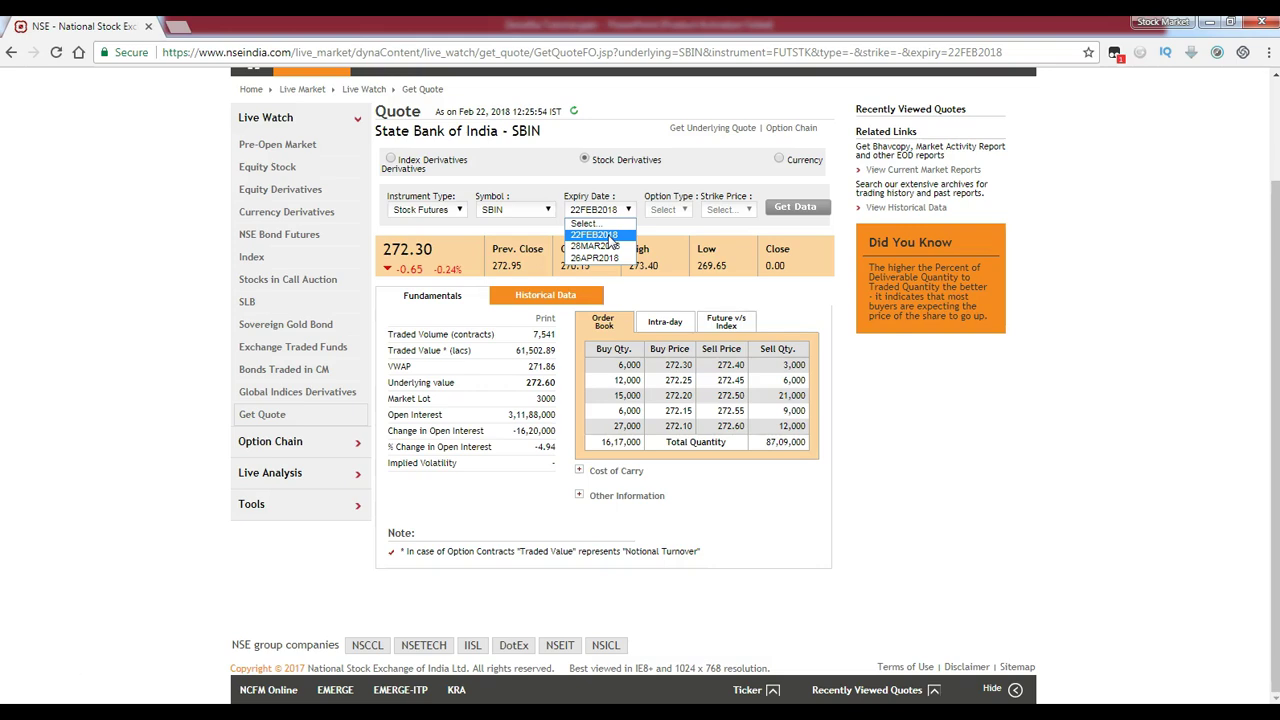
left_click(600, 209)
left_click_drag(600, 209, 611, 247)
left_click(611, 247)
left_click(605, 209)
left_click(605, 260)
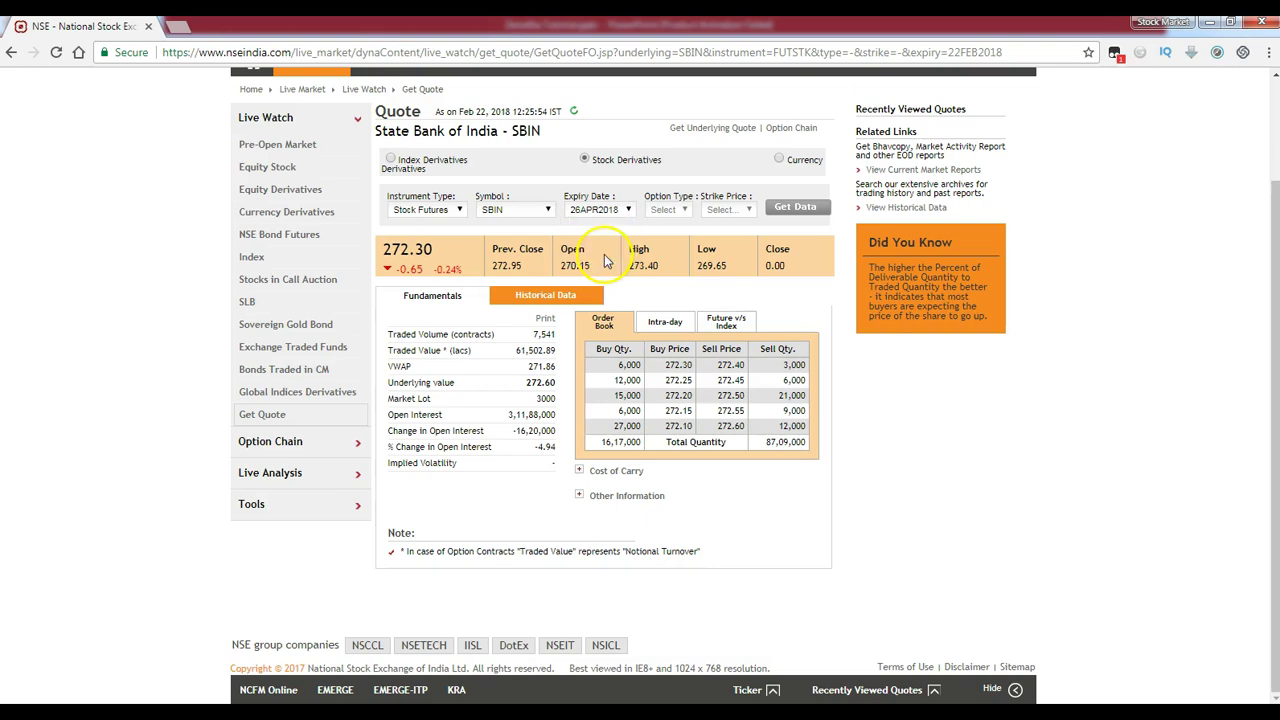
left_click(605, 209)
left_click(600, 234)
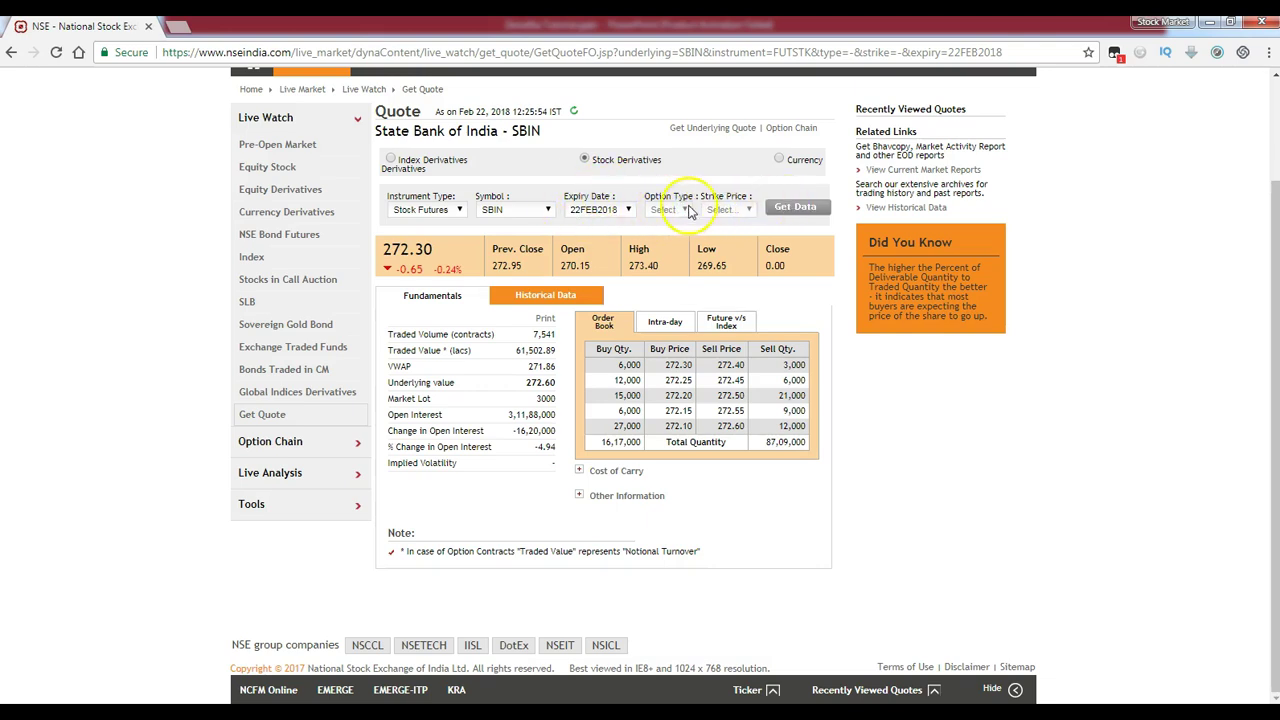
left_click(795, 207)
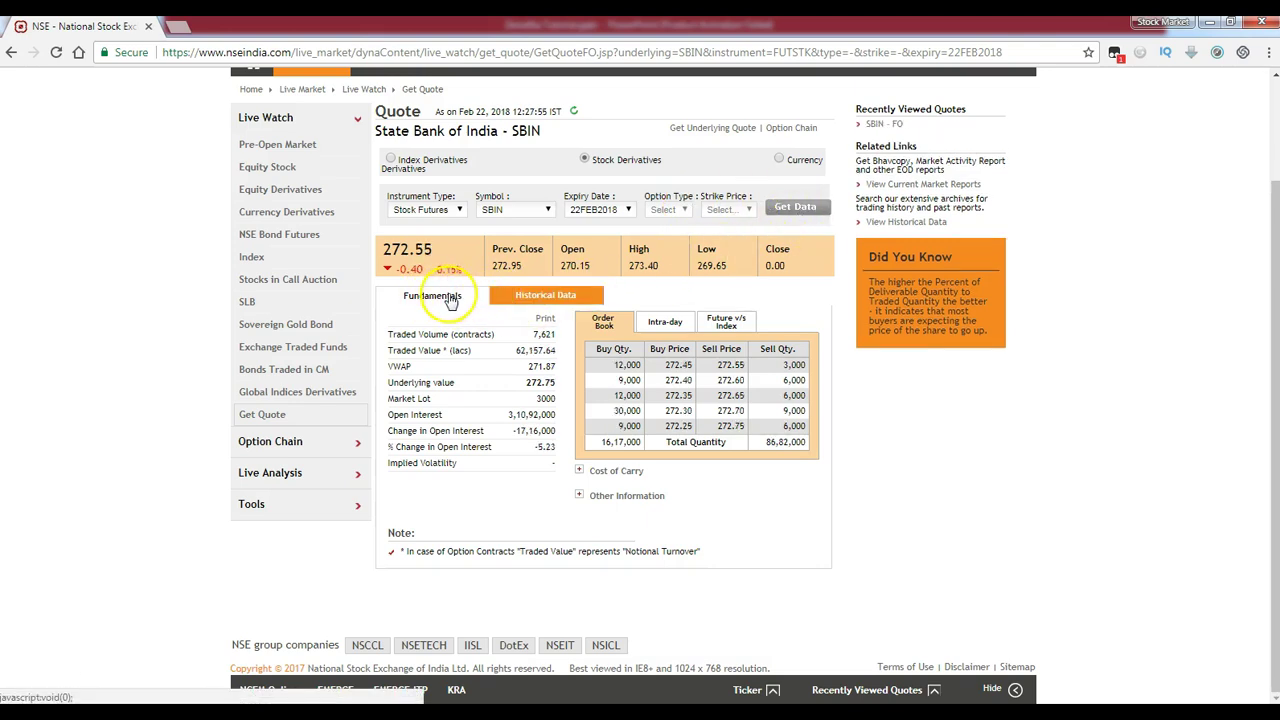
Load the 7 Days price history for the SBIN February future, then return to fundamentals.
left_click(546, 296)
scroll(500, 430, "down", 1)
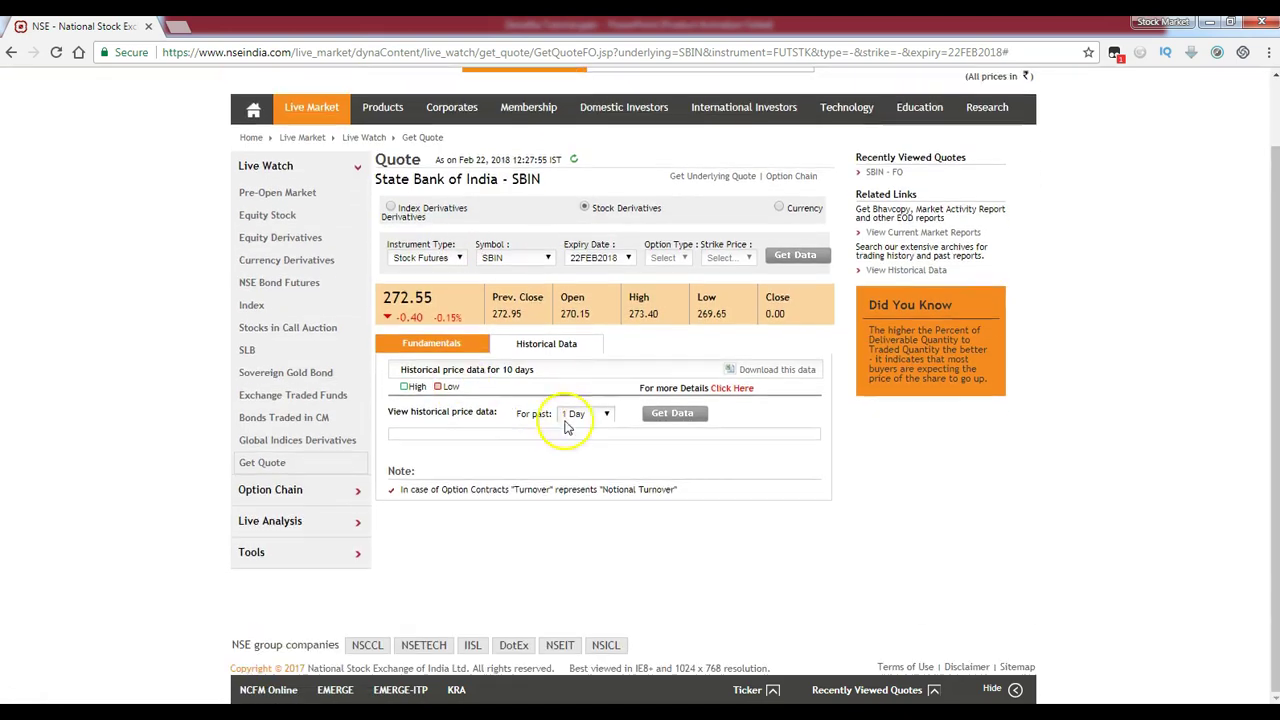
left_click(603, 413)
left_click(580, 437)
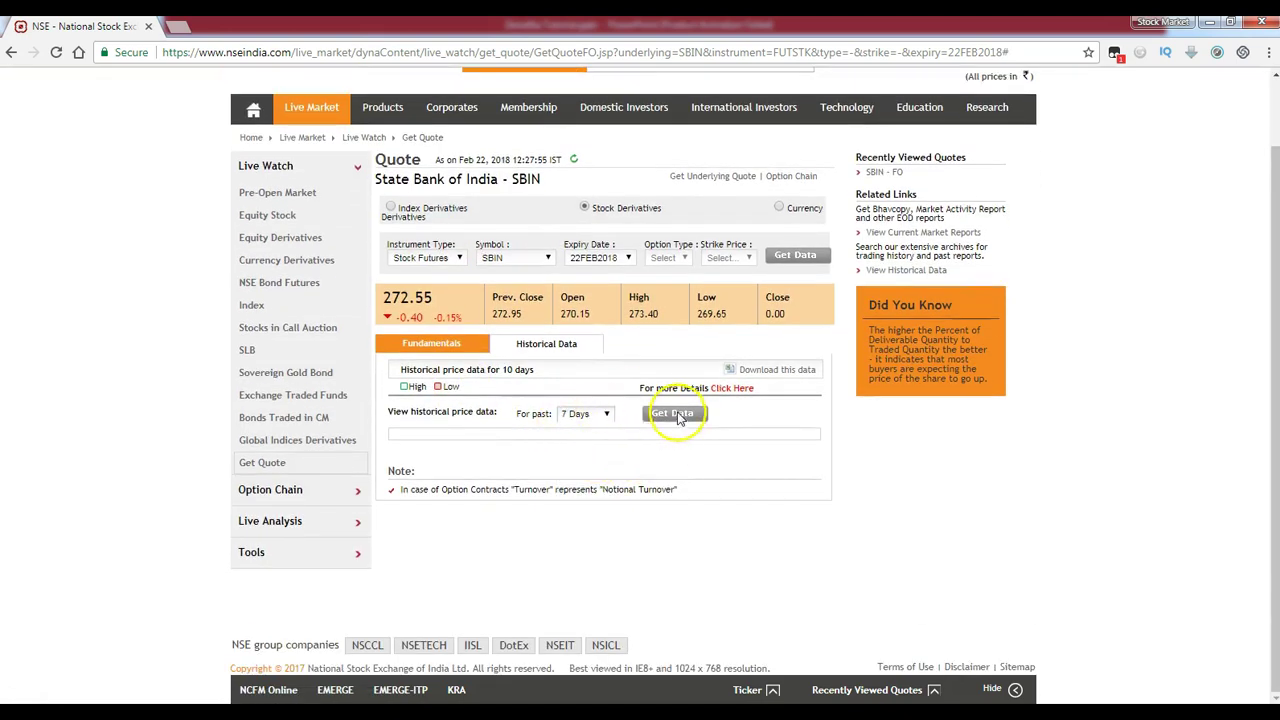
left_click(672, 413)
scroll(457, 400, "down", 1)
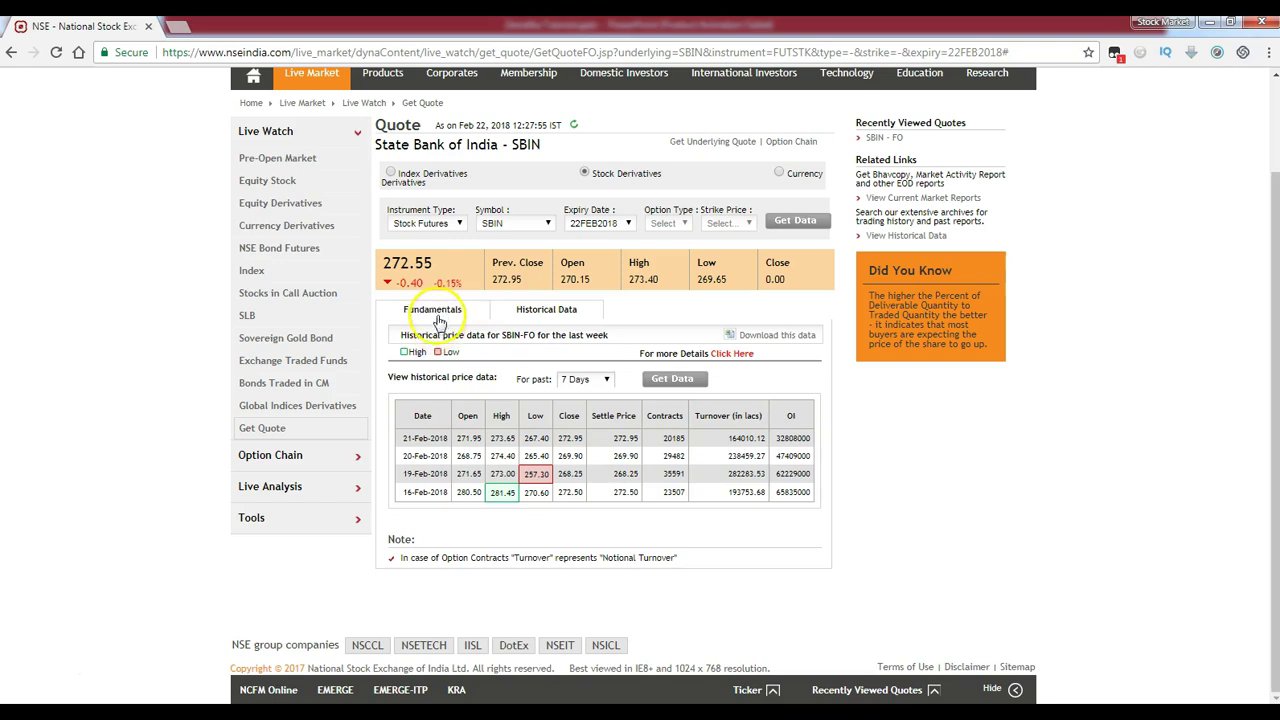
left_click(436, 309)
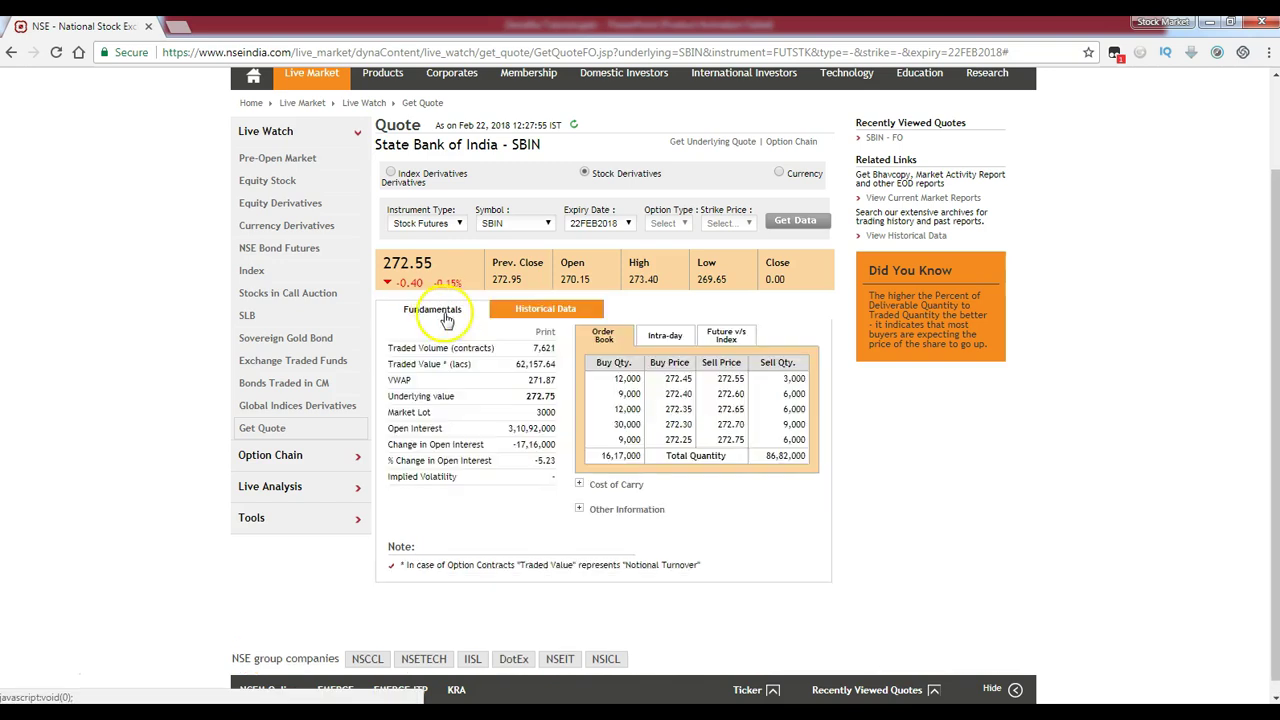
Highlight the Market Lot 3000 row and fundamentals rows from Traded Volume to Underlying value.
triple_click(553, 411)
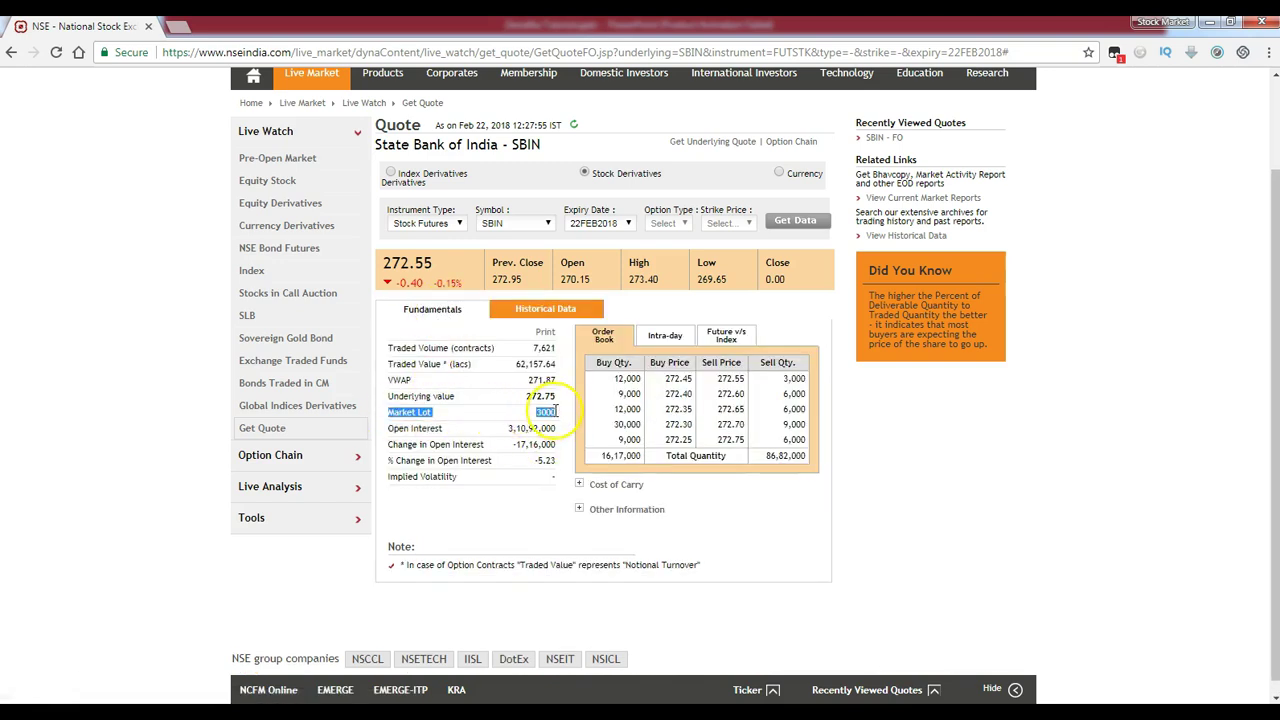
left_click(555, 415)
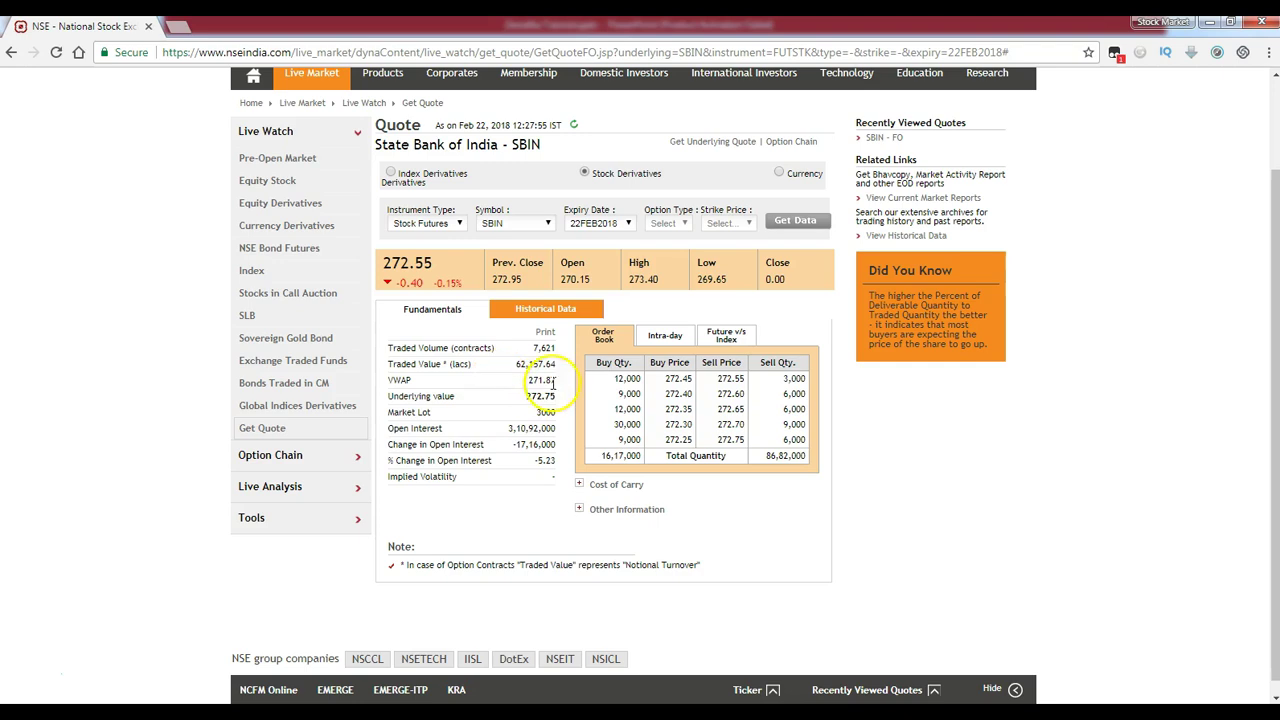
left_click_drag(558, 421, 471, 408)
left_click(395, 420)
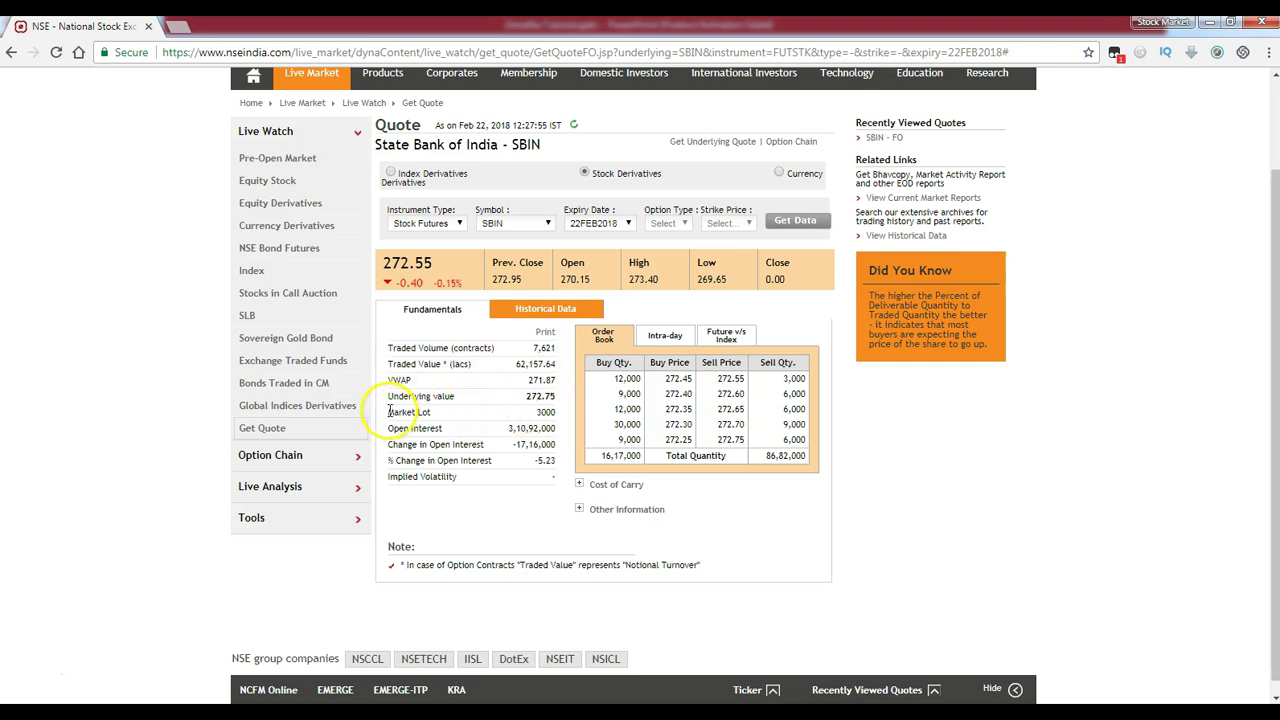
mouse_move(543, 410)
left_mouse_down()
mouse_move(561, 420)
mouse_move(491, 416)
left_mouse_up()
left_click(561, 420)
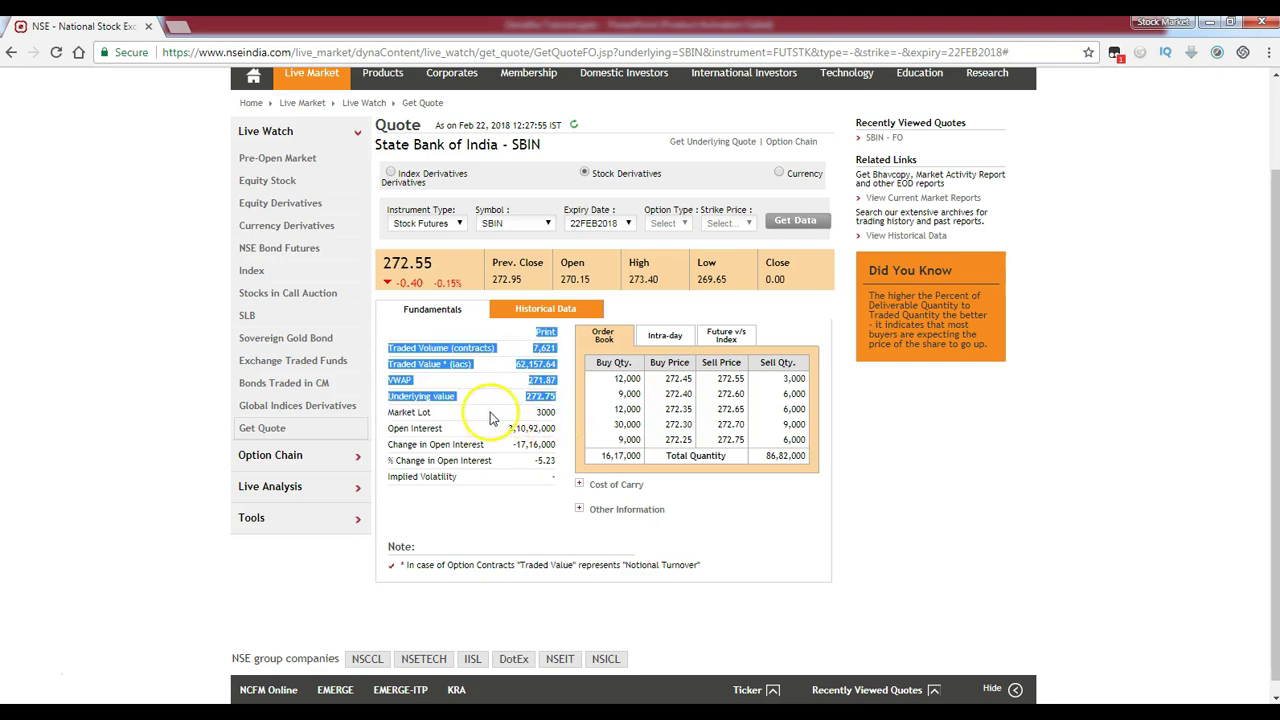
left_click(491, 416)
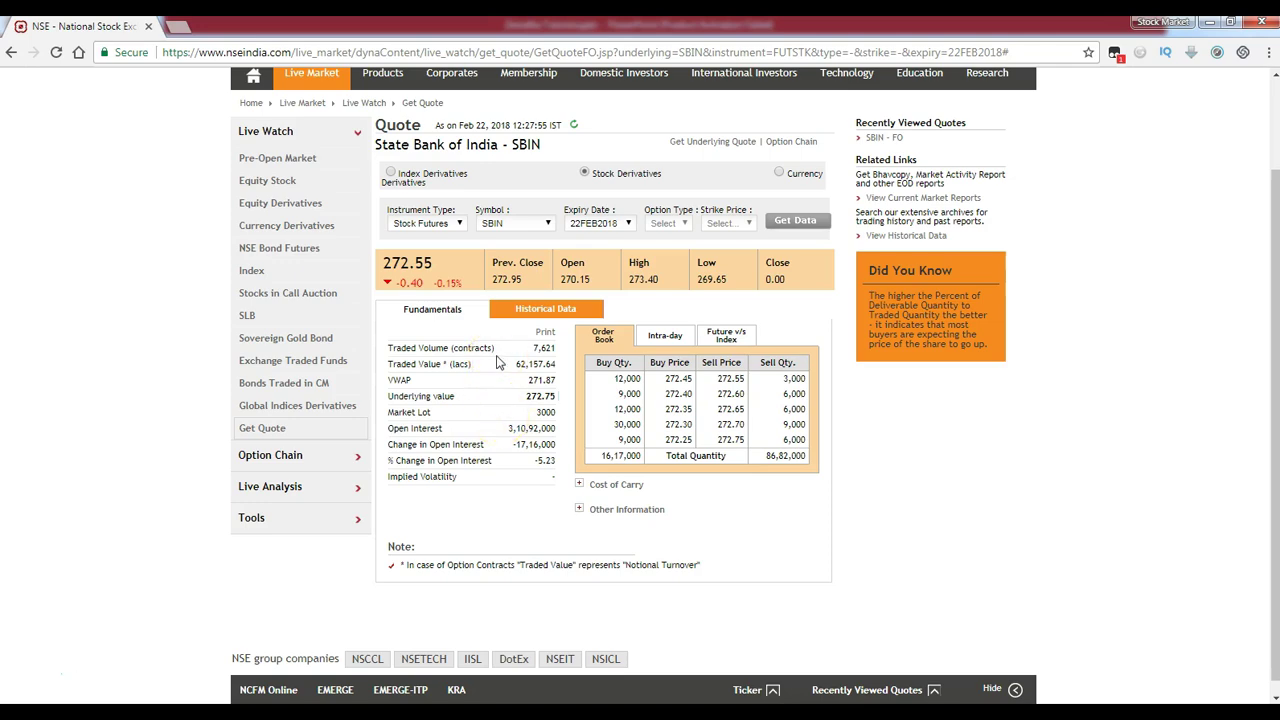
Switch to historical data, then set the instrument type to Stock Options.
scroll(497, 362, "up", 1)
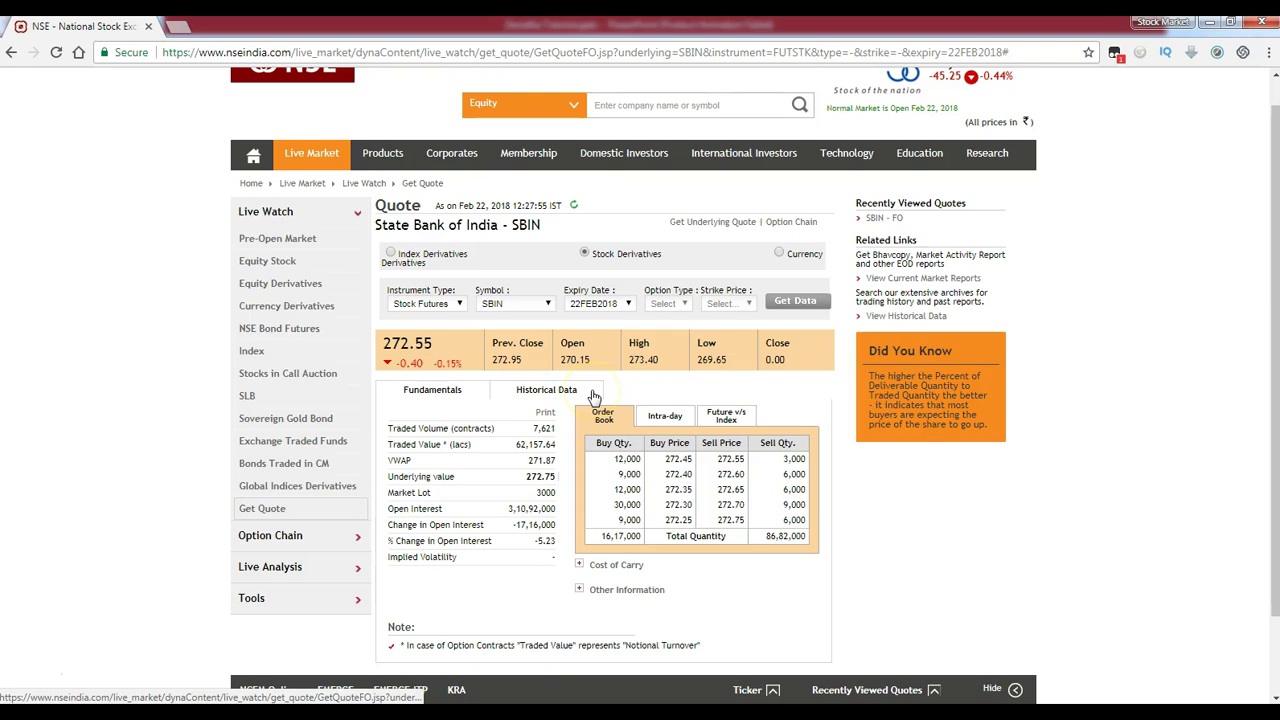
left_click(590, 393)
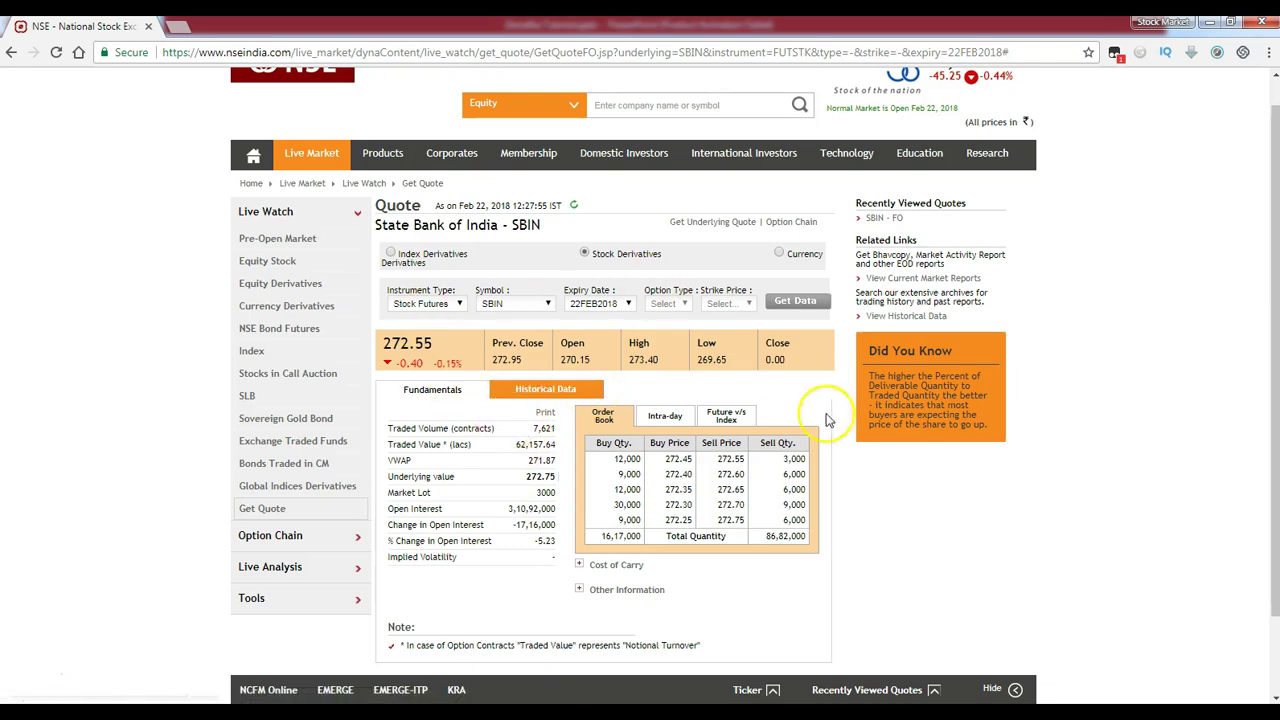
left_click(440, 304)
left_click(430, 334)
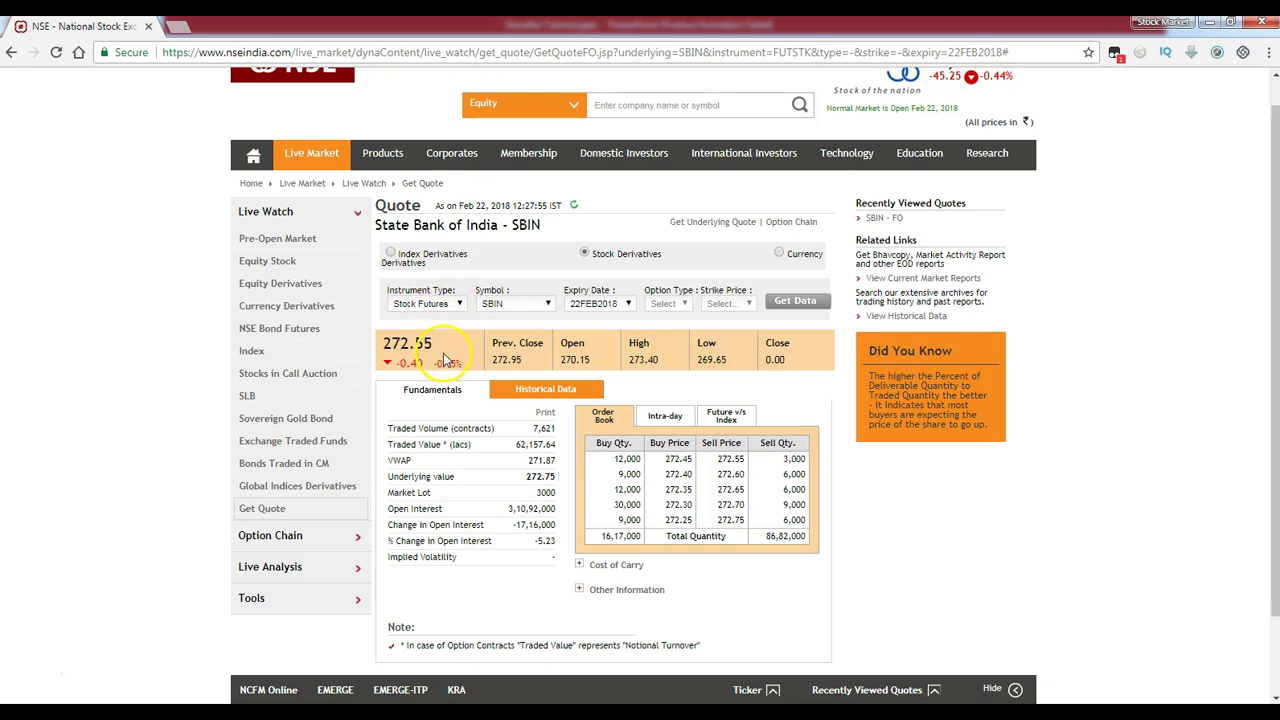
Load the SBIN call quote with 22FEB2018 expiry, option type Call and strike 270.00.
left_click(806, 313)
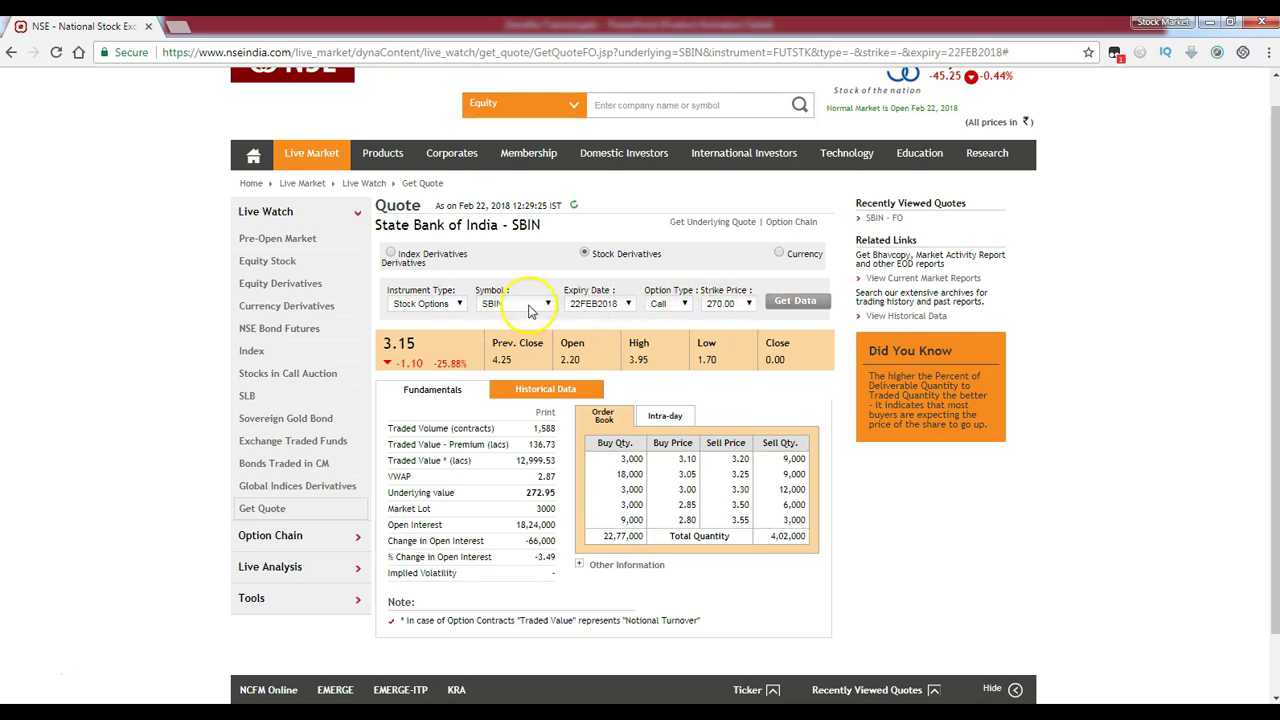
left_click(597, 305)
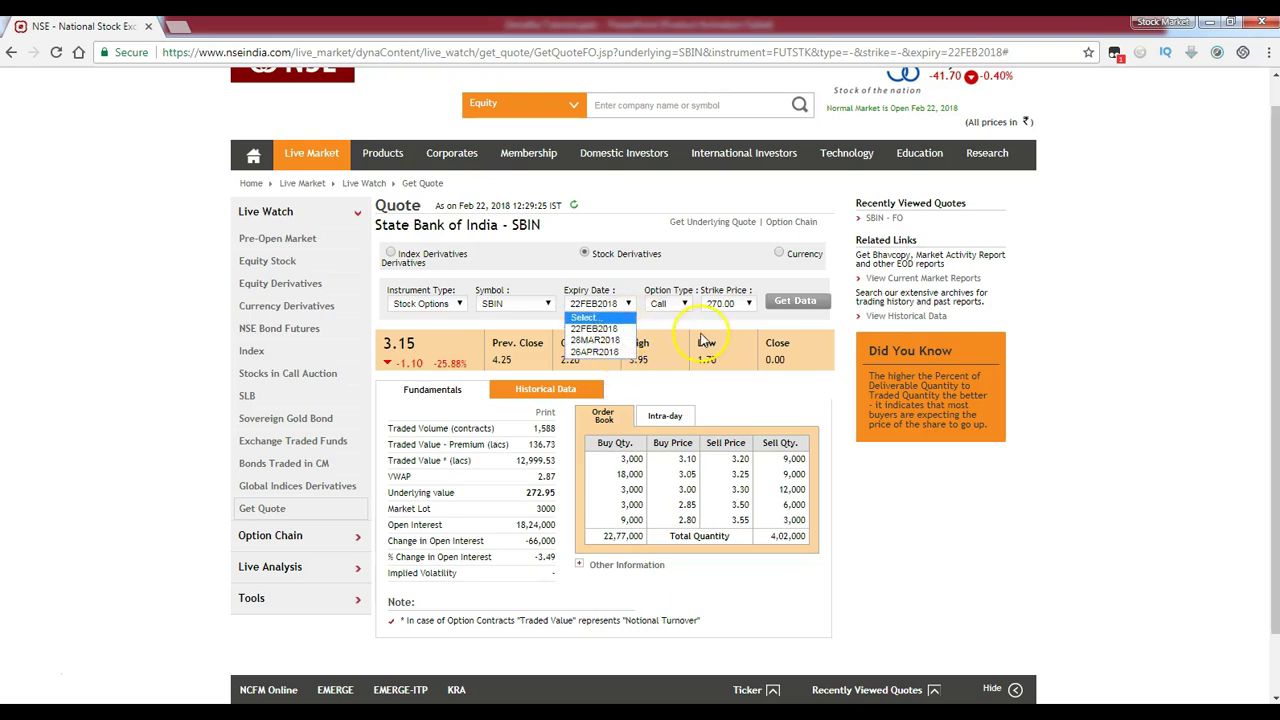
left_click(676, 328)
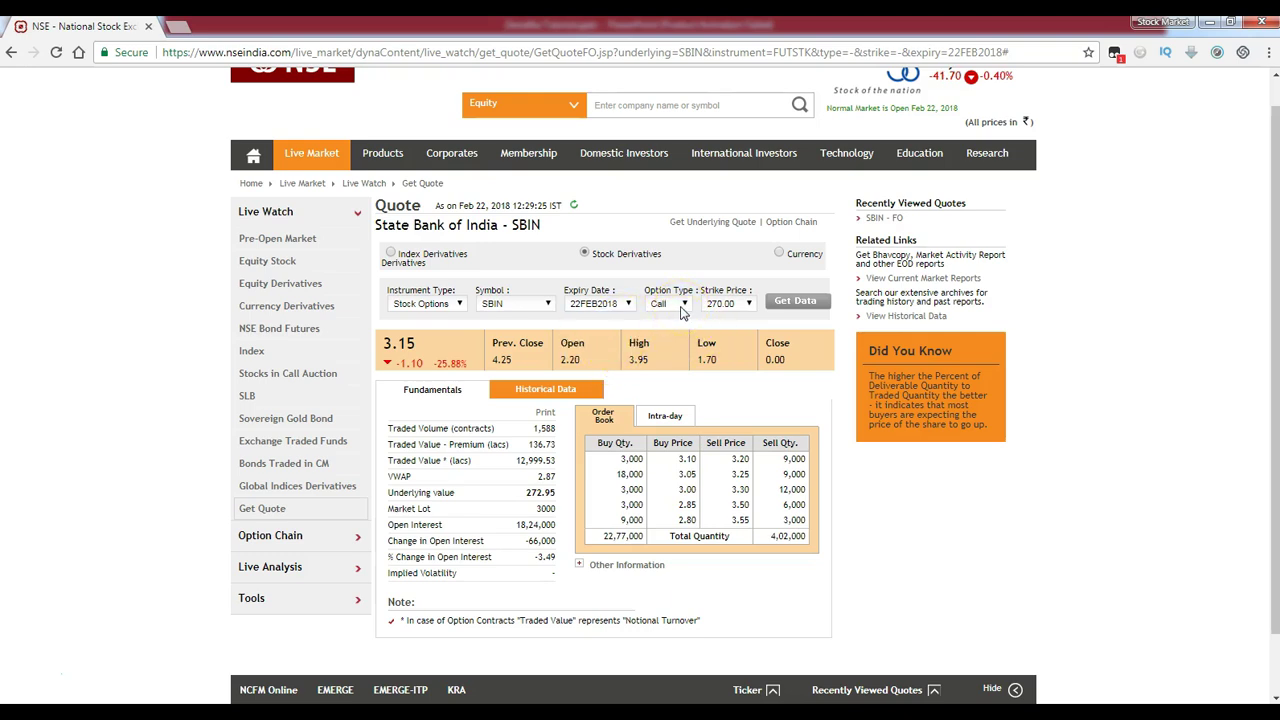
left_click(682, 305)
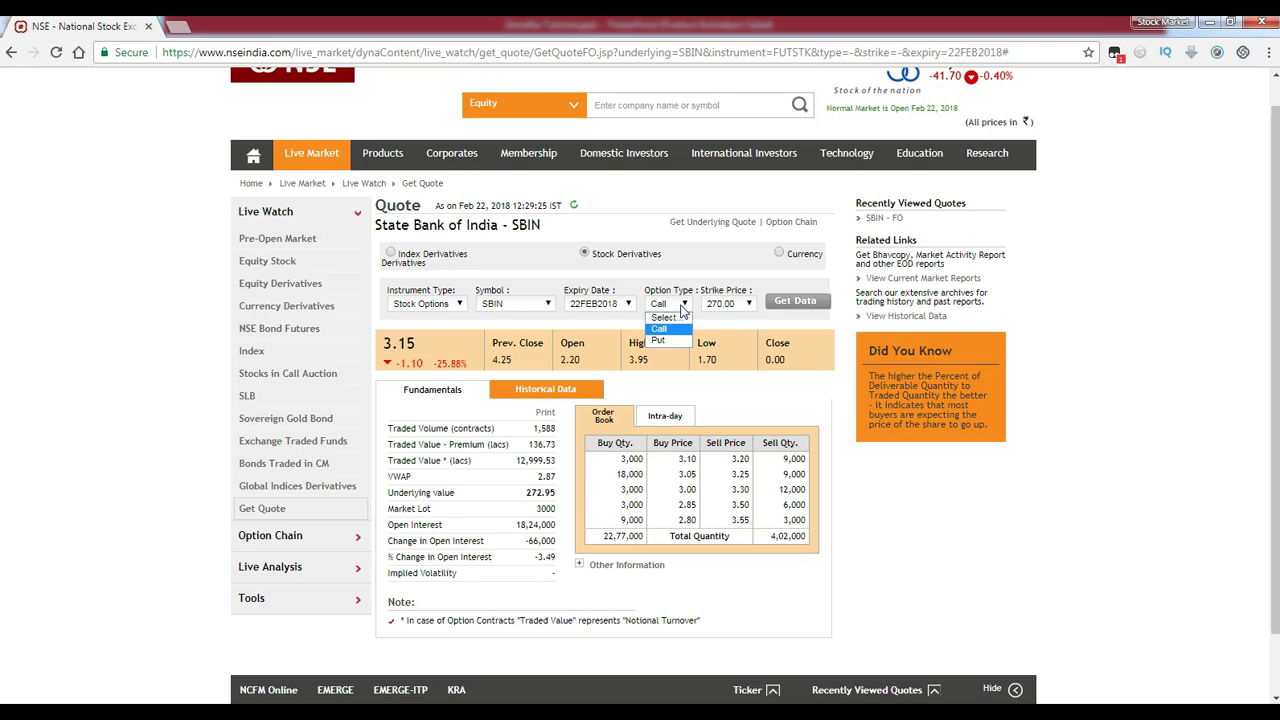
left_click(670, 340)
left_click(748, 305)
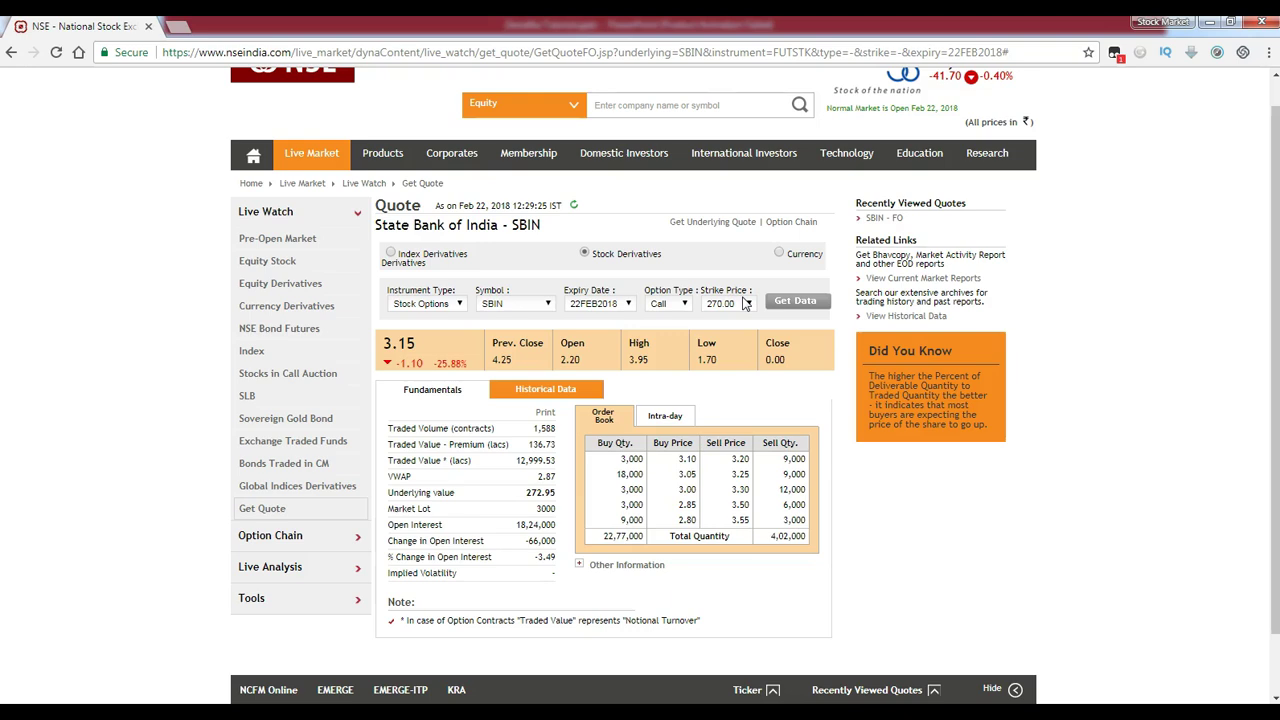
left_click(744, 303)
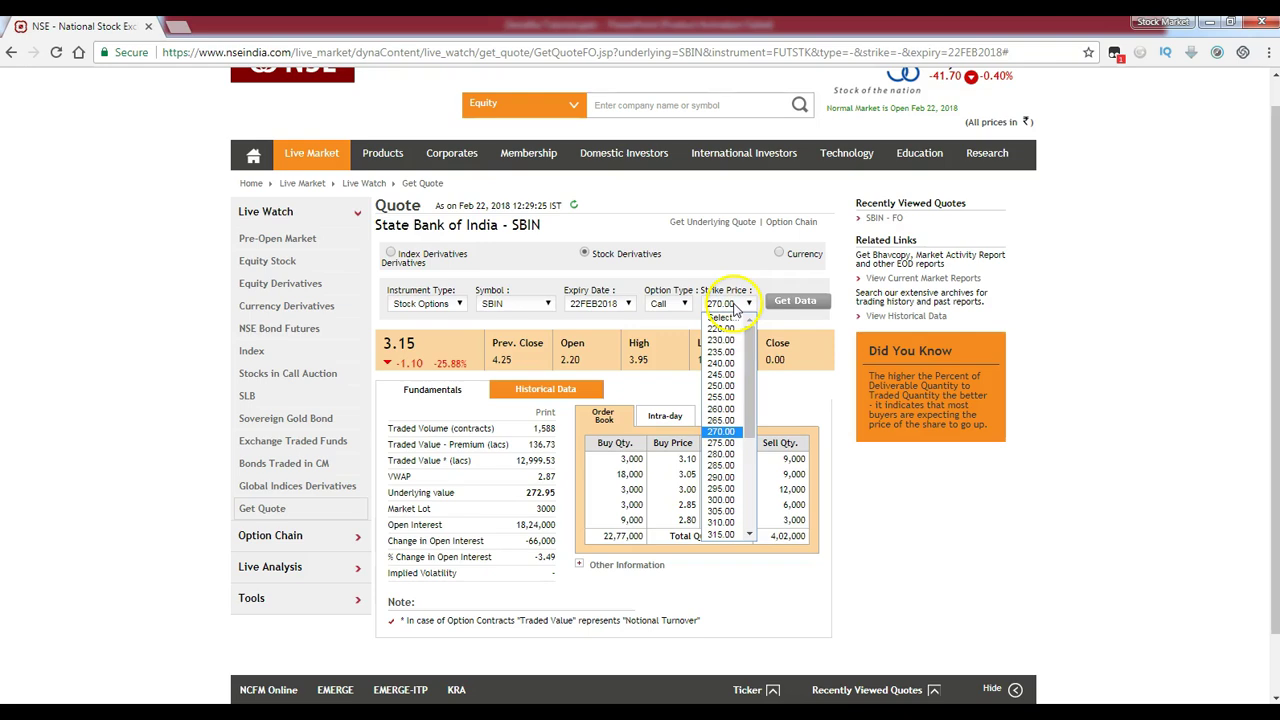
left_click(754, 330)
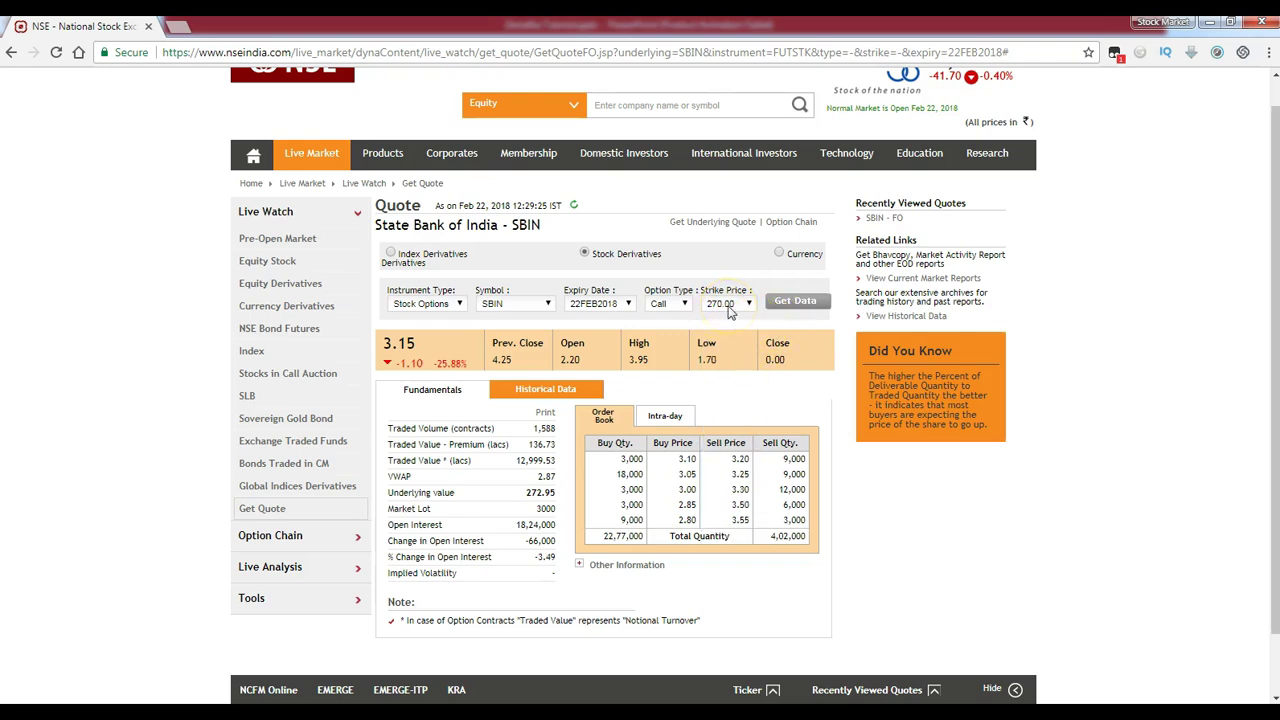
left_click(733, 310)
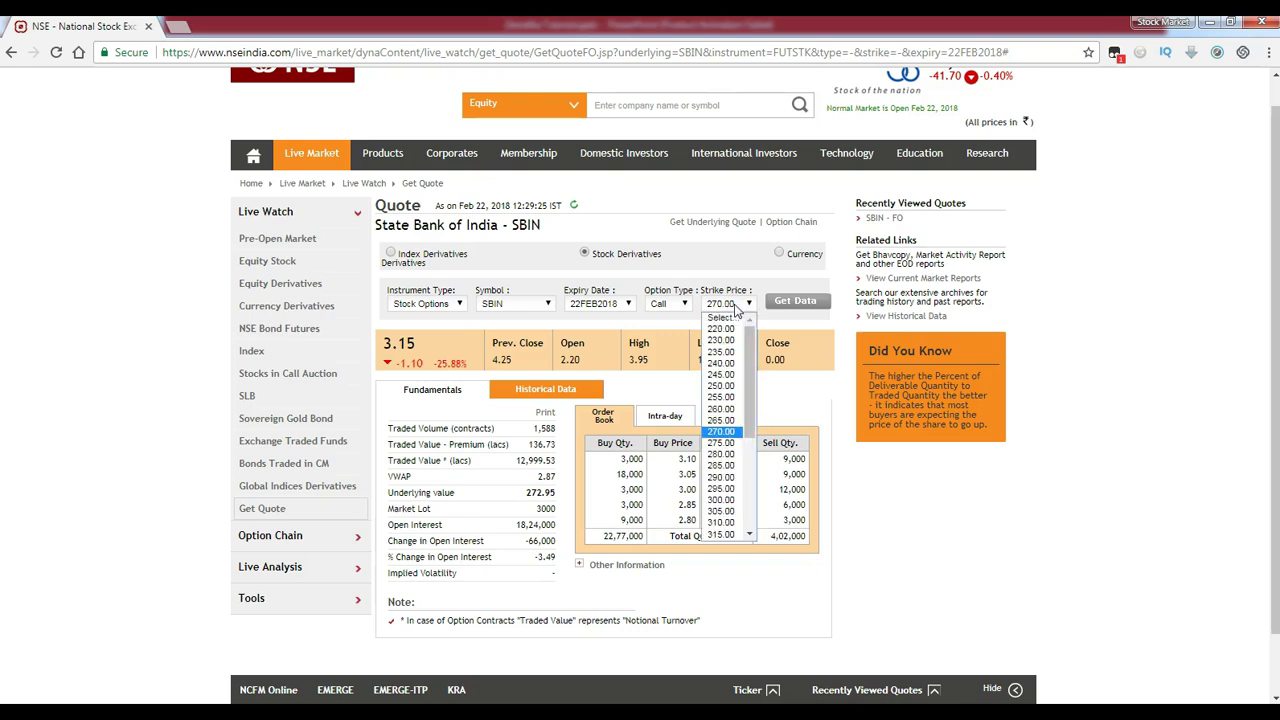
left_click(438, 352)
Highlight the 3.15 last traded price of the 270 call.
double_click(398, 345)
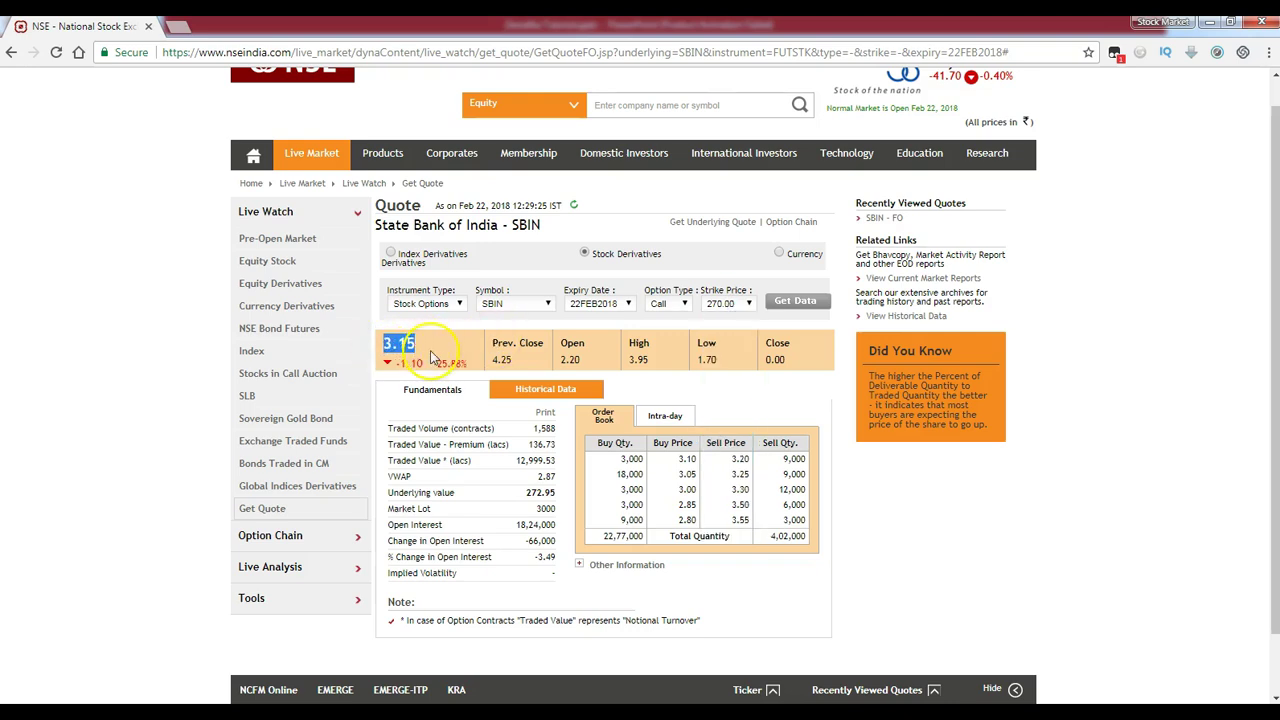
mouse_move(422, 344)
left_mouse_down()
mouse_move(383, 344)
mouse_move(410, 332)
left_mouse_up()
left_click(410, 342)
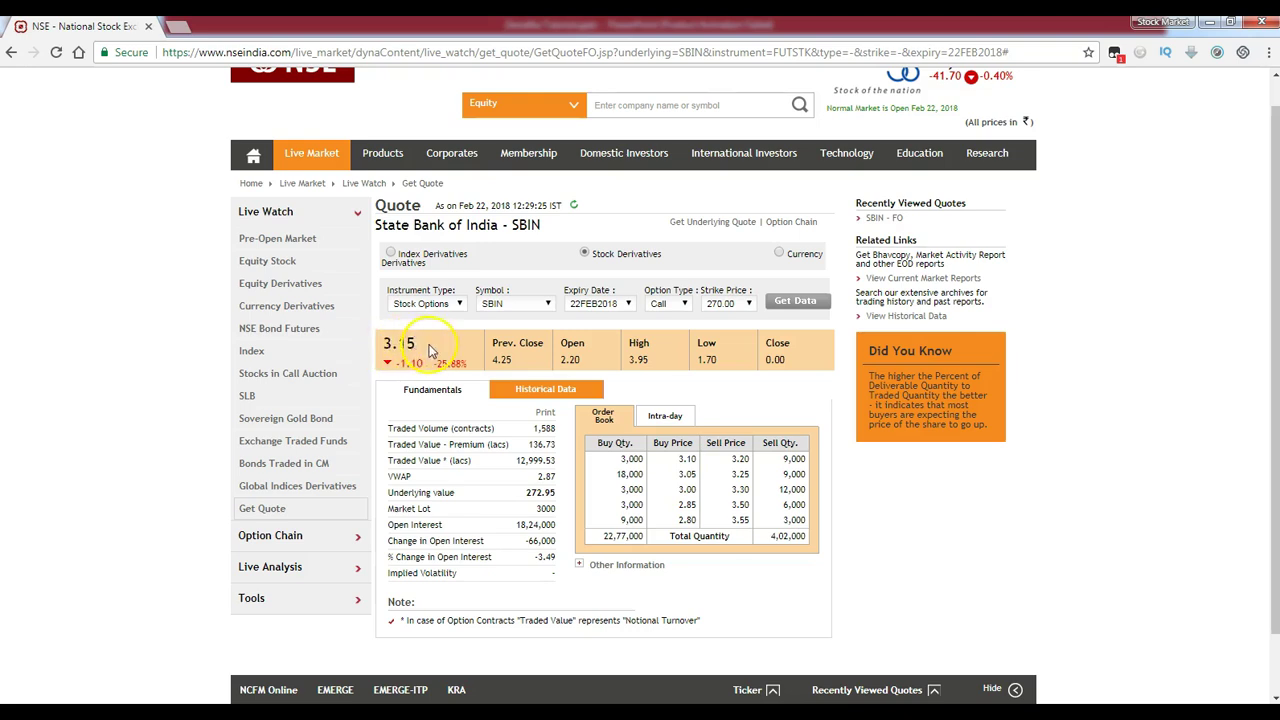
Compare SBIN call quotes at the 280, 275 and 260 strikes.
left_click(738, 308)
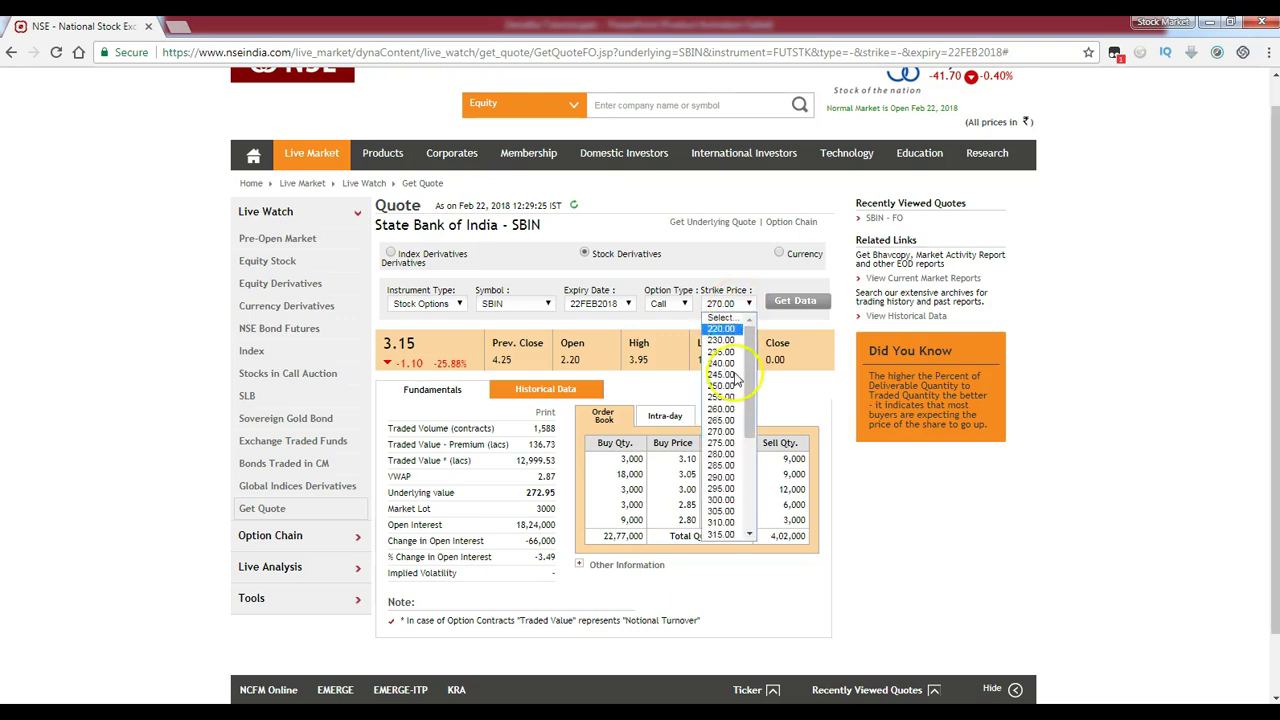
left_click(721, 449)
left_click(793, 308)
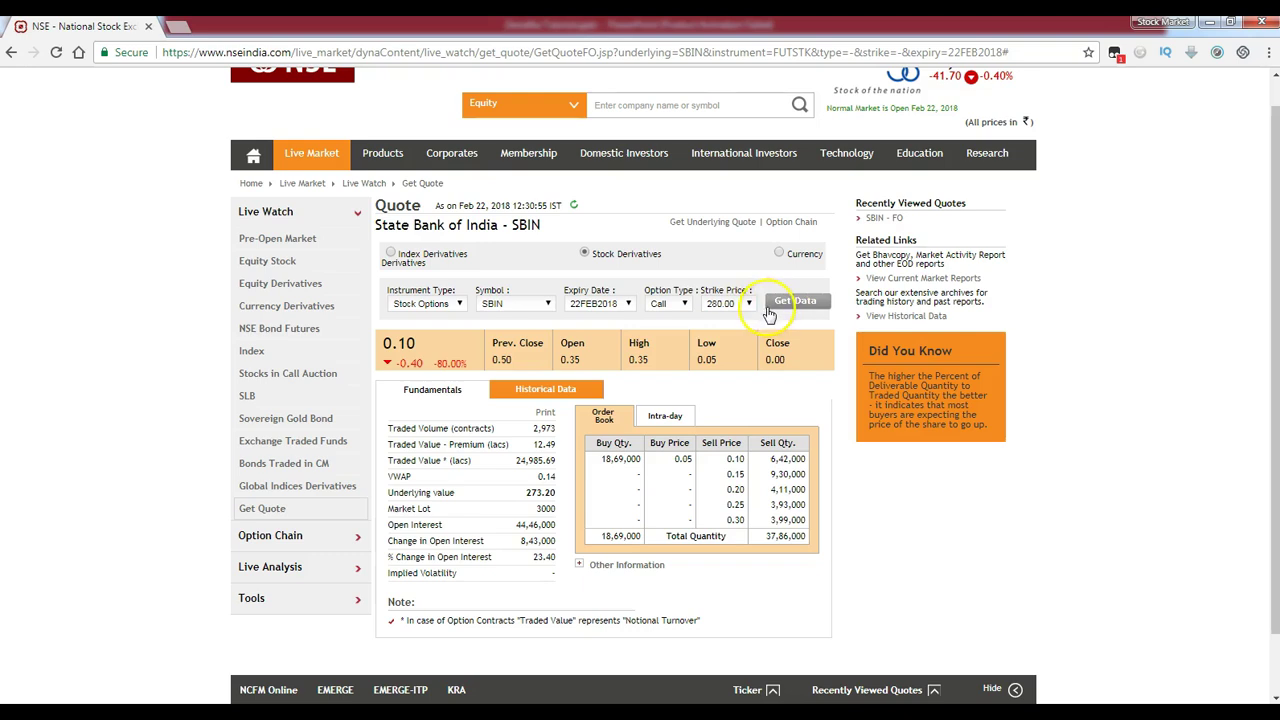
left_click(725, 304)
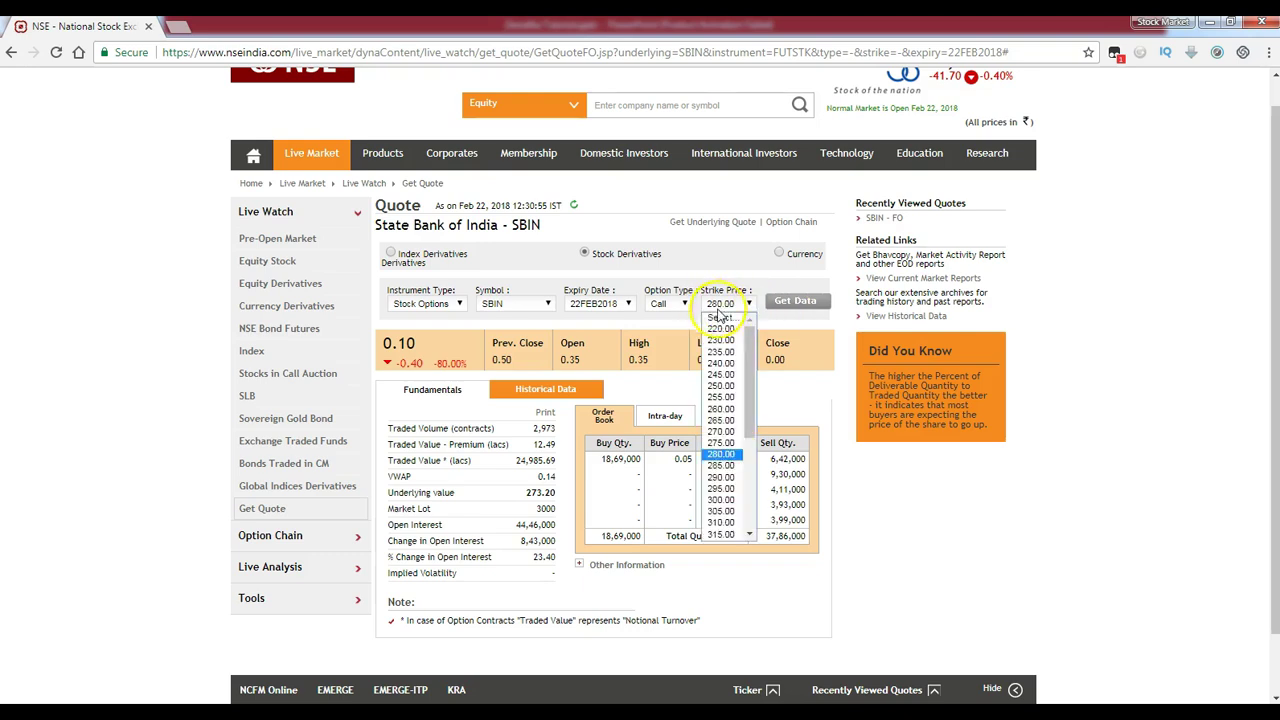
left_click(721, 445)
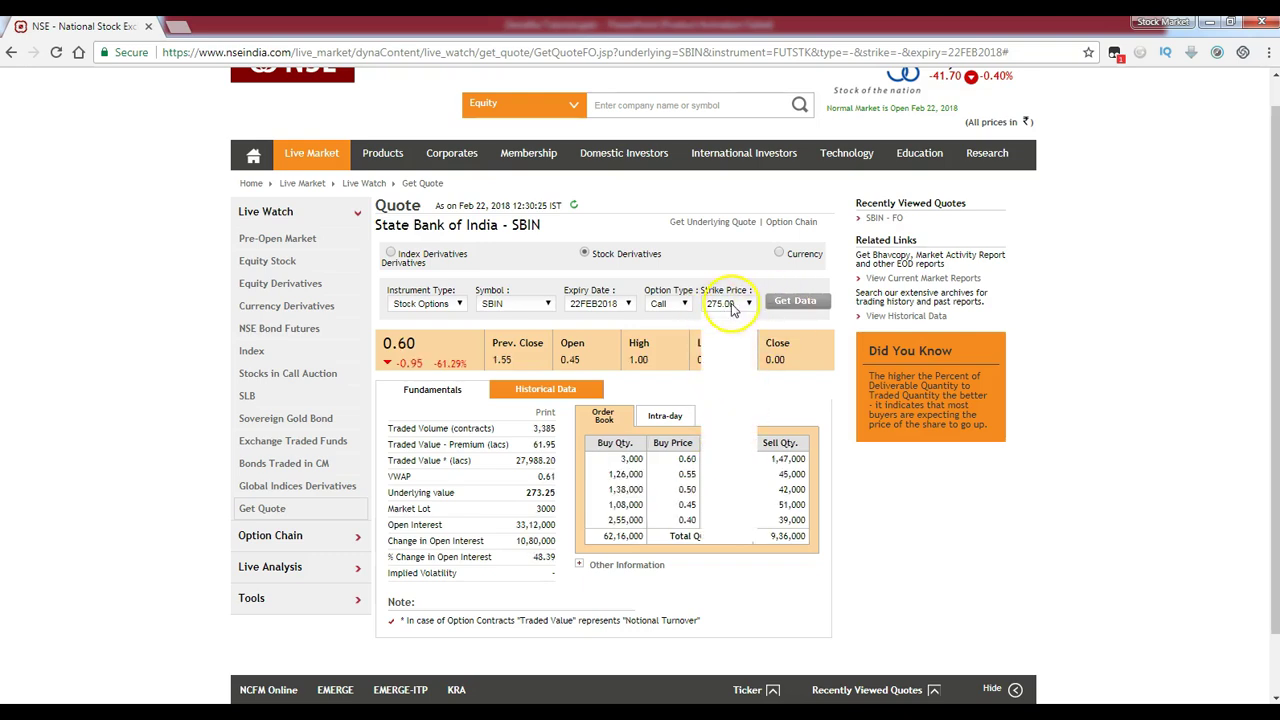
left_click(725, 304)
left_click(724, 405)
left_click(786, 306)
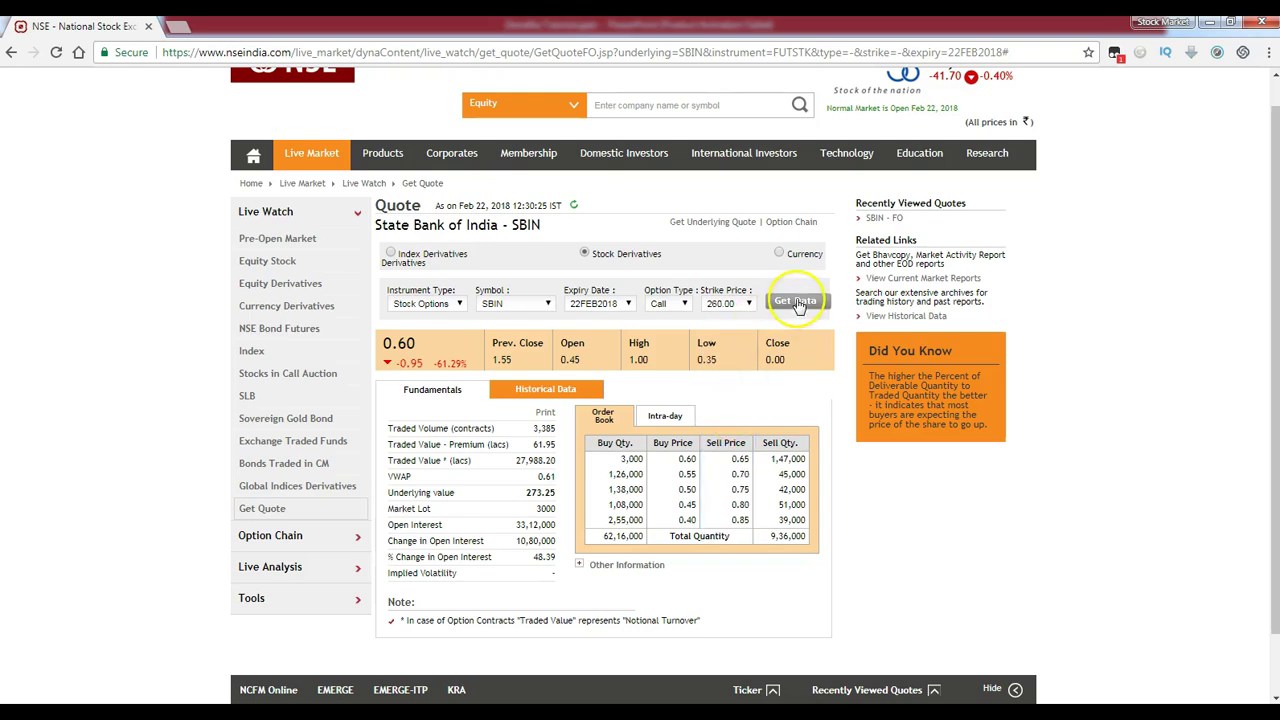
Fetch the 275 call quote, then the 285 call quote.
left_click(738, 306)
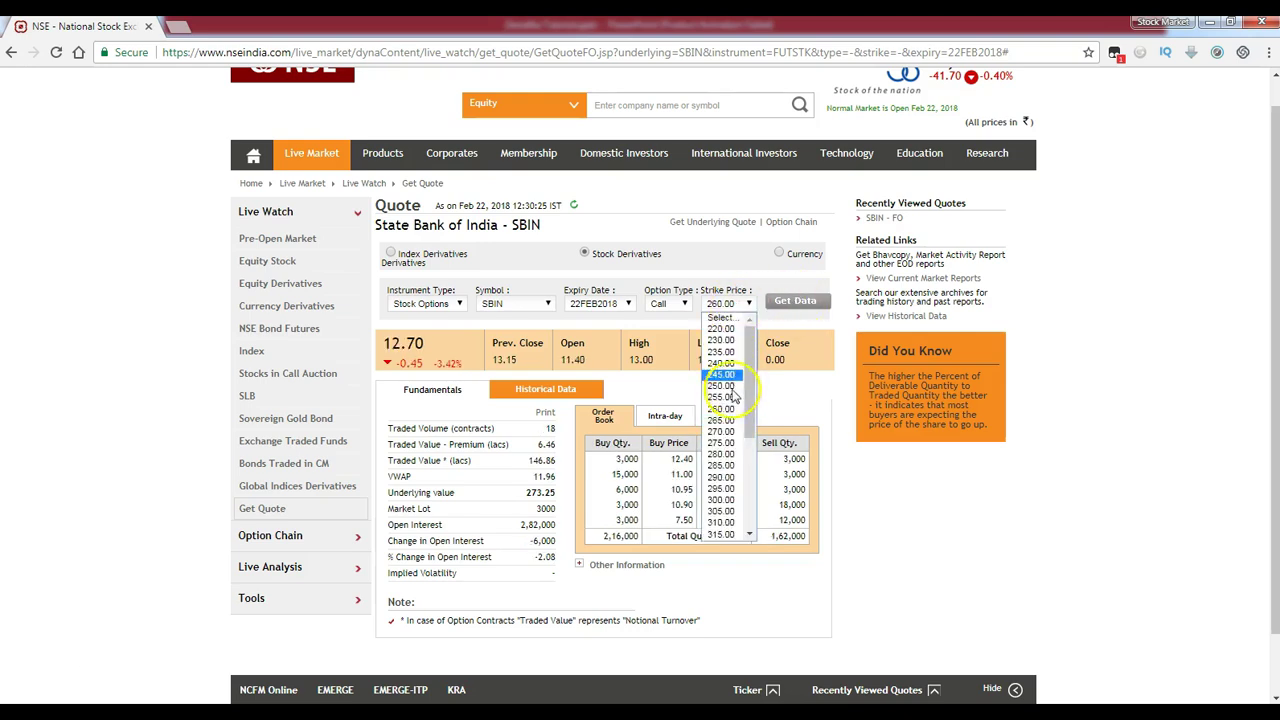
left_click(721, 443)
left_click(786, 318)
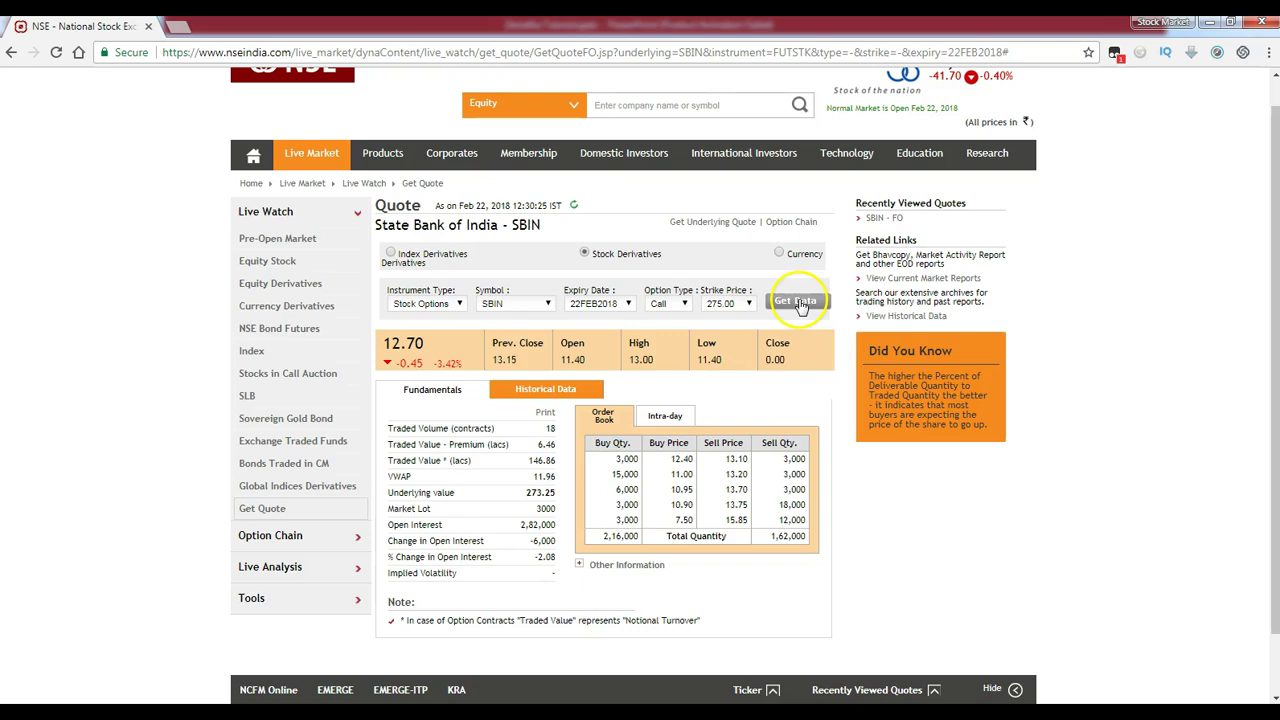
left_click(731, 305)
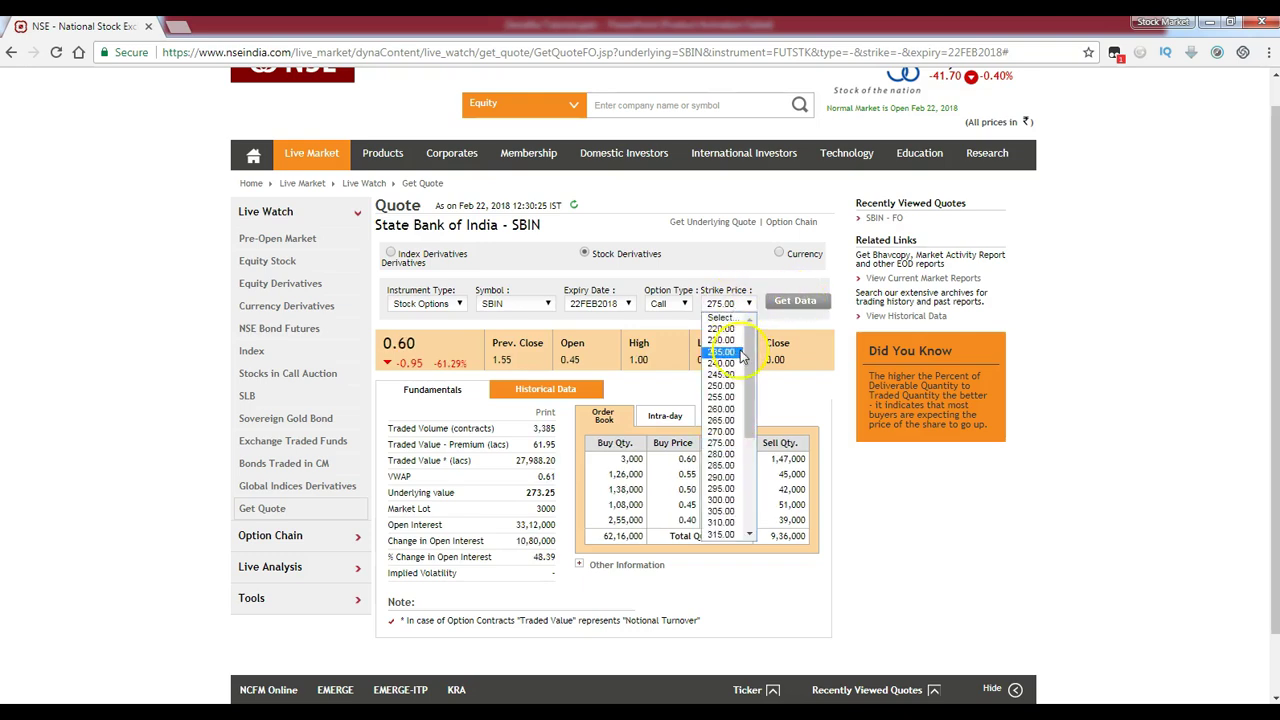
left_click(724, 465)
left_click(808, 301)
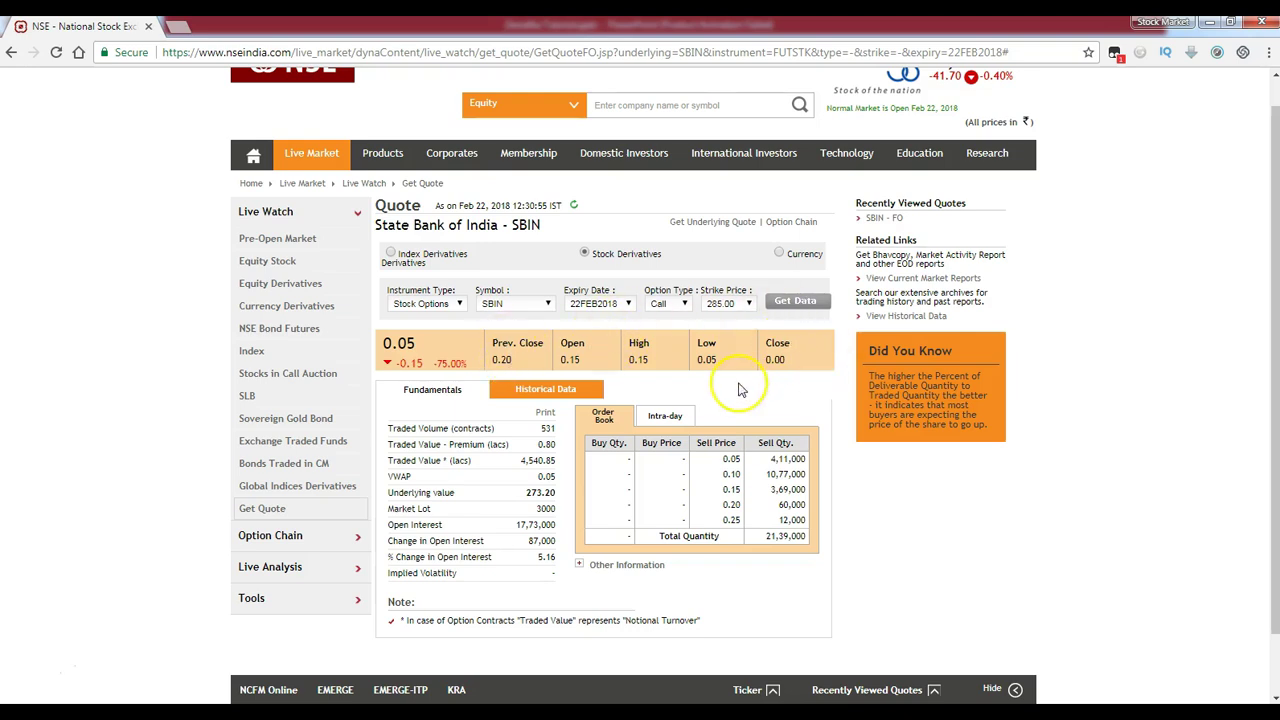
Switch to Put and fetch quotes for the 270 and 280 strikes.
left_click(666, 303)
left_click(665, 342)
left_click(725, 303)
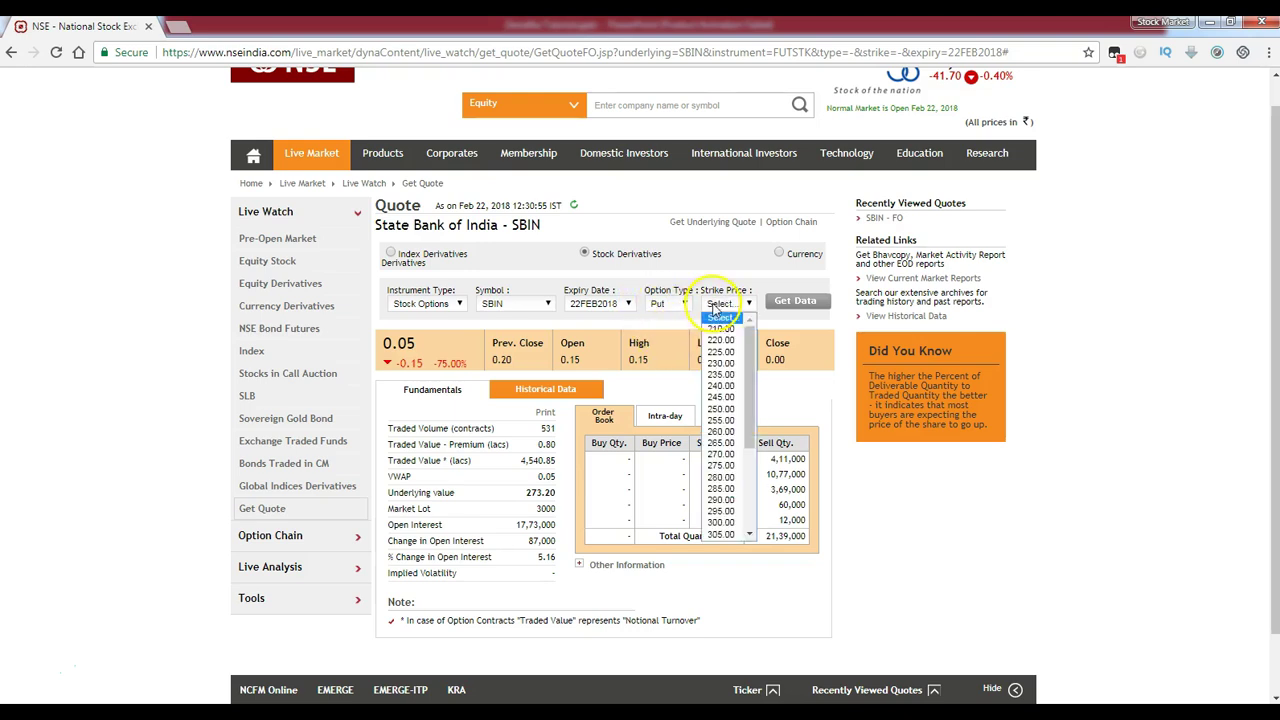
left_click(721, 454)
left_click(800, 304)
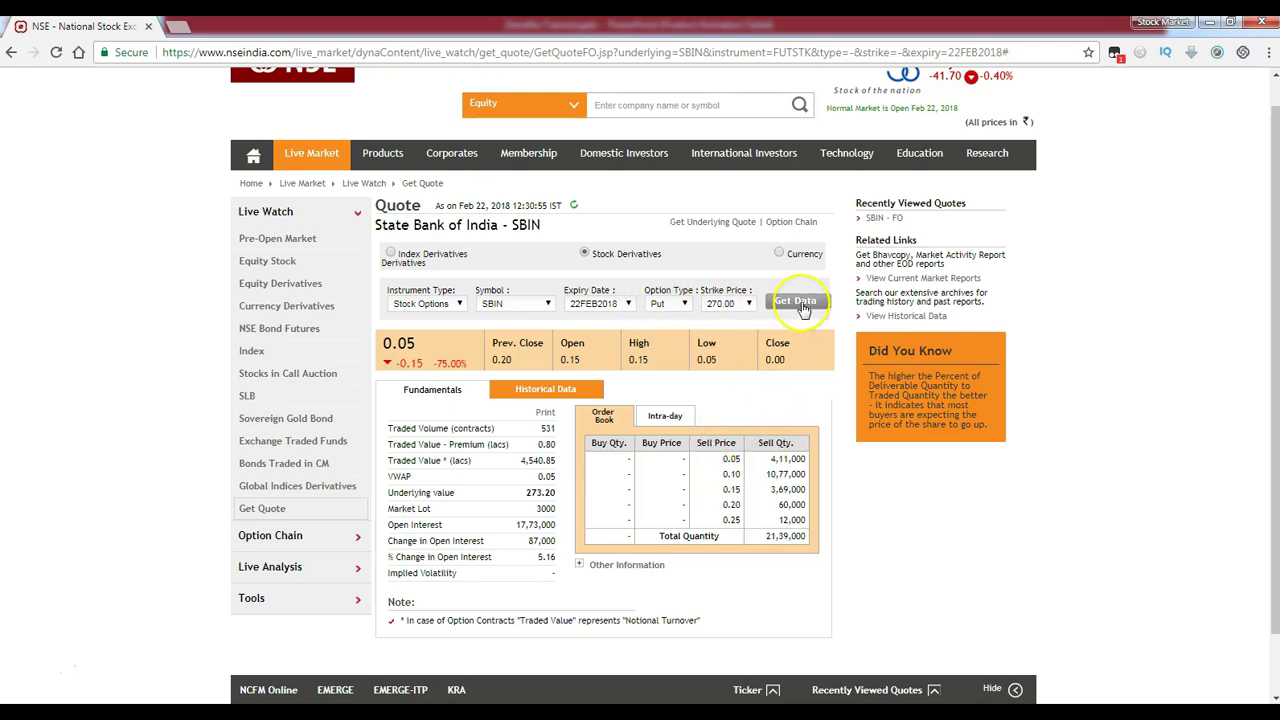
left_click(725, 303)
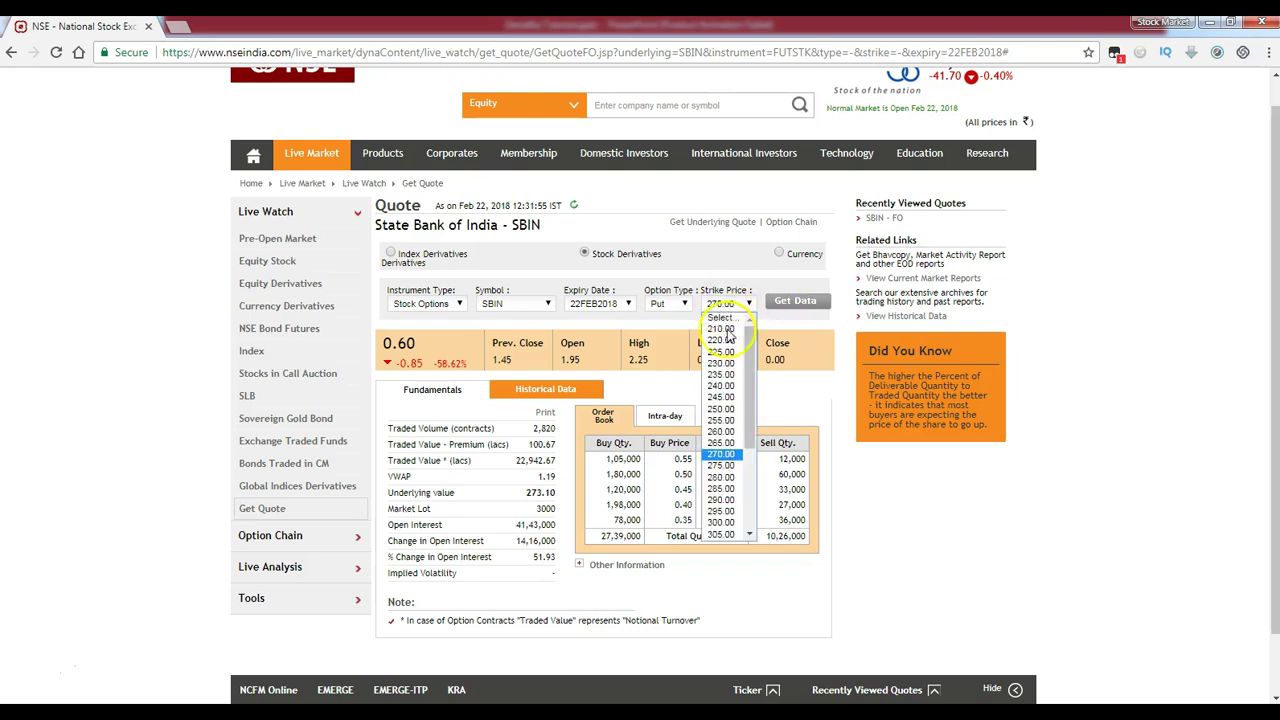
left_click(722, 480)
left_click(800, 304)
Change the expiry to 28MAR2018 with option type Call.
left_click(724, 303)
left_click(595, 303)
left_click(595, 303)
left_click(605, 345)
left_click(668, 303)
left_click(663, 328)
Fetch the March 290 call quote and highlight its 4.60 last price.
left_click(736, 306)
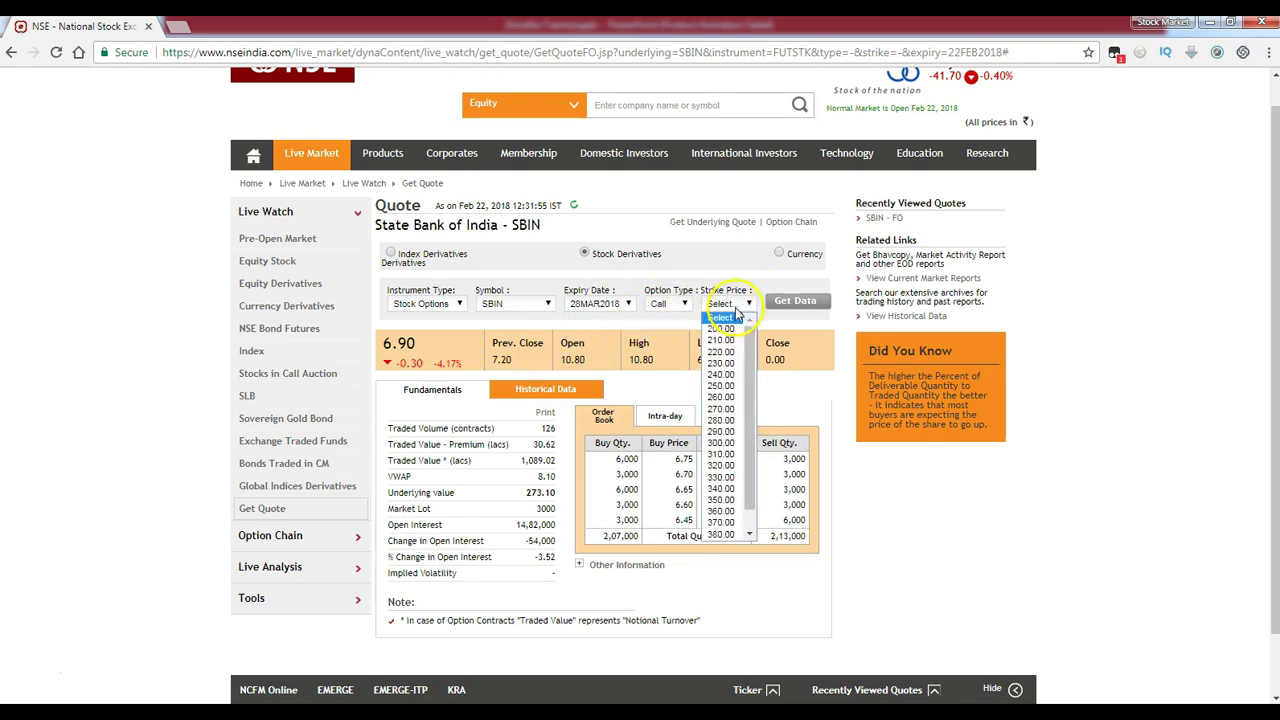
left_click(722, 432)
left_click(793, 300)
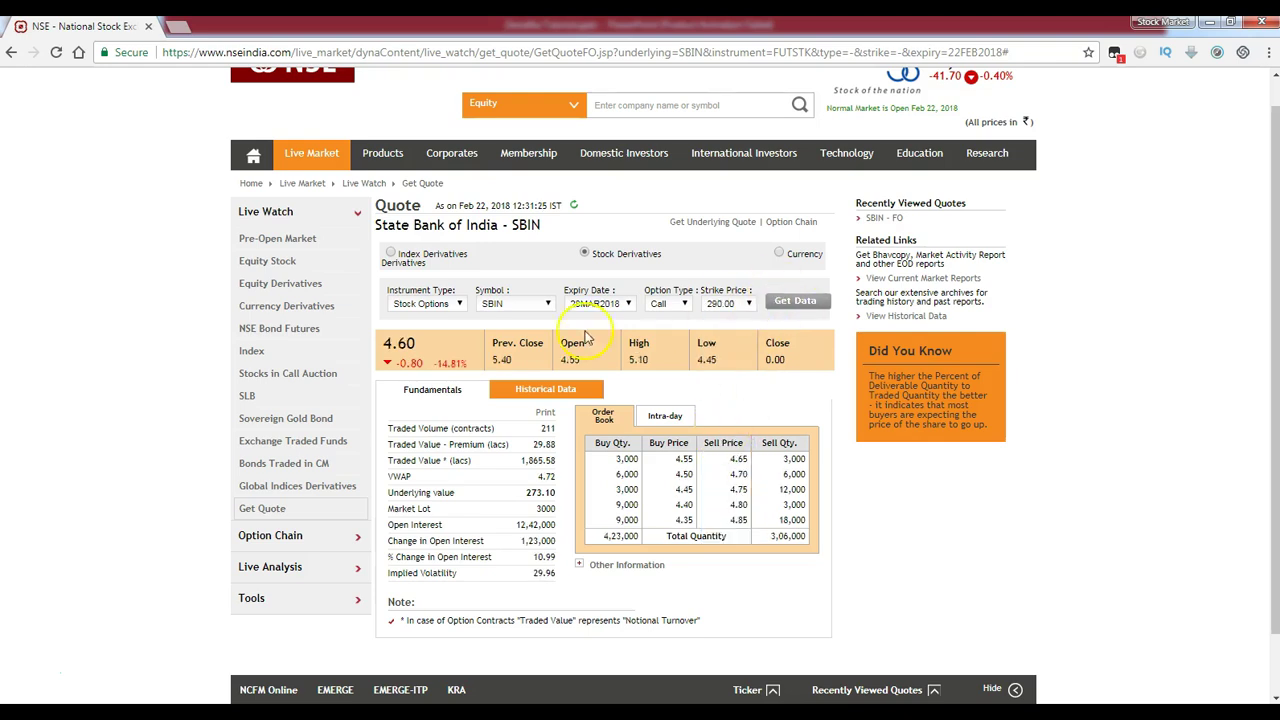
double_click(400, 344)
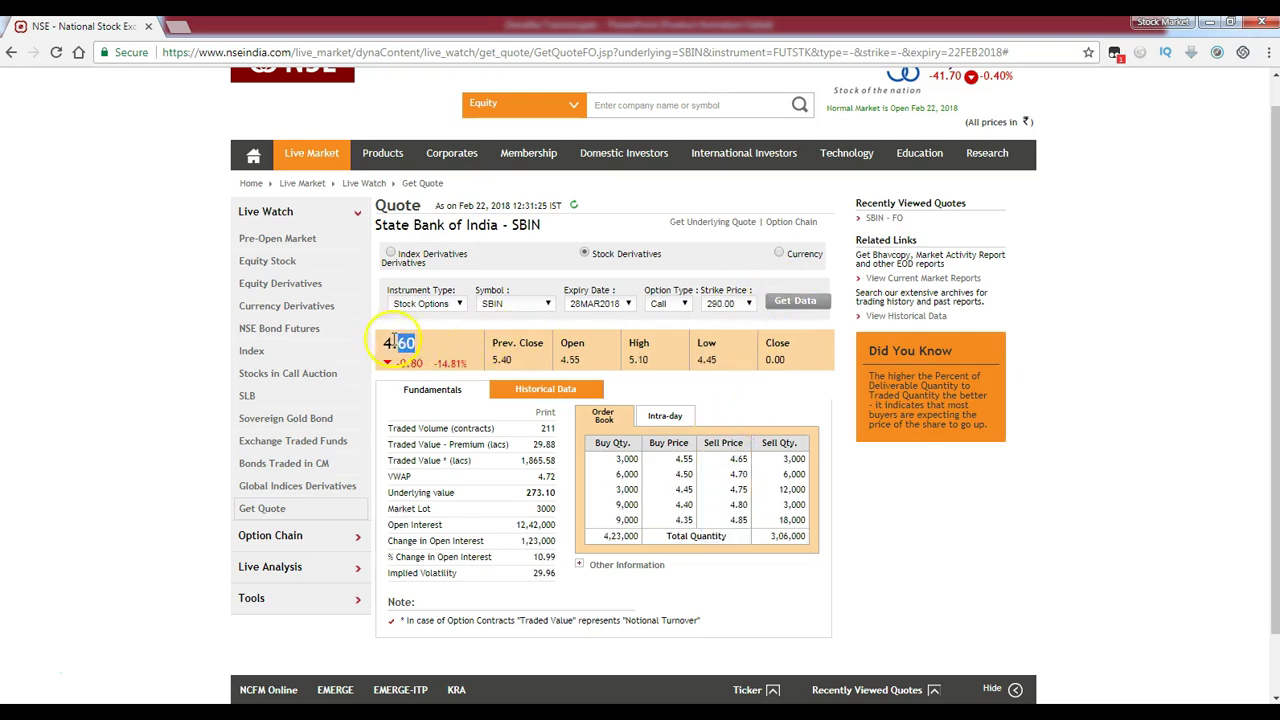
Reload the 290.00 Call for the 22FEB2018 expiry and mark its last traded price.
left_click(728, 304)
left_click(722, 432)
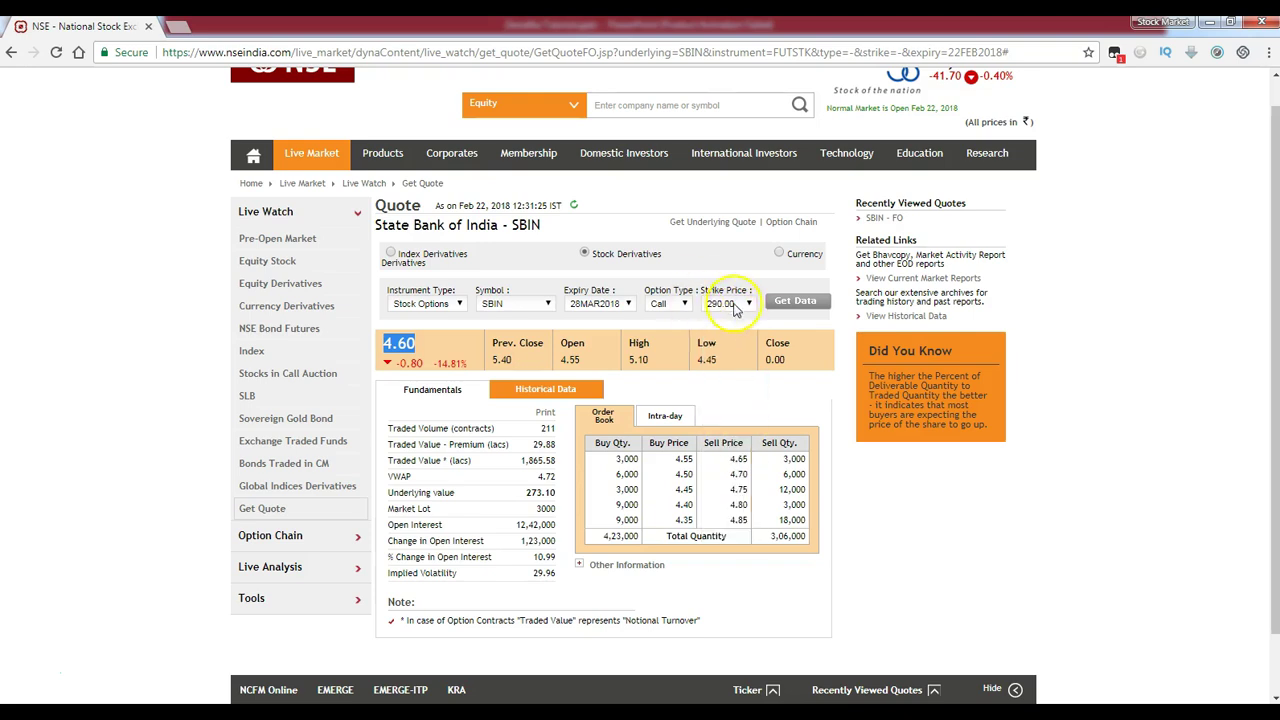
left_click(598, 304)
left_click(598, 329)
left_click(668, 304)
left_click(659, 329)
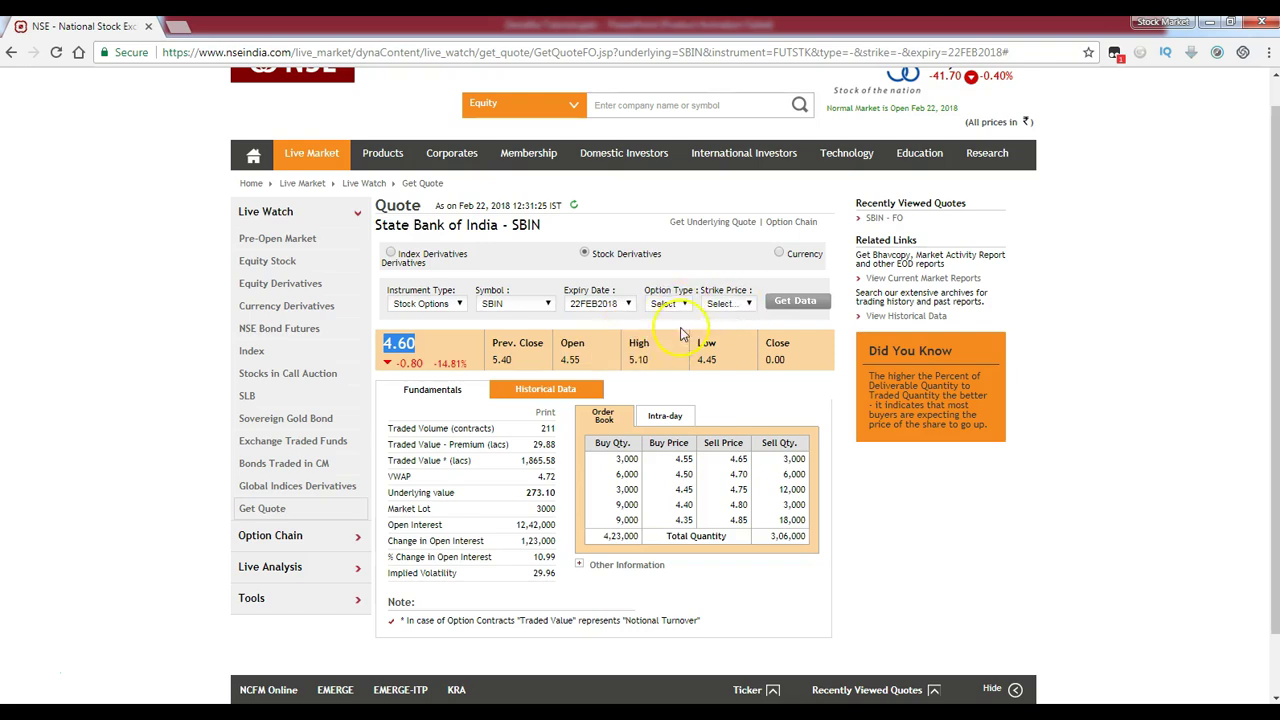
left_click(724, 303)
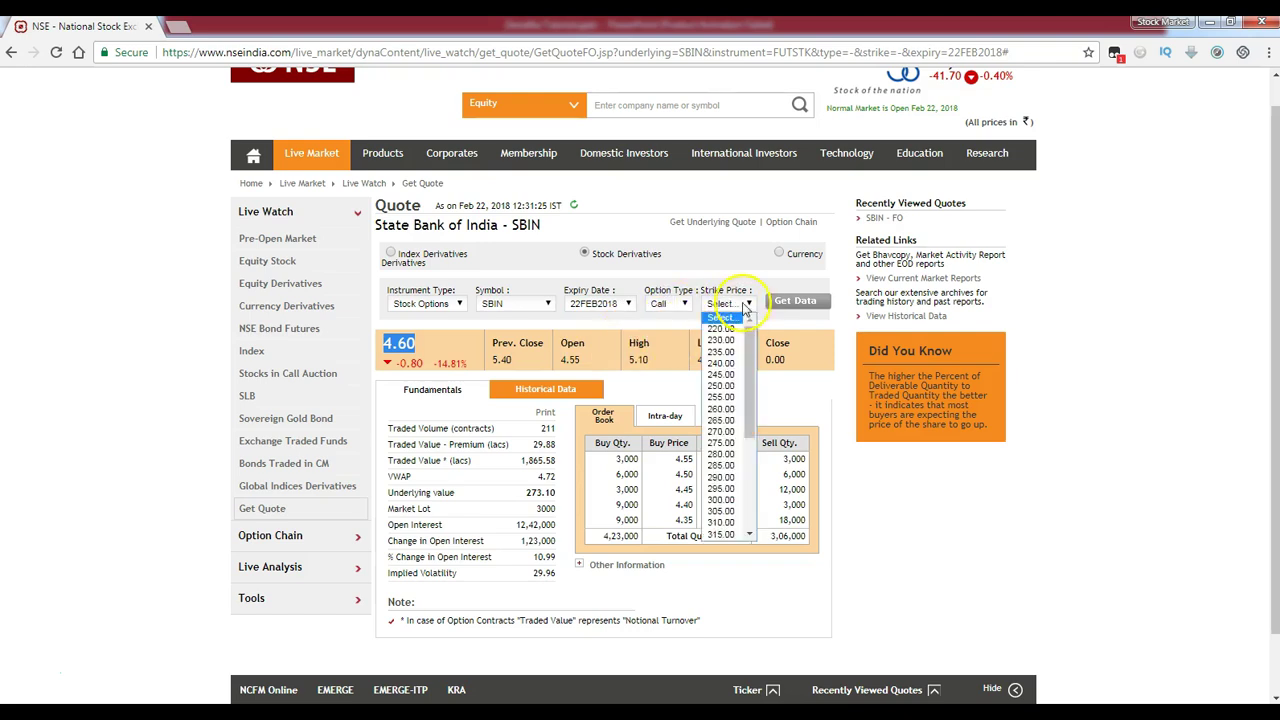
left_click(721, 477)
left_click(795, 301)
left_click_drag(414, 343, 383, 344)
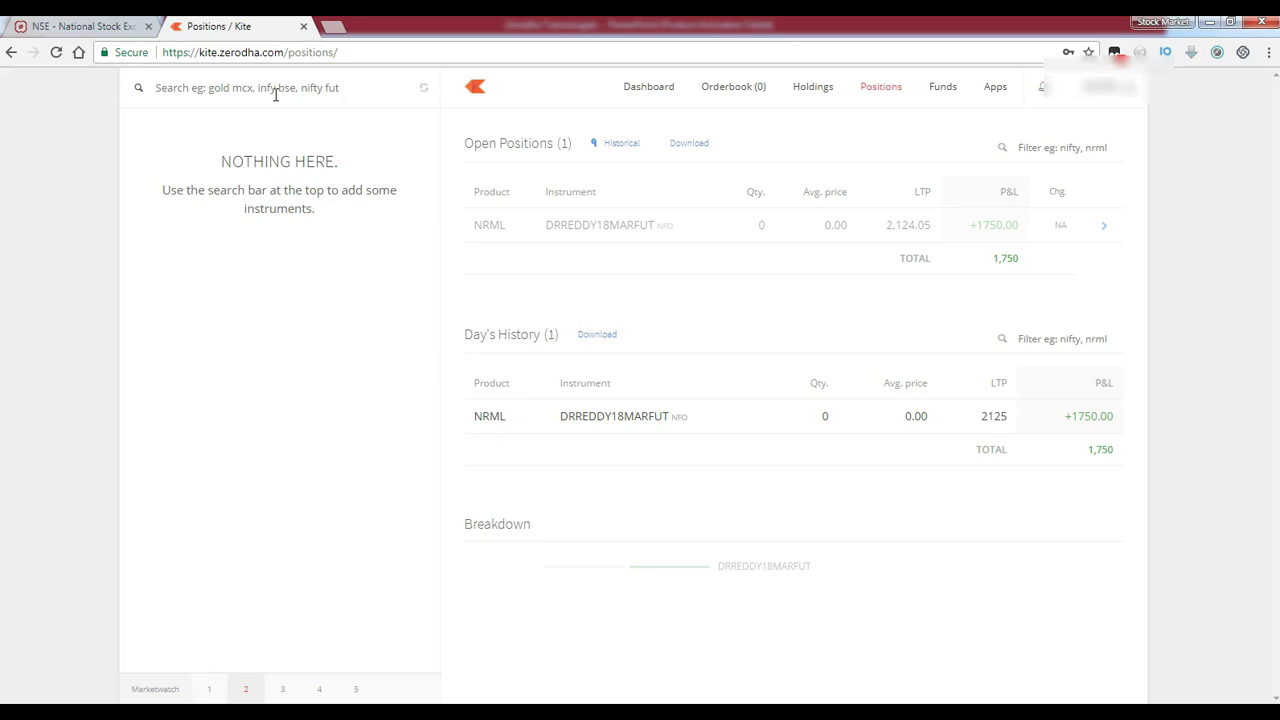
Search 'state bank', then 'SBIN', and add NSE SBIN to the marketwatch.
type("state ")
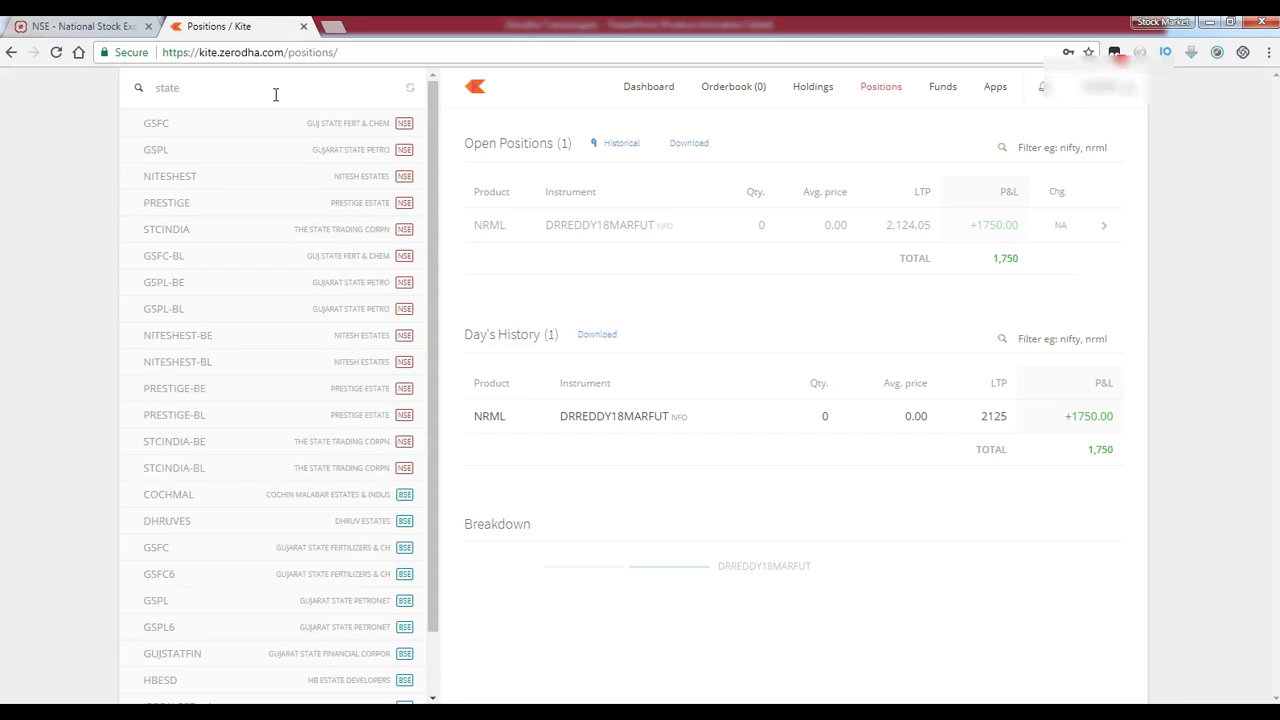
type("ba")
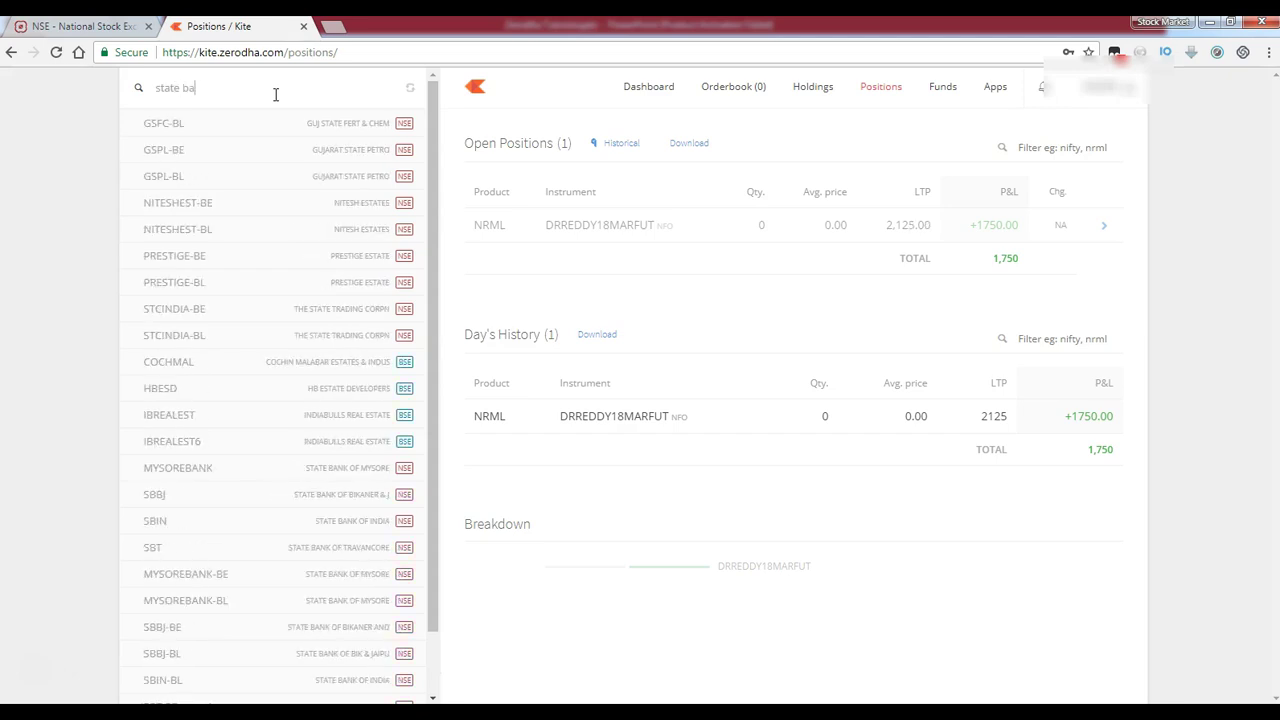
type("nk")
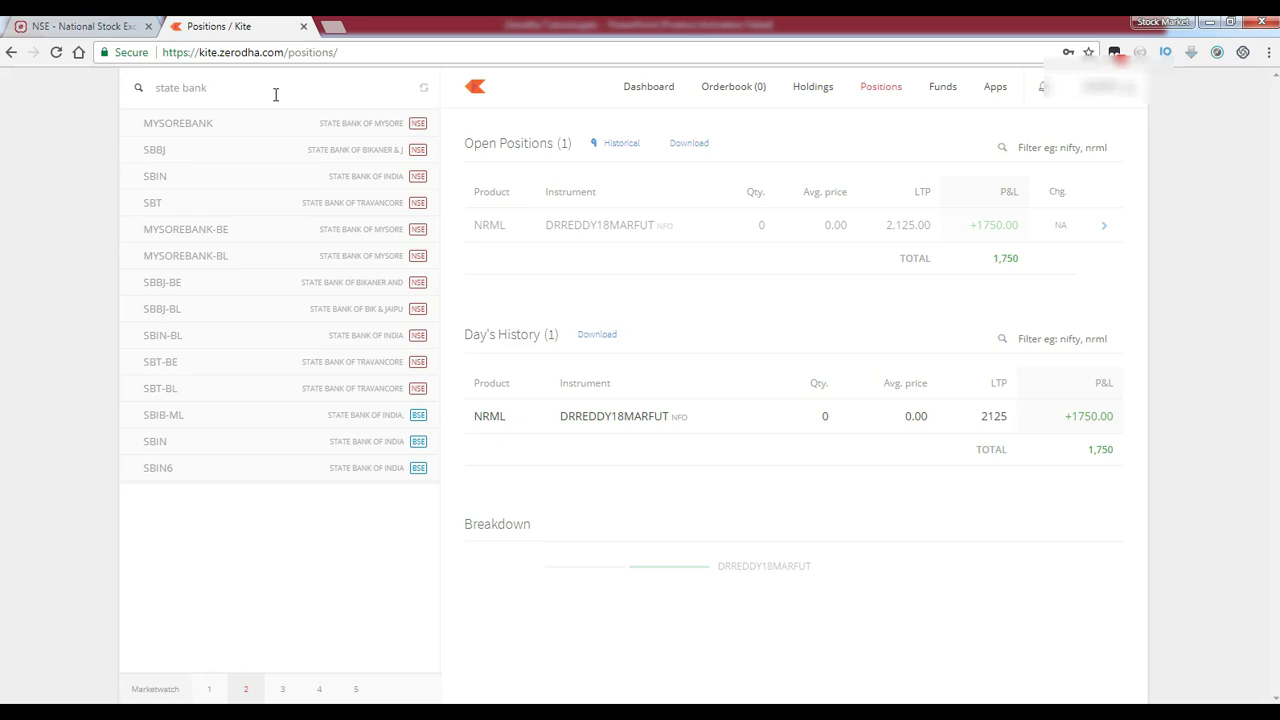
mouse_move(350, 165)
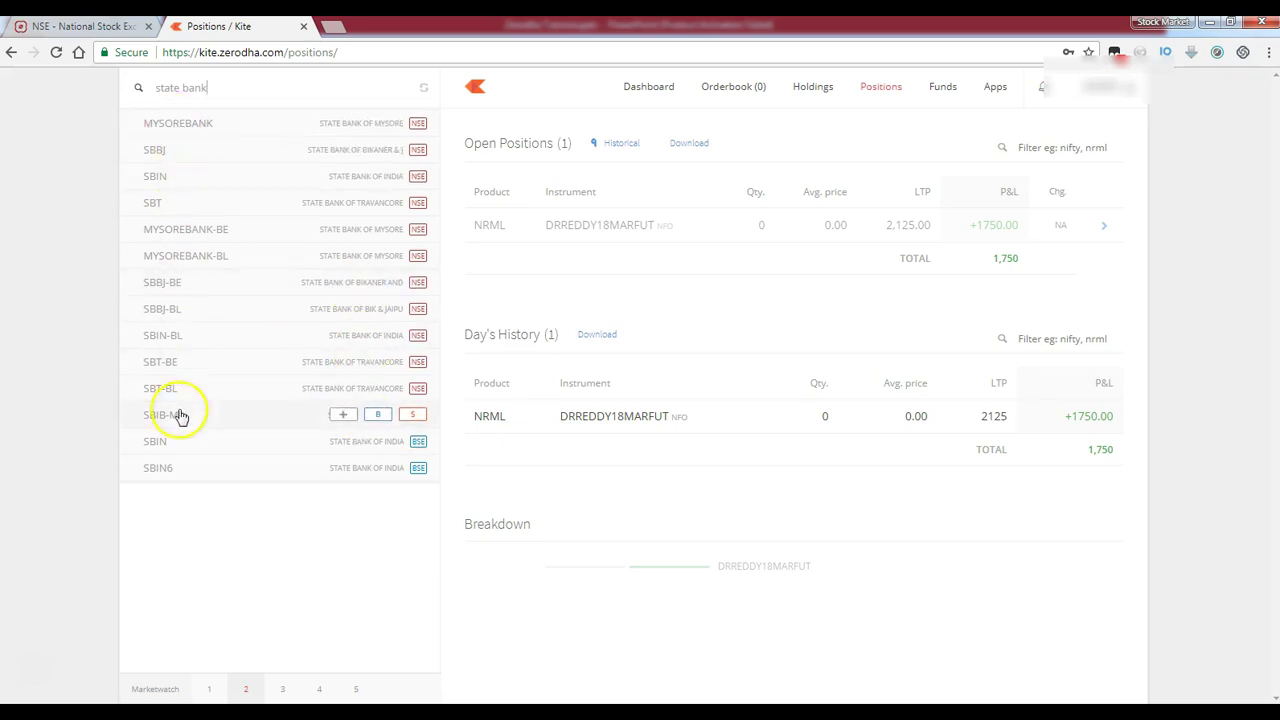
left_click_drag(212, 88, 97, 84)
key("BackSpace")
type("SBIN")
mouse_move(191, 126)
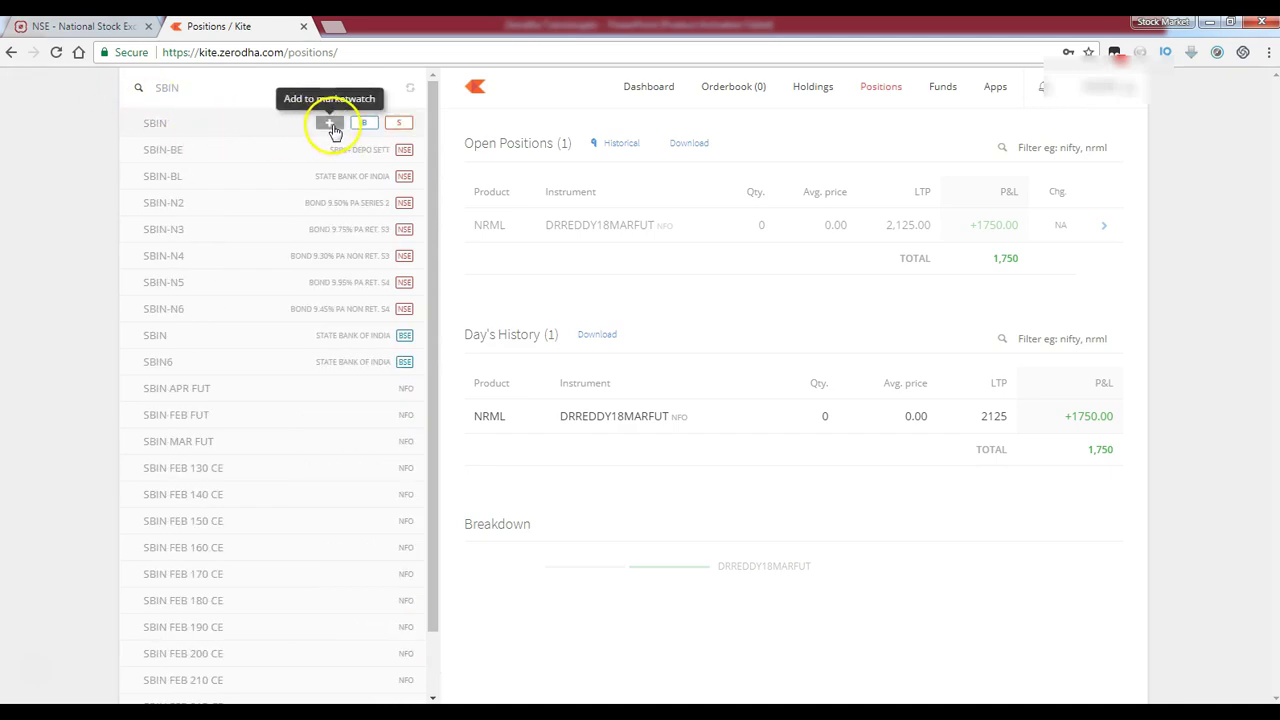
left_click(332, 125)
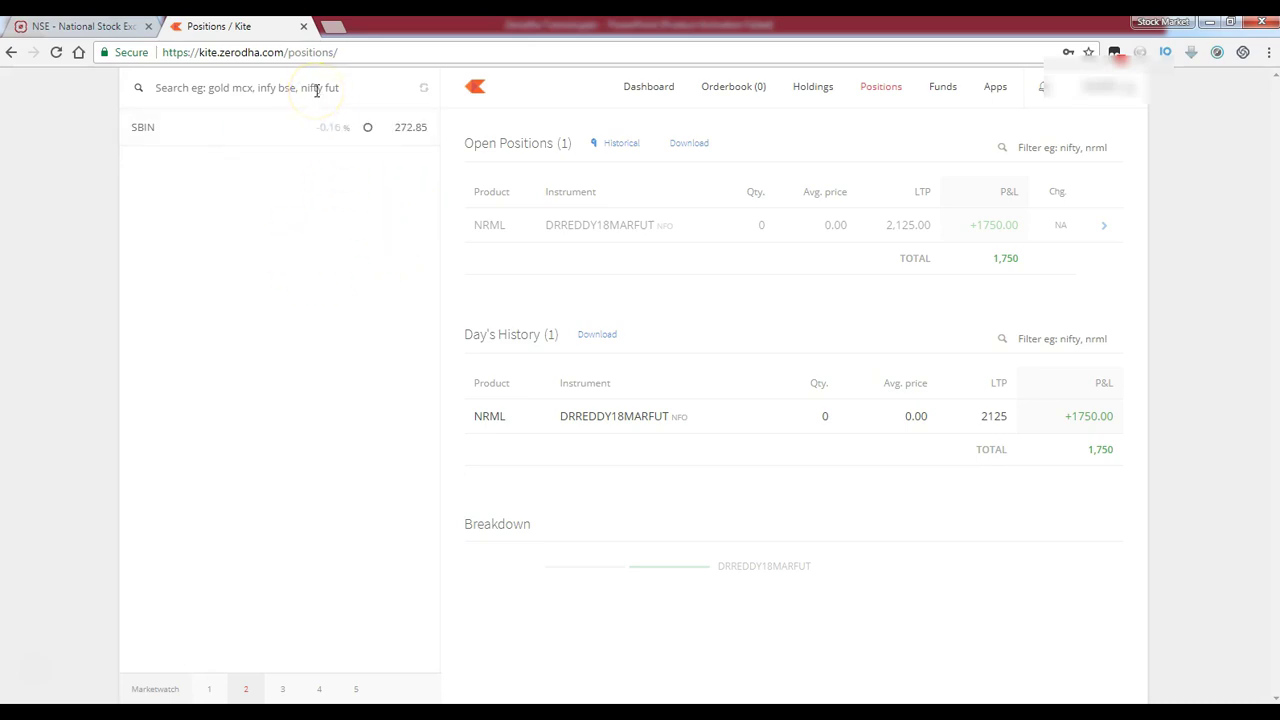
Add DRREDDY and PNB to the marketwatch.
type("DR")
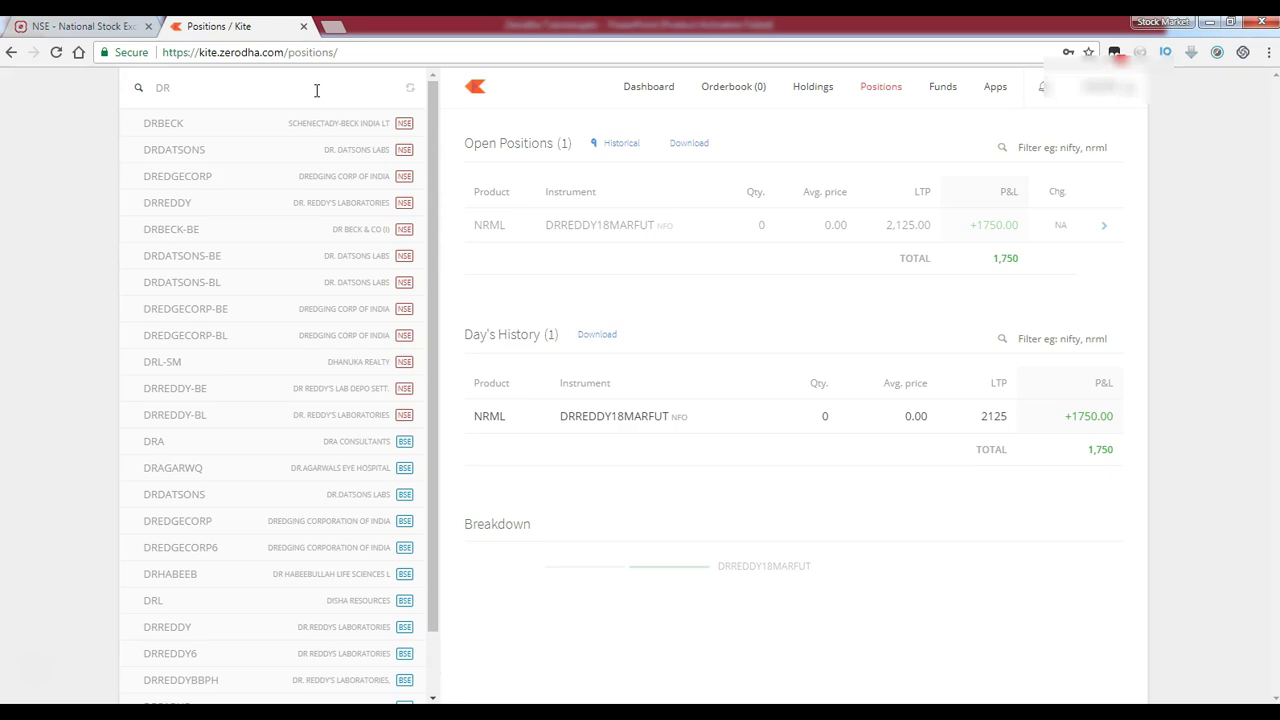
type("REDDY")
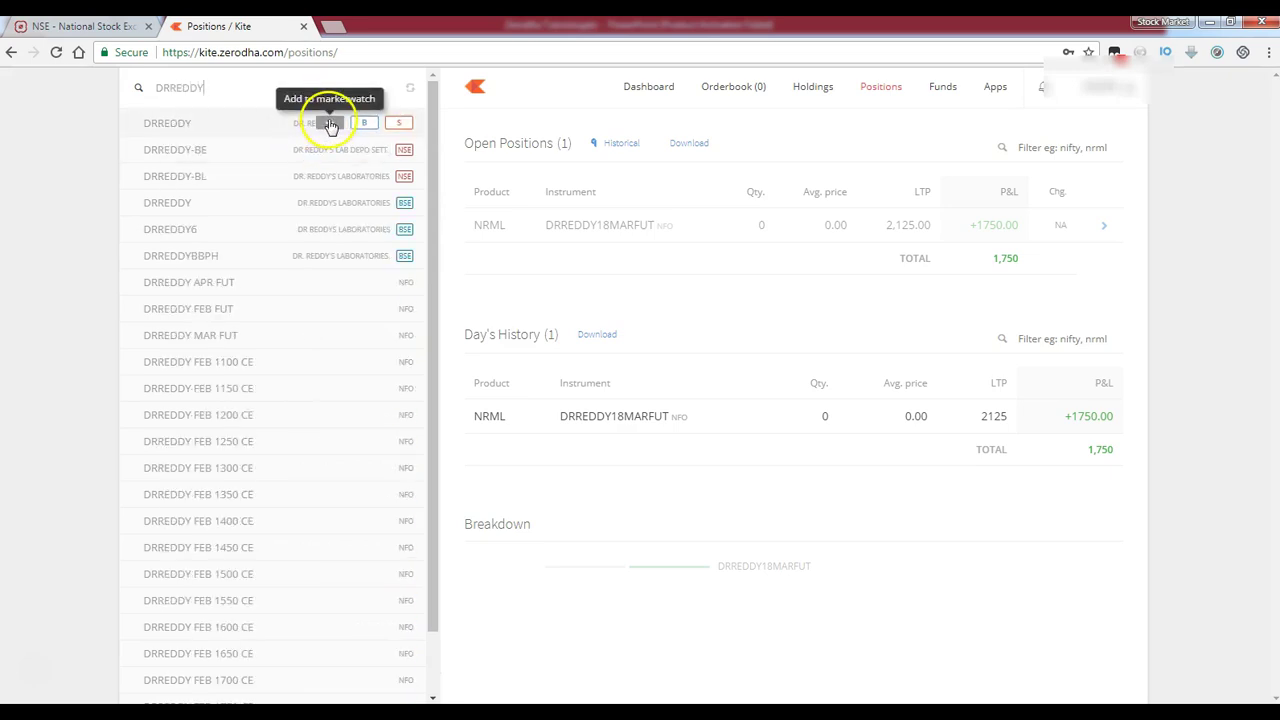
left_click(331, 123)
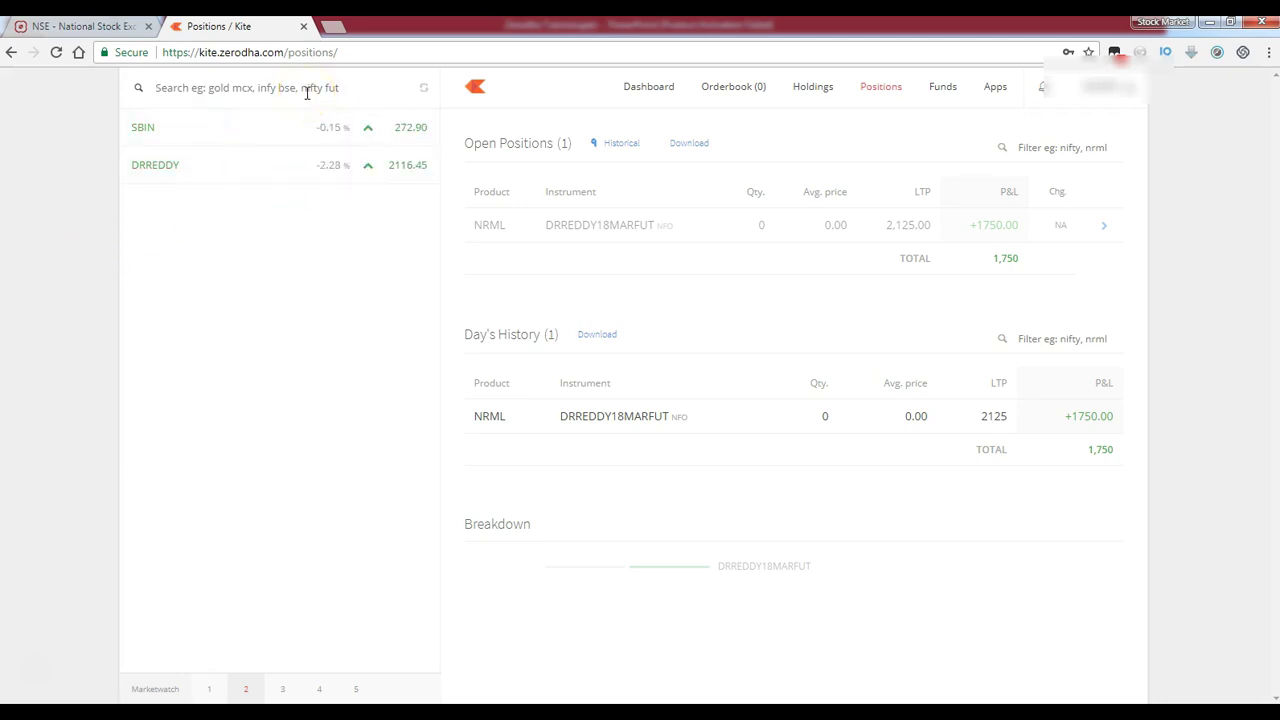
type("PNB")
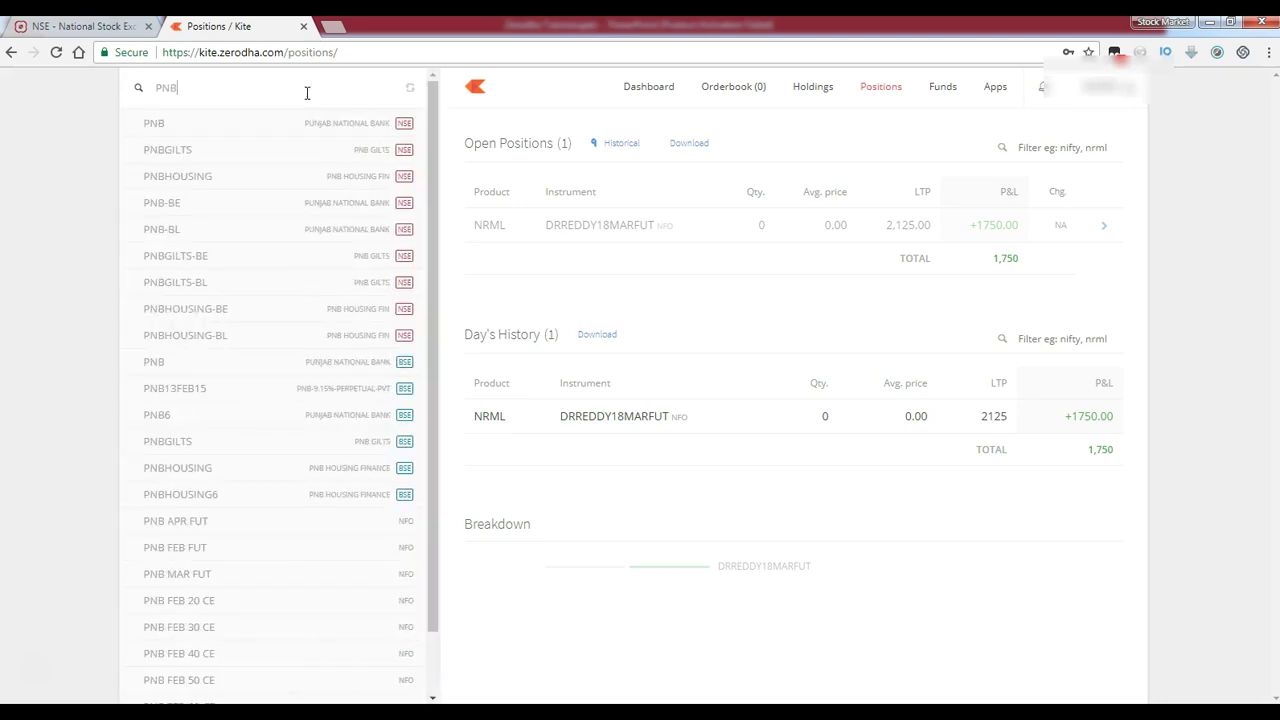
left_click(325, 123)
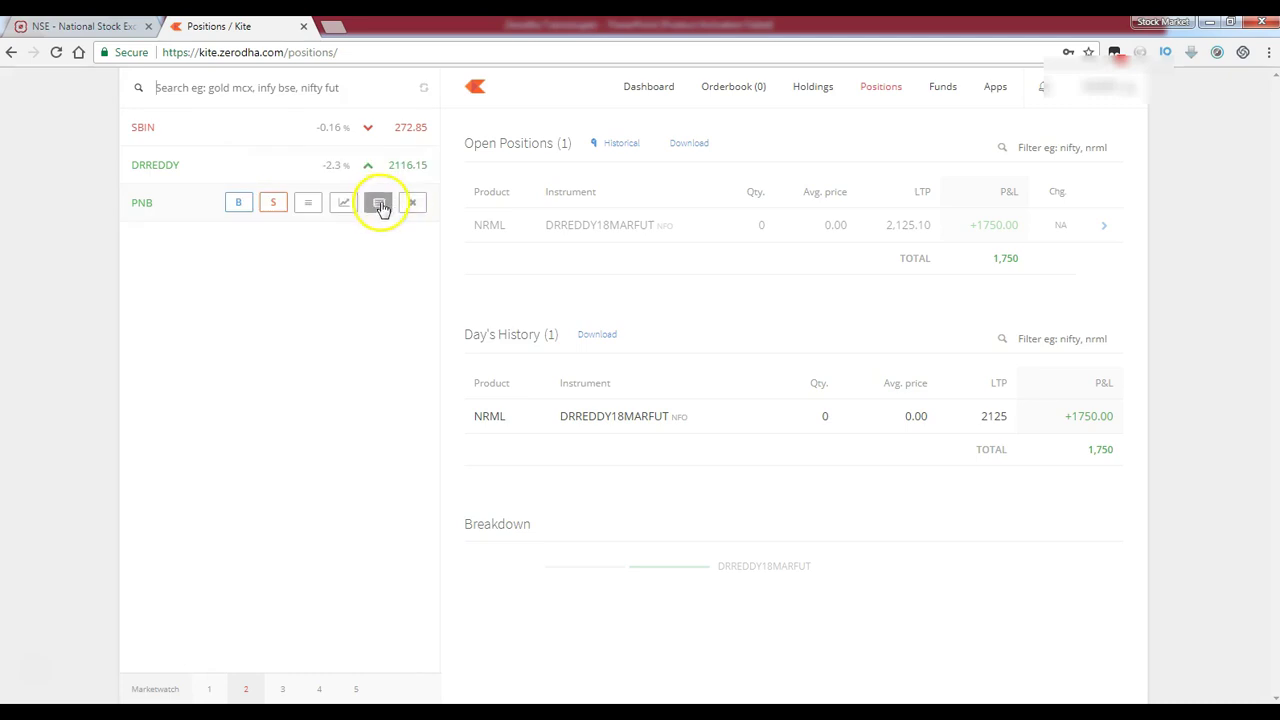
Remove PNB and re-add it after searching 'PBNB'.
left_click(412, 203)
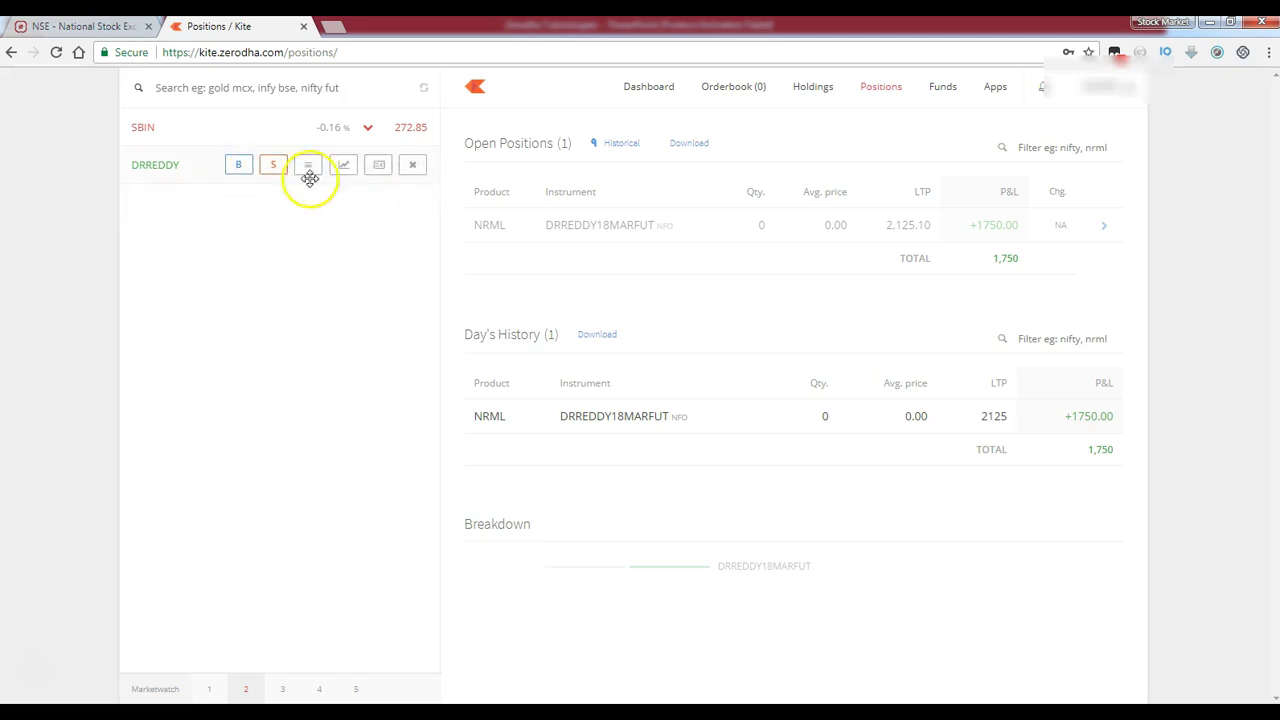
type("PB")
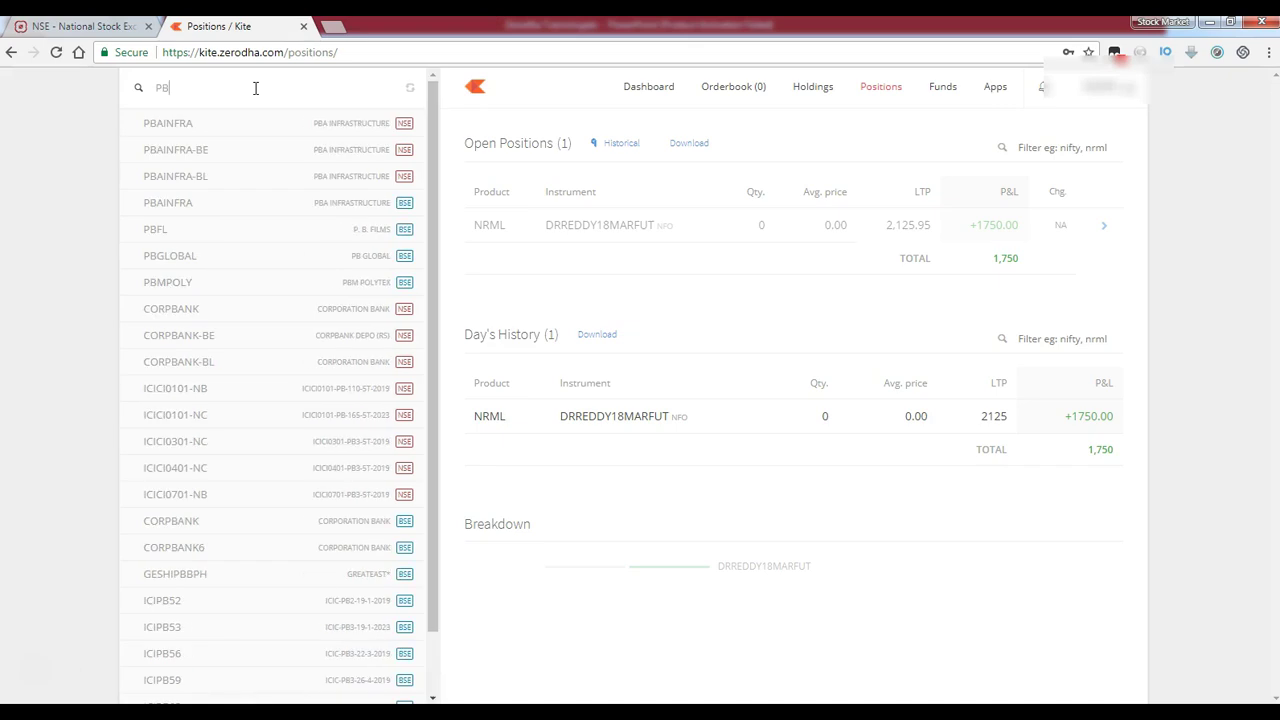
type("NB")
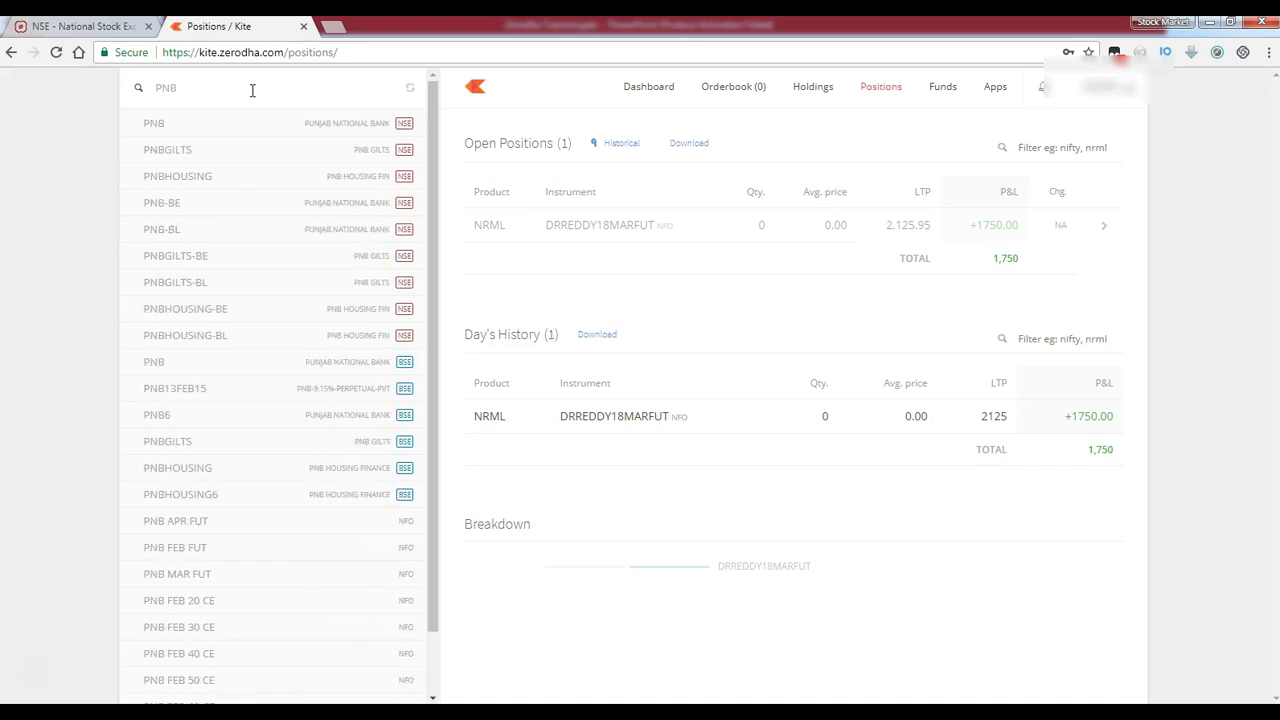
left_click(326, 123)
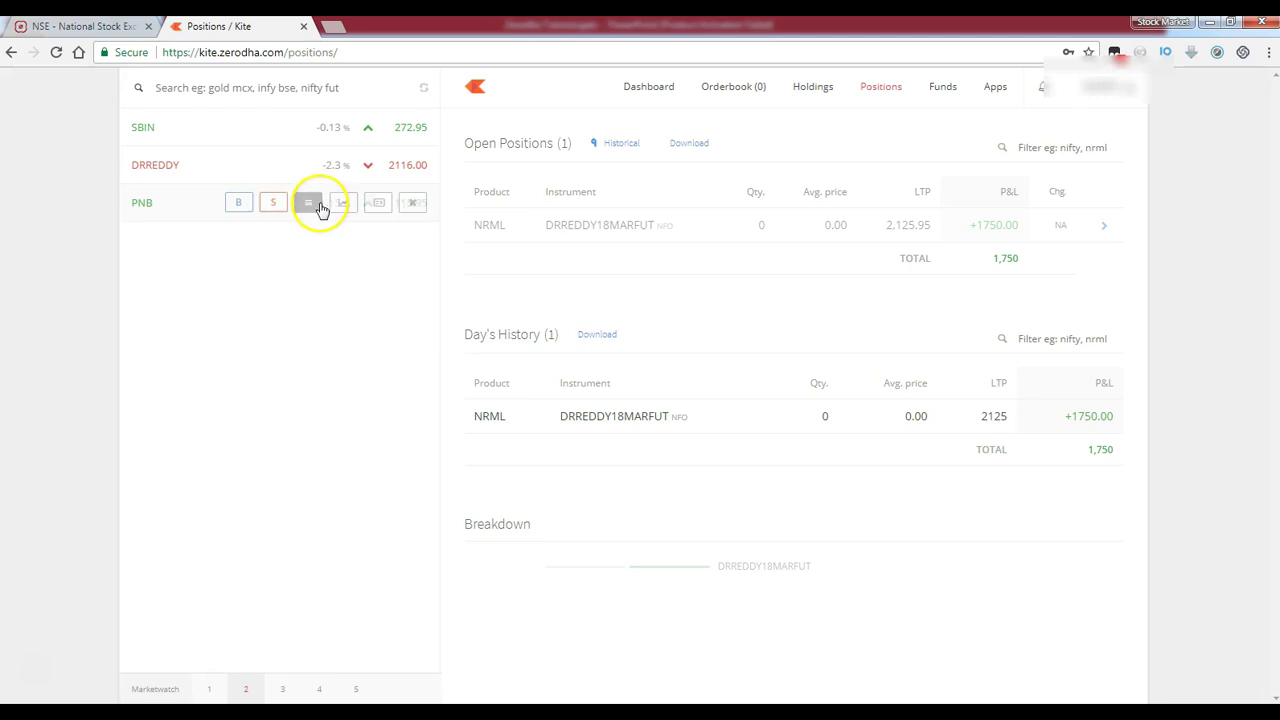
left_click(240, 210)
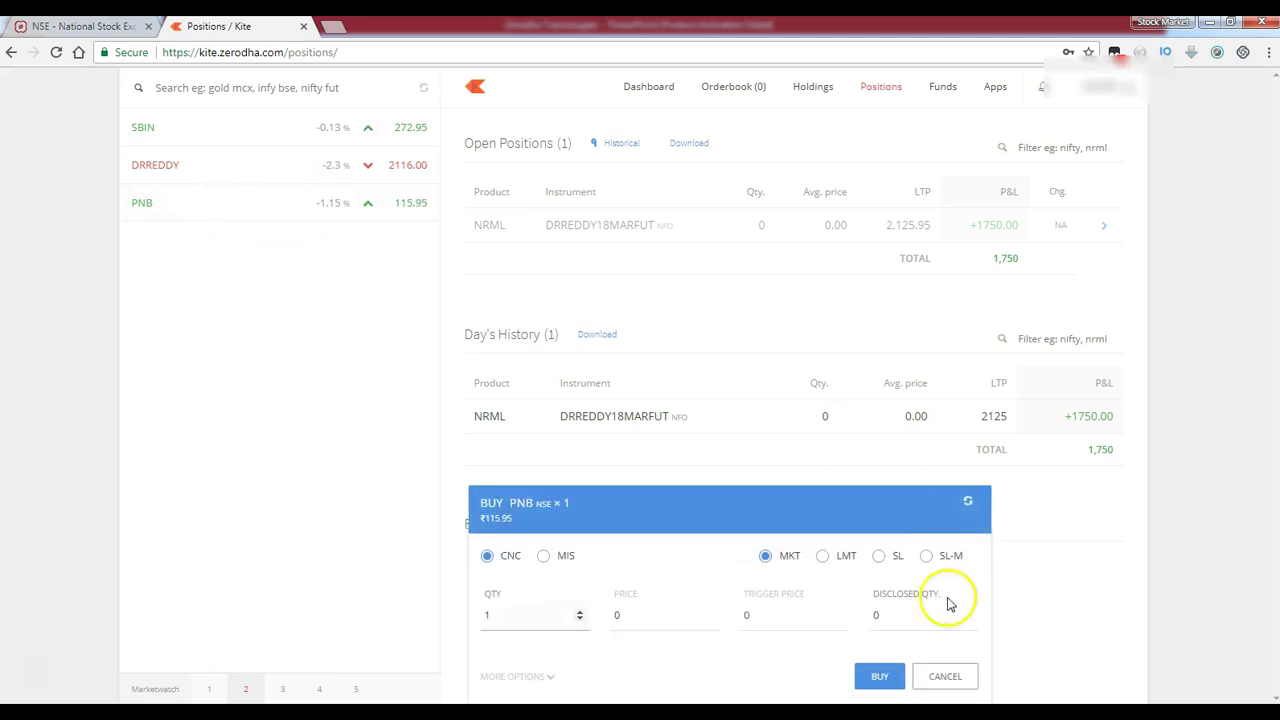
left_click(945, 676)
left_click(273, 205)
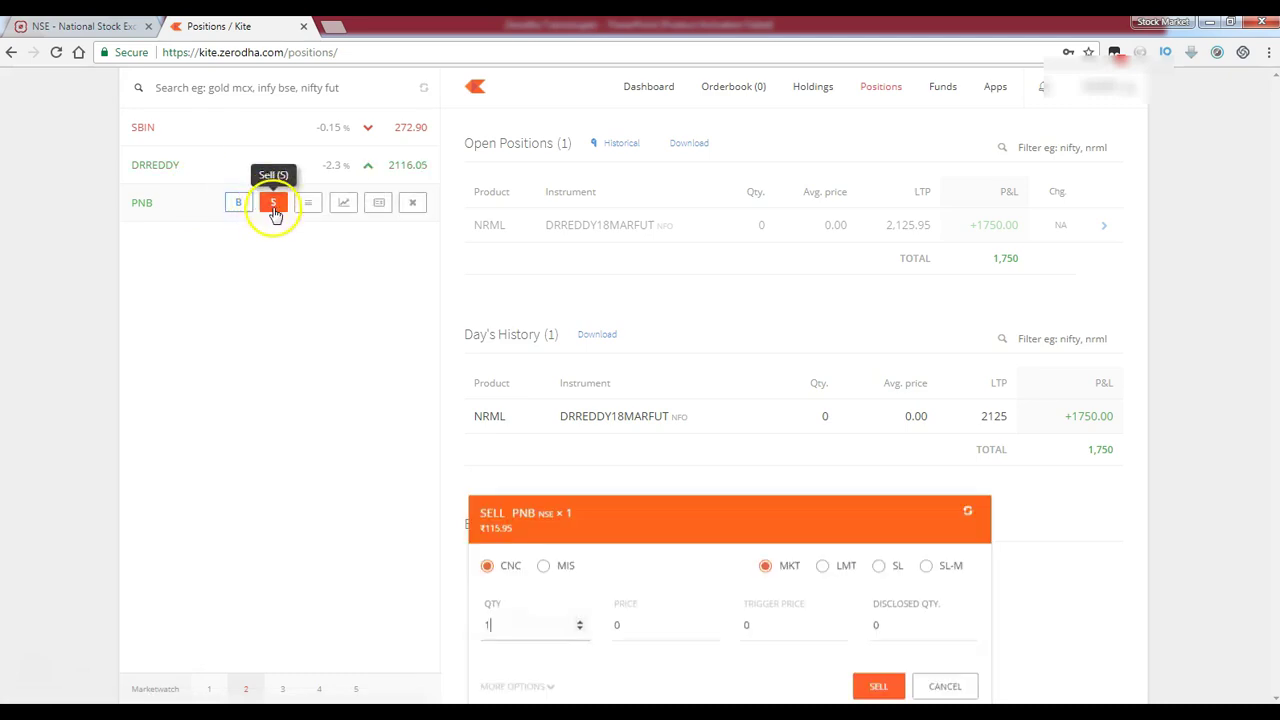
left_click(945, 677)
mouse_move(294, 190)
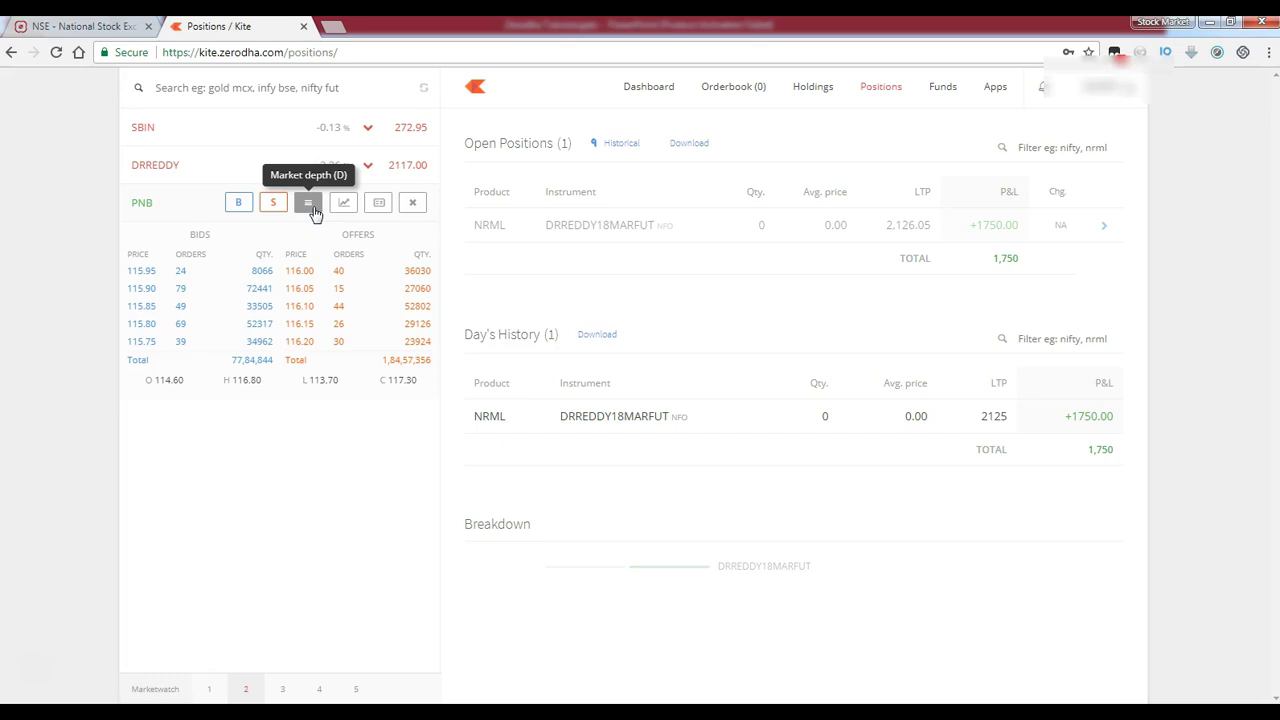
left_click(313, 213)
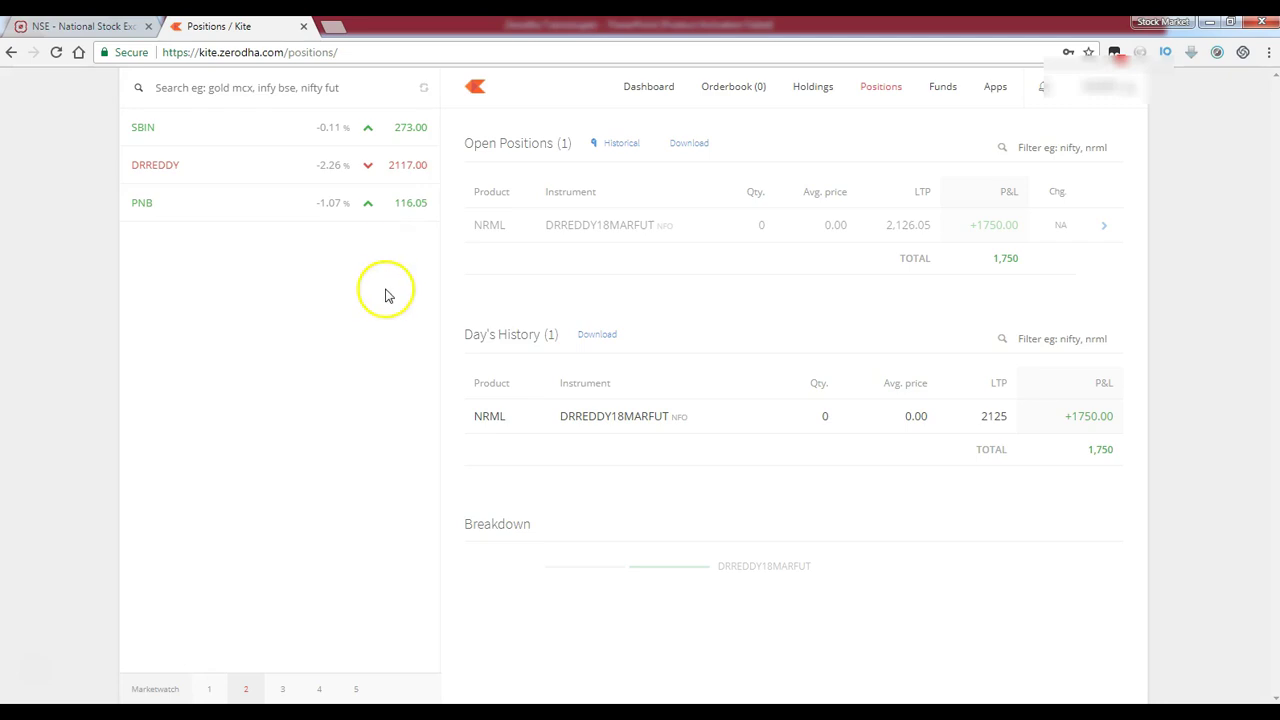
mouse_move(343, 206)
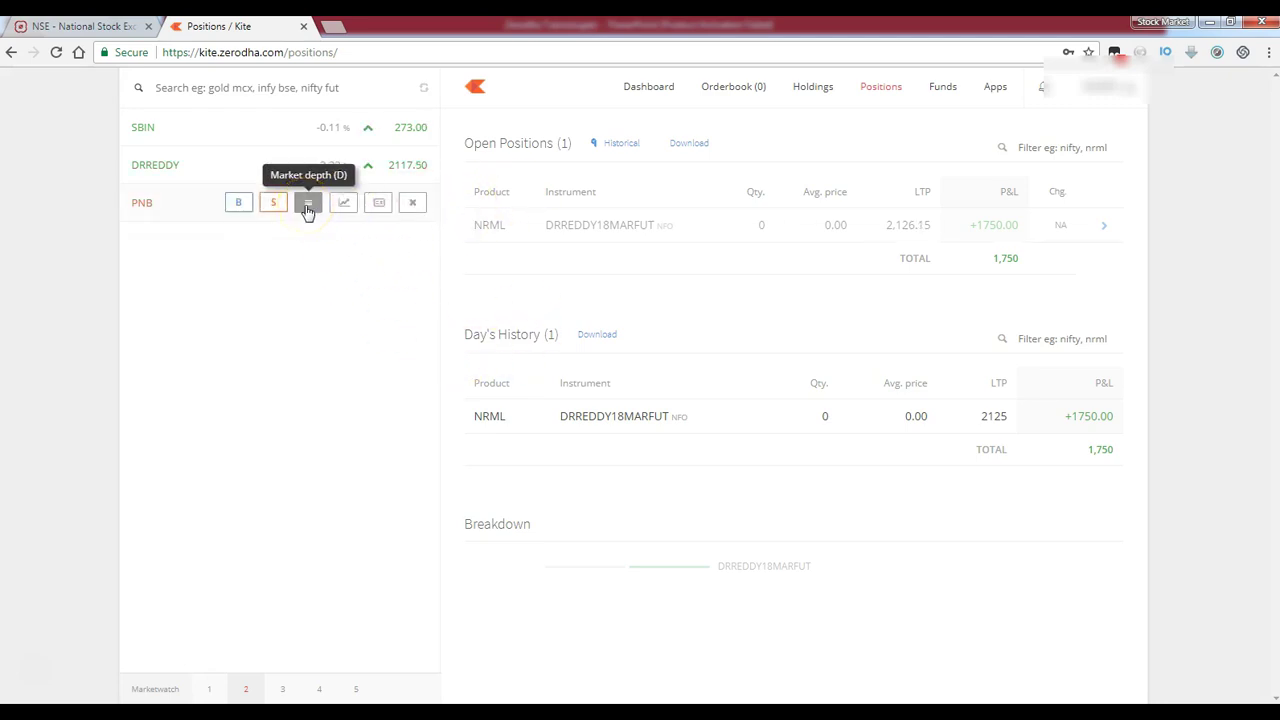
left_click(309, 210)
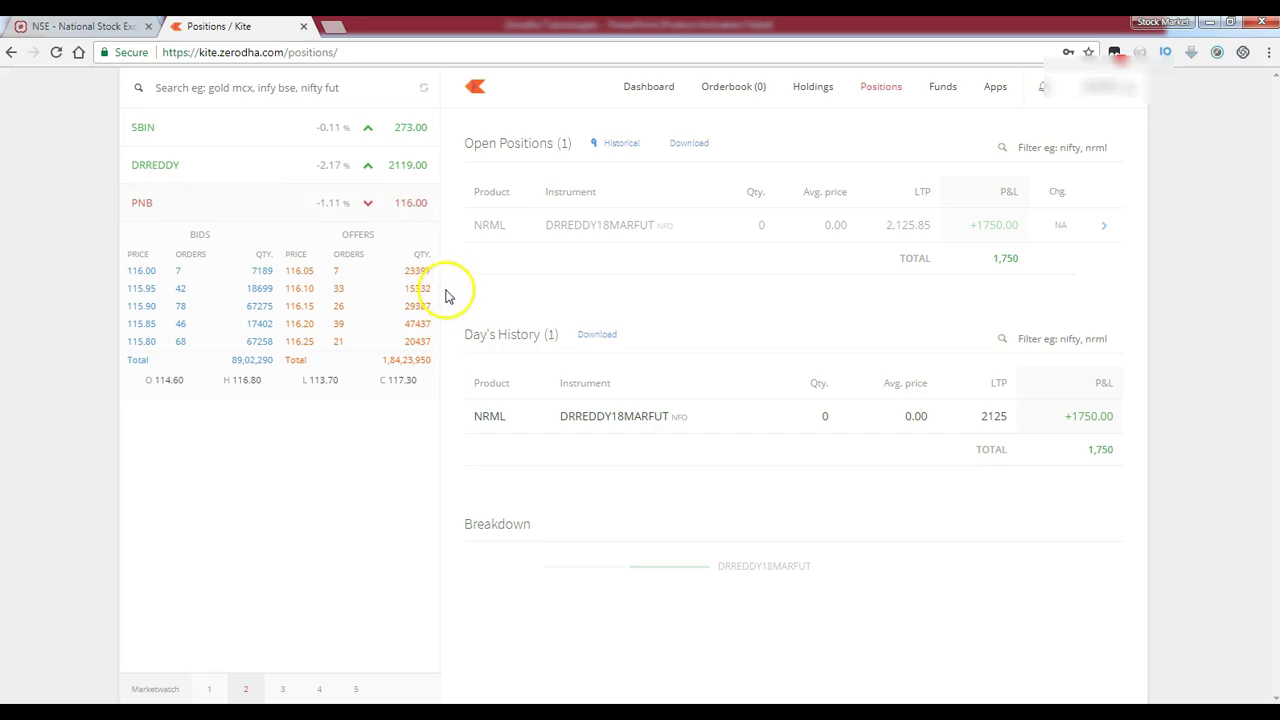
left_click(309, 205)
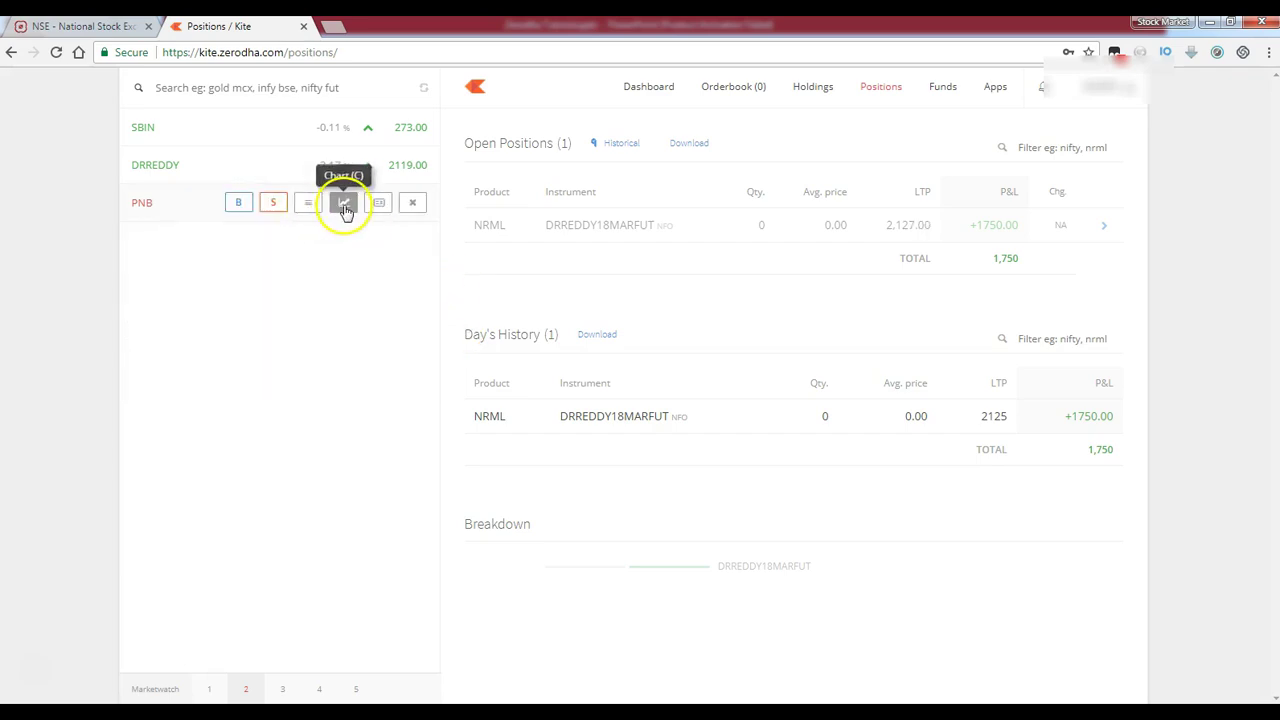
left_click(345, 208)
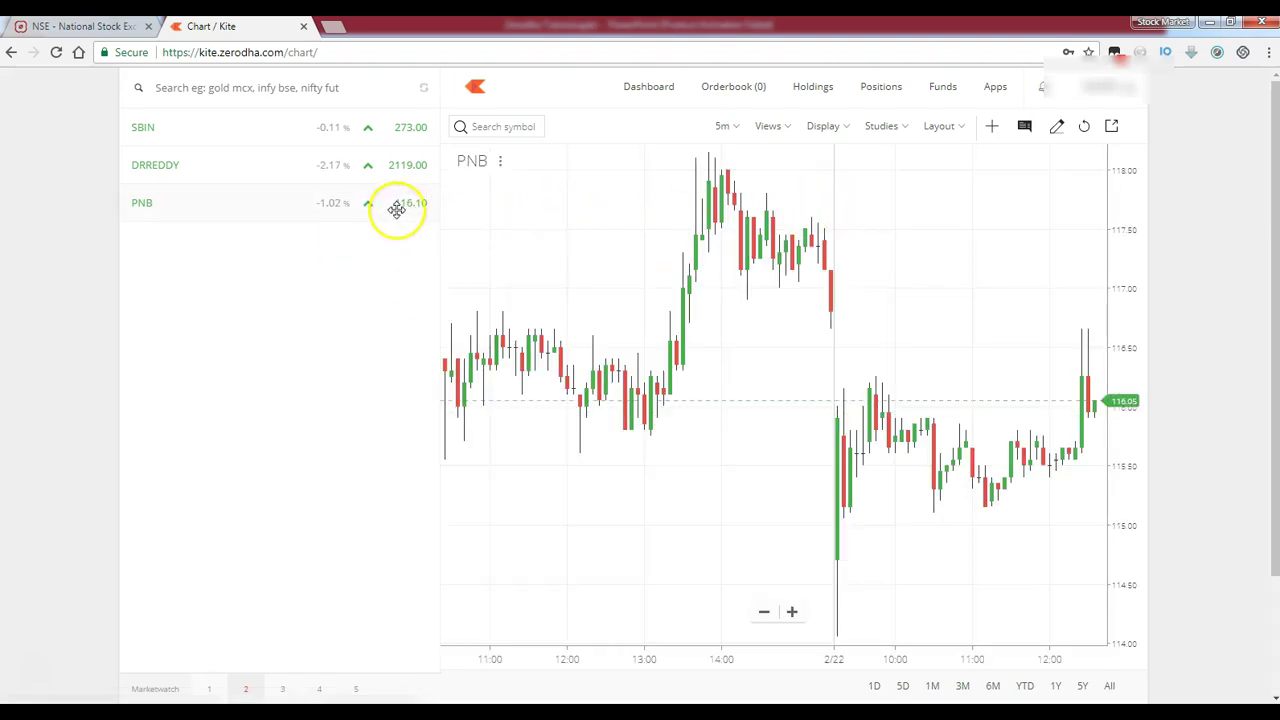
mouse_move(360, 206)
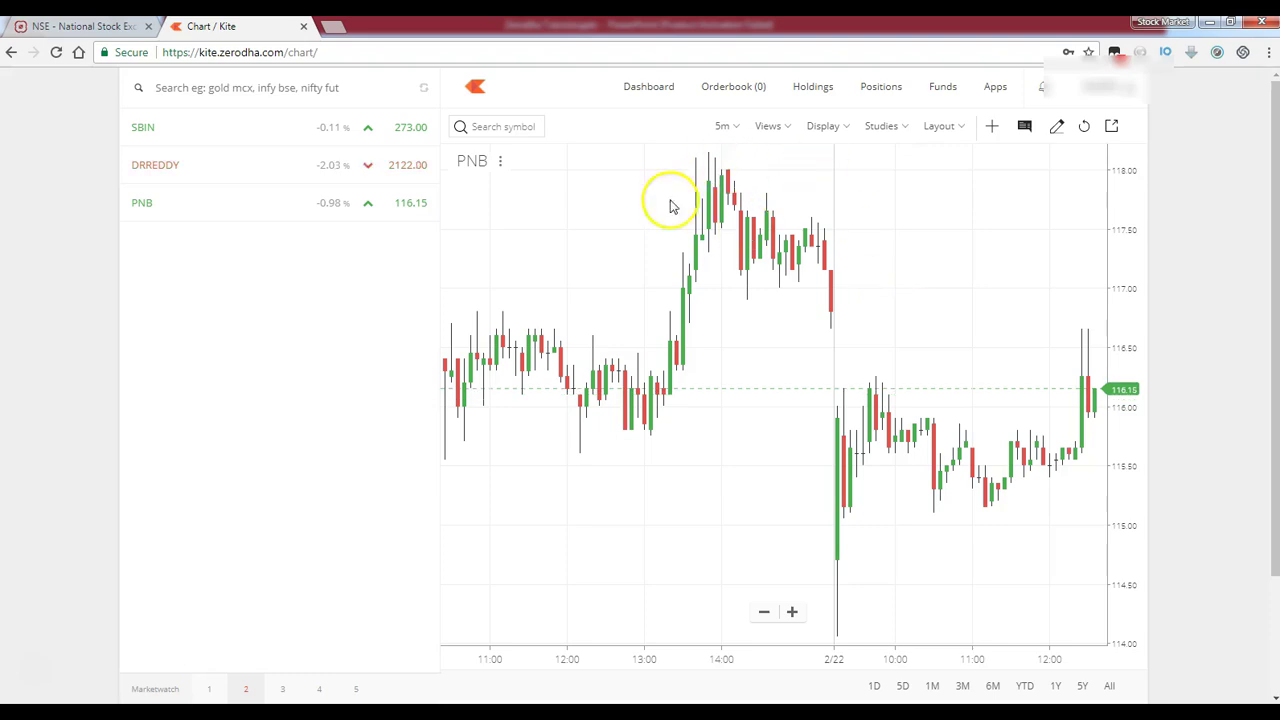
left_click(880, 90)
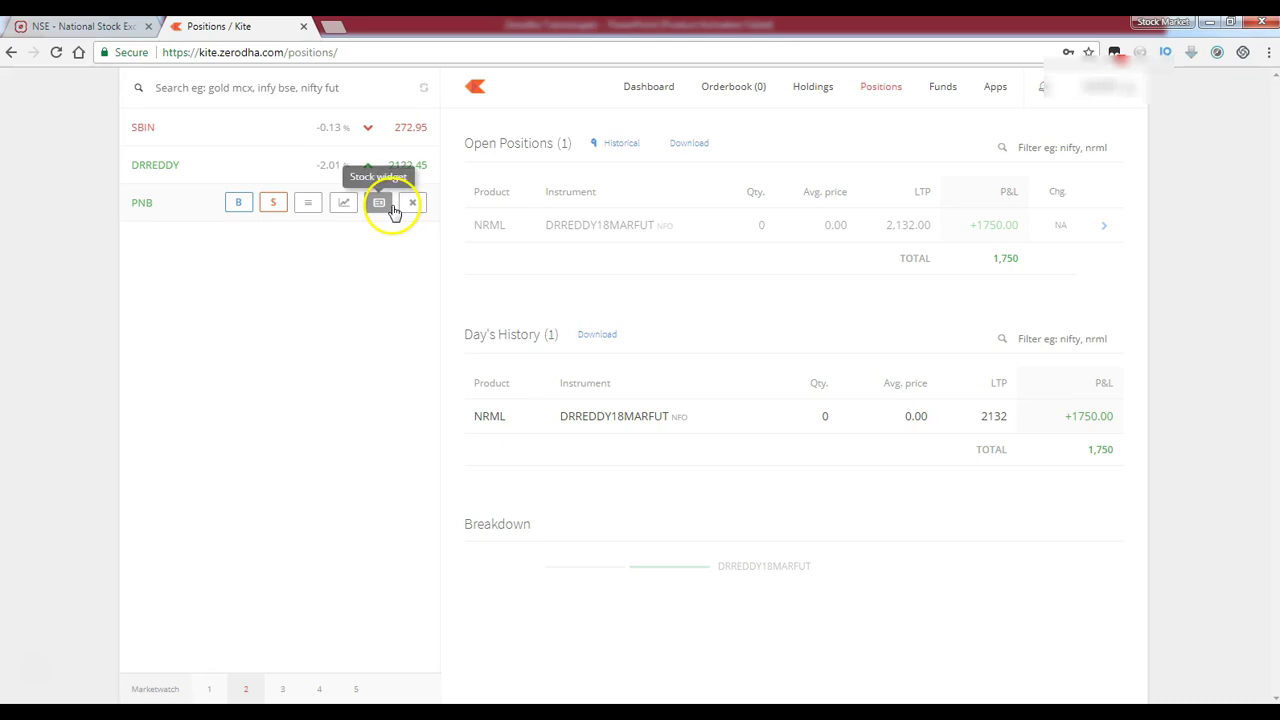
left_click(386, 206)
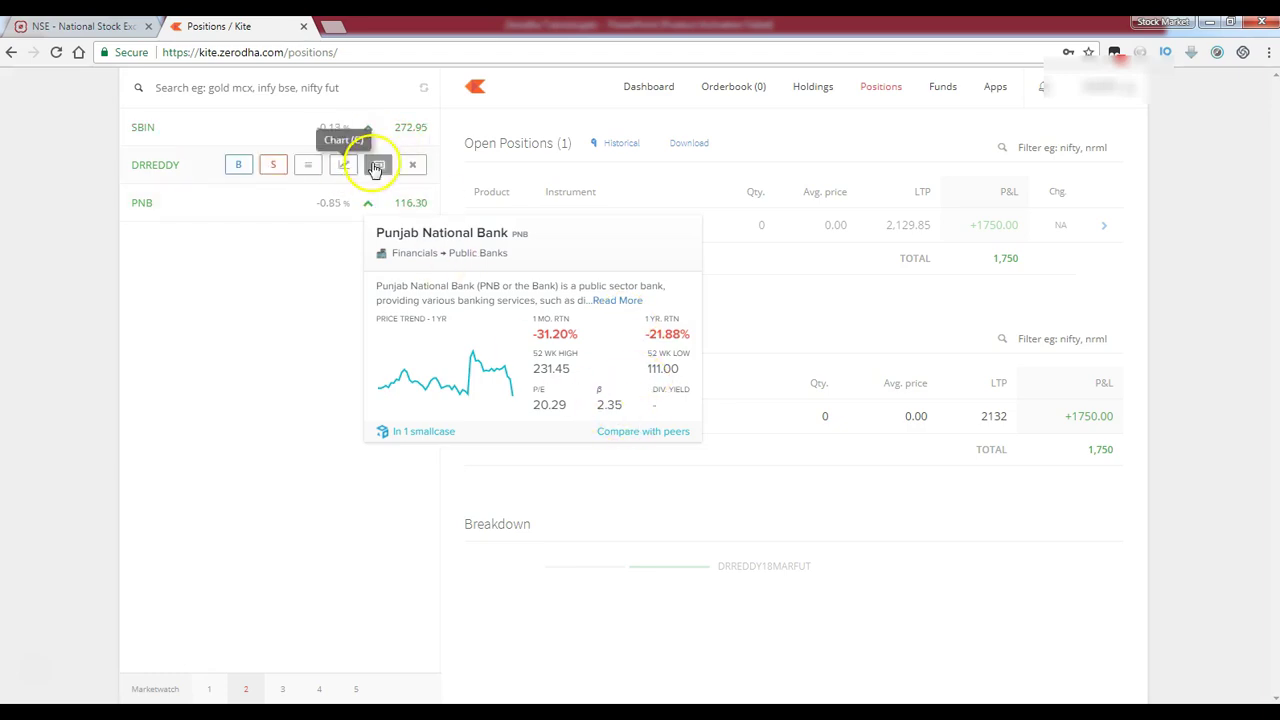
left_click(377, 166)
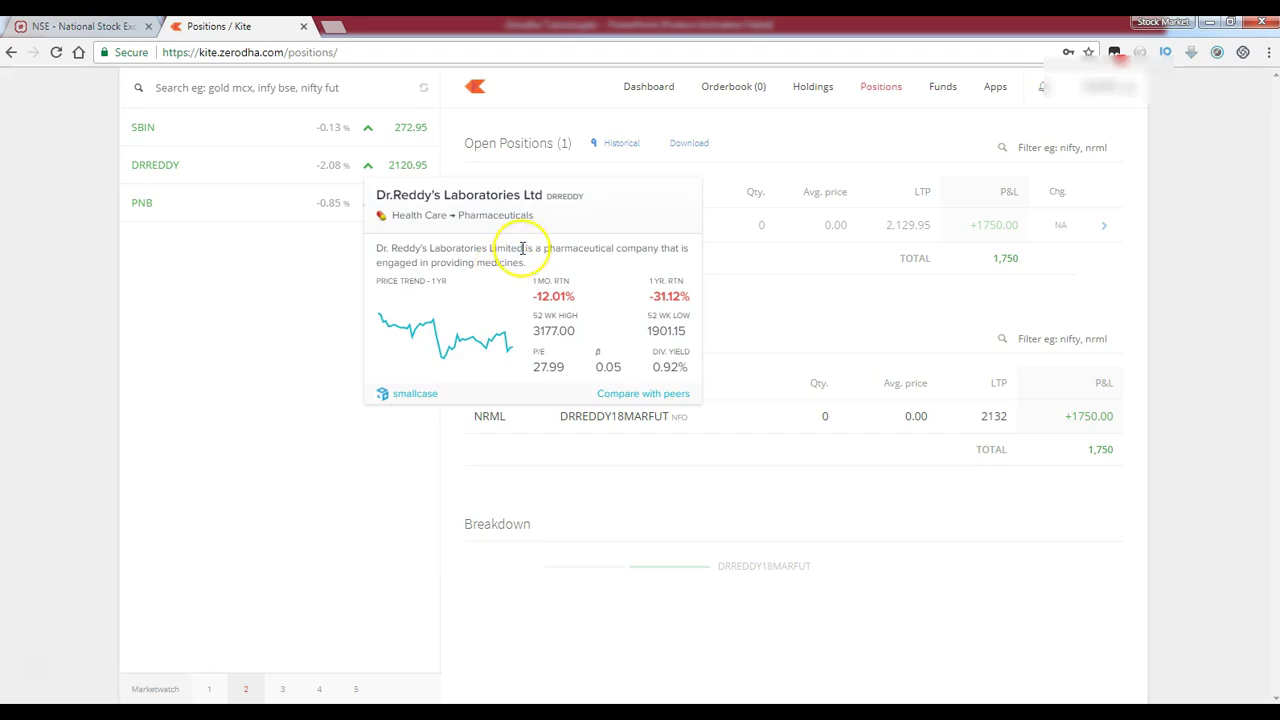
left_click_drag(541, 296, 606, 297)
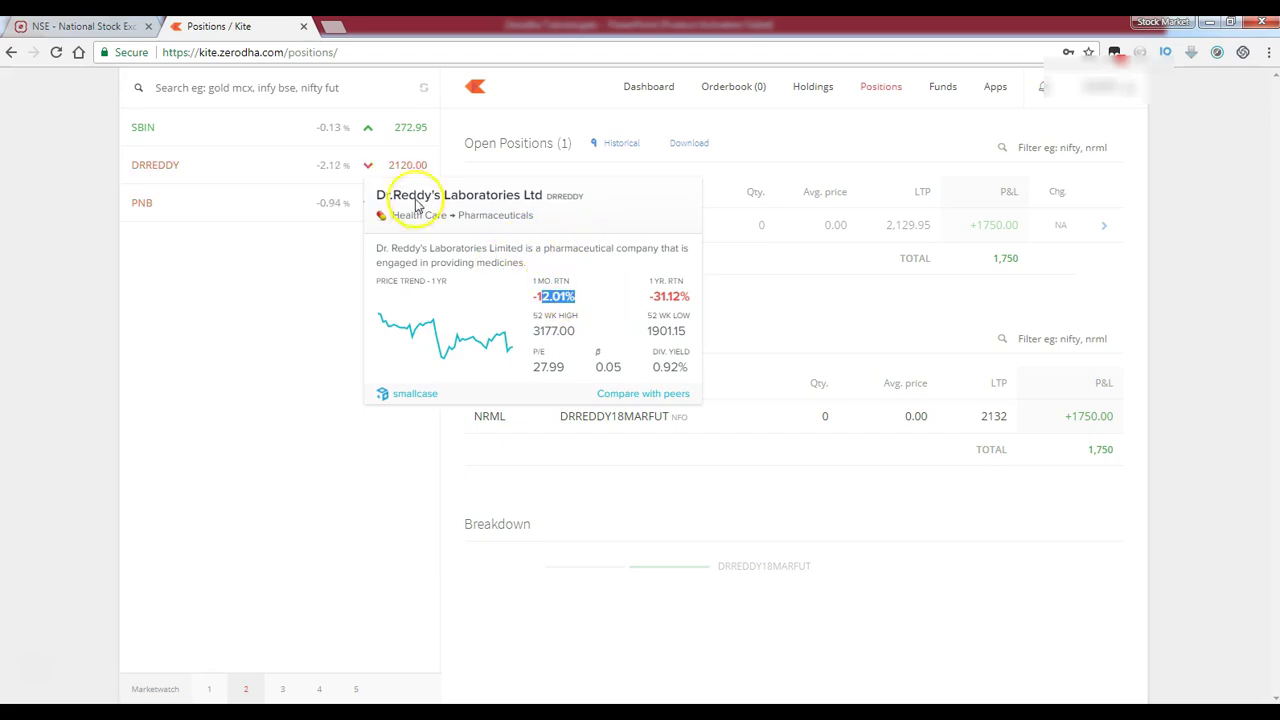
left_click(377, 165)
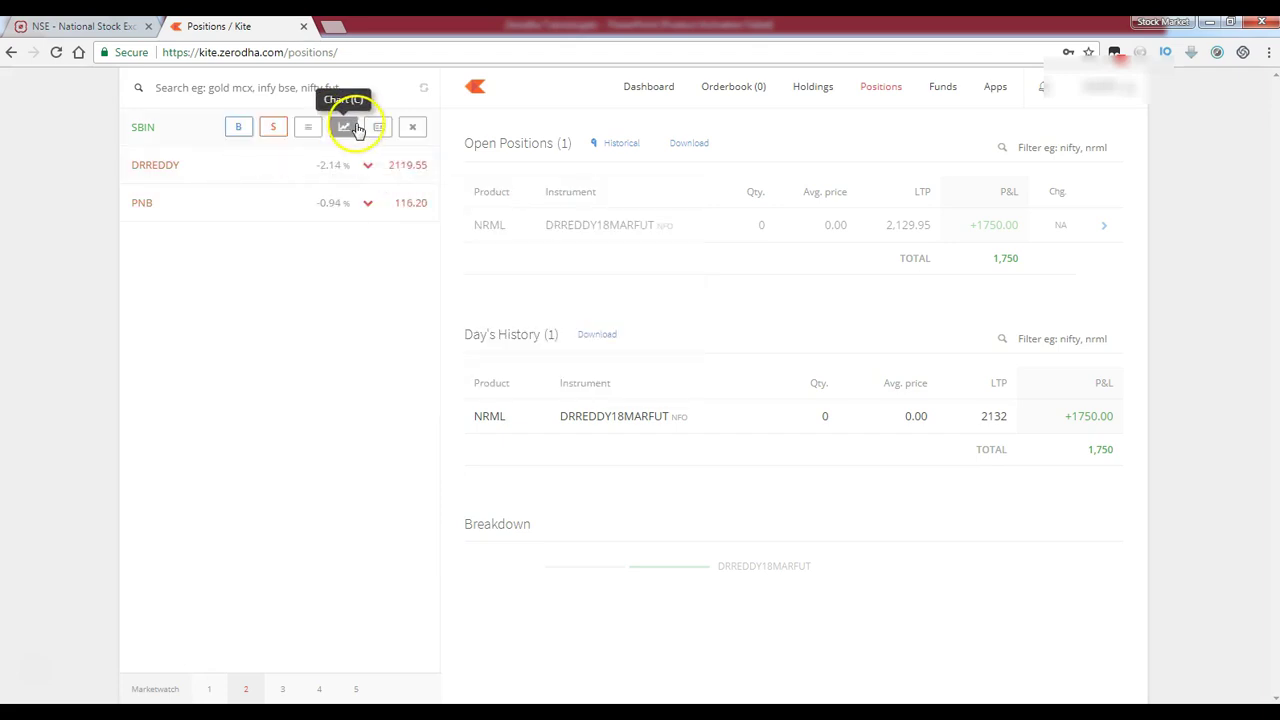
left_click(377, 127)
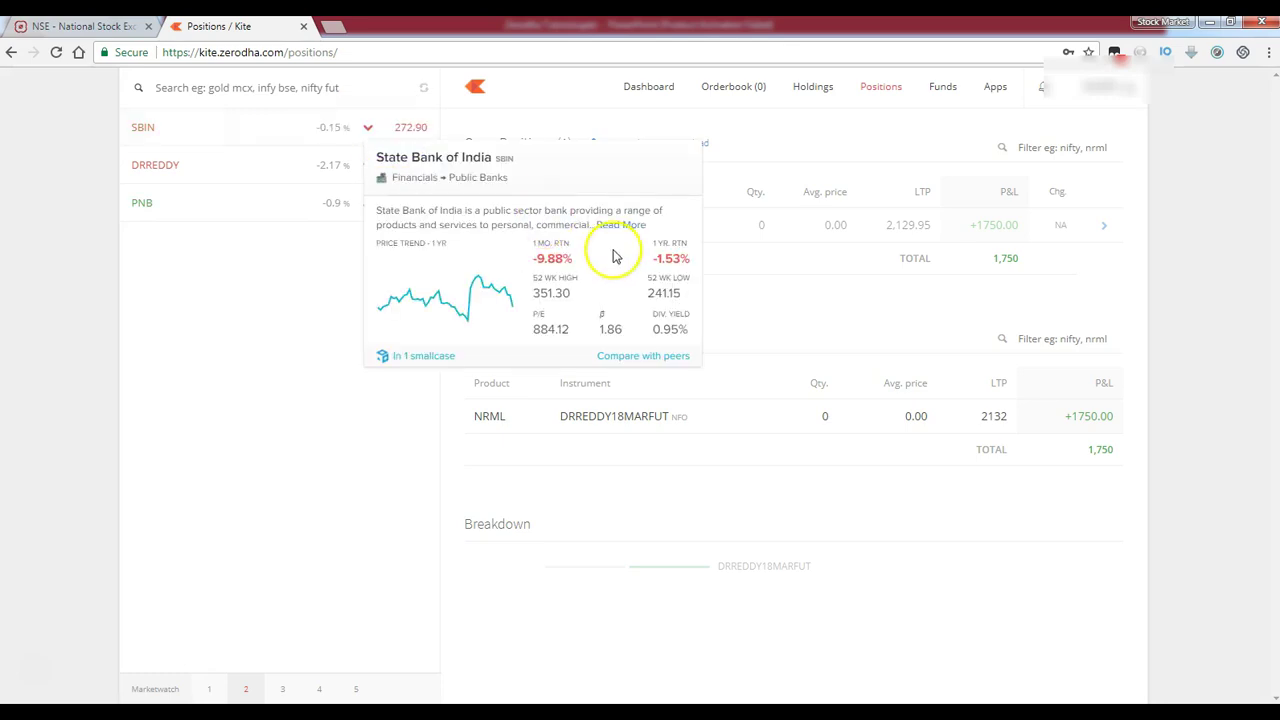
double_click(552, 258)
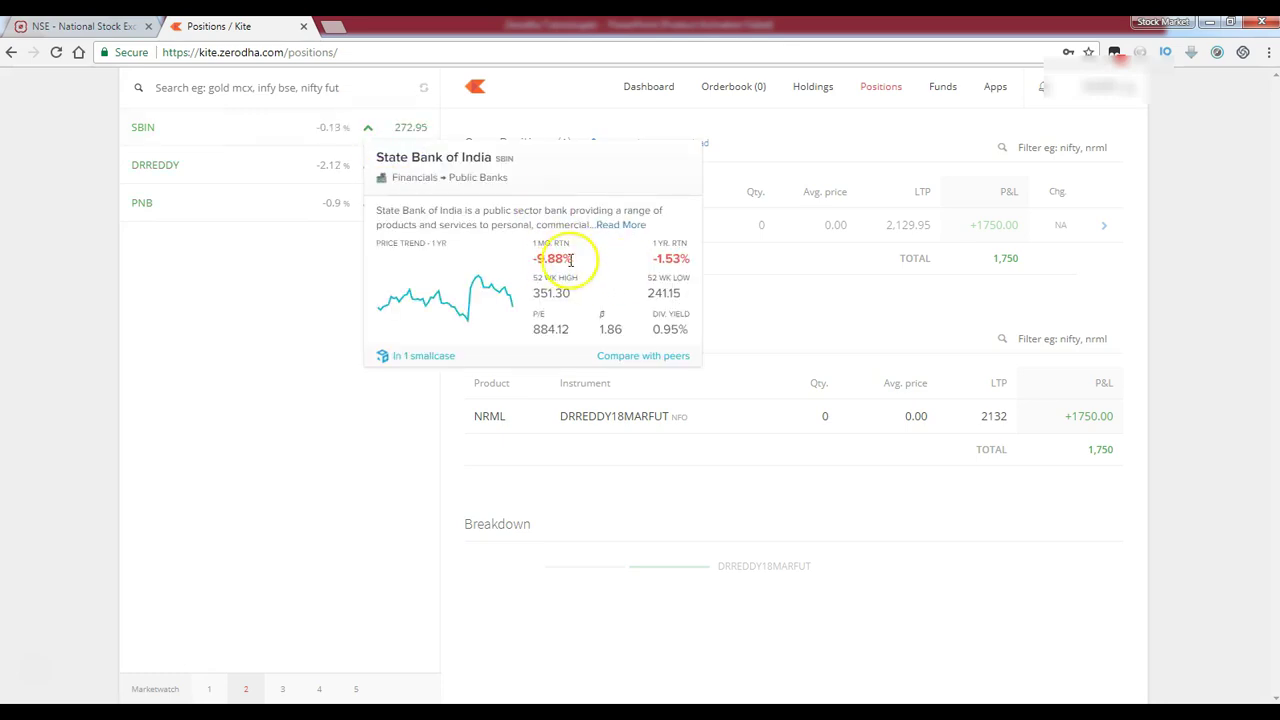
double_click(668, 258)
left_click(316, 355)
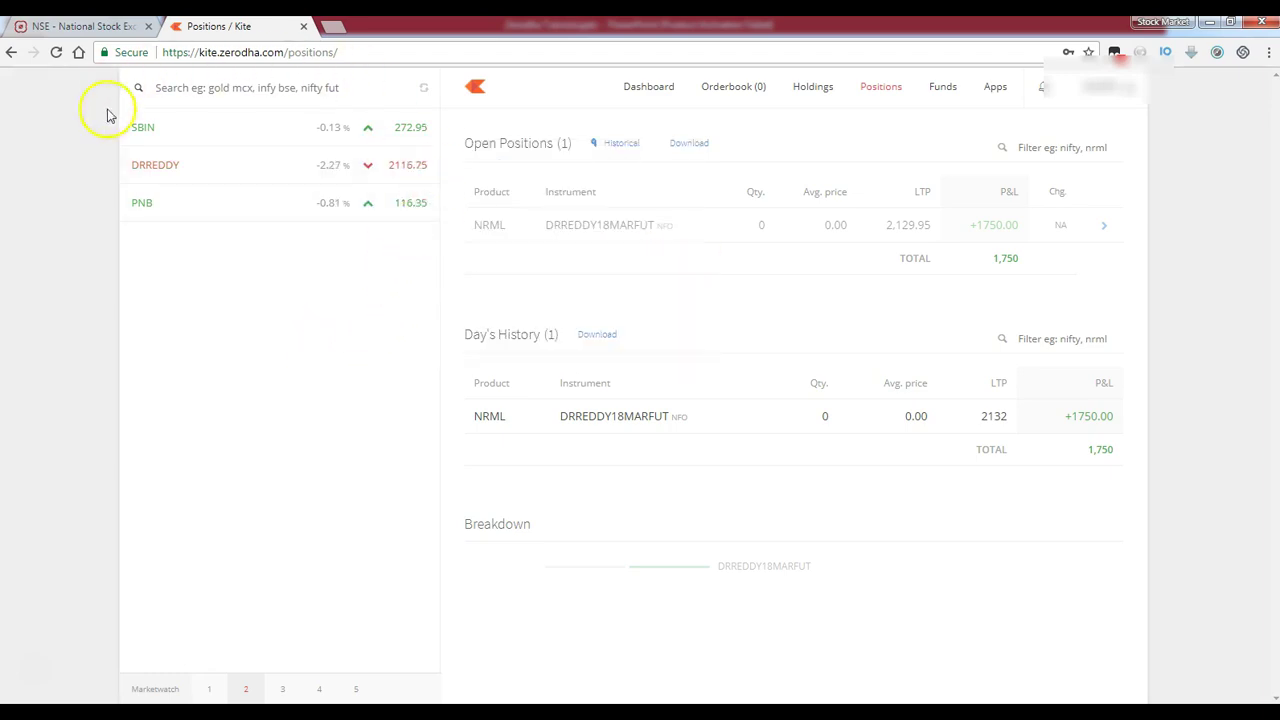
Delete PNB from the marketwatch, then search for PNB and add it back.
mouse_move(424, 141)
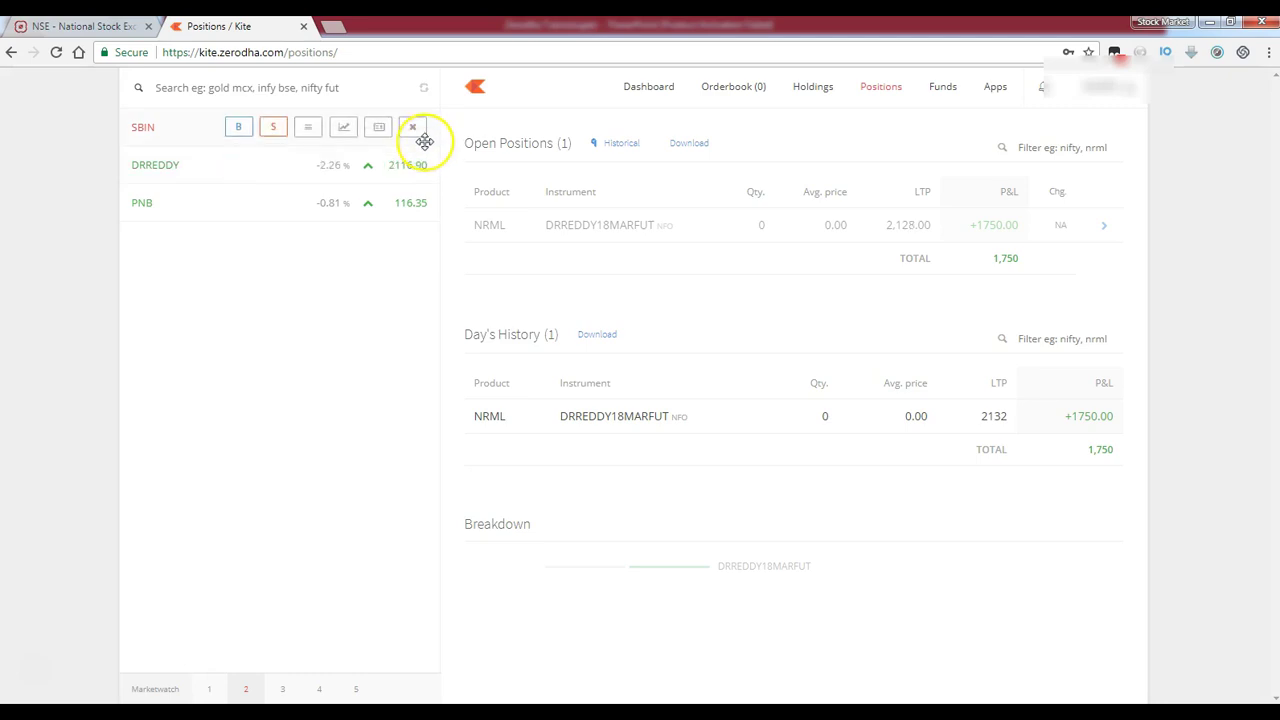
mouse_move(395, 203)
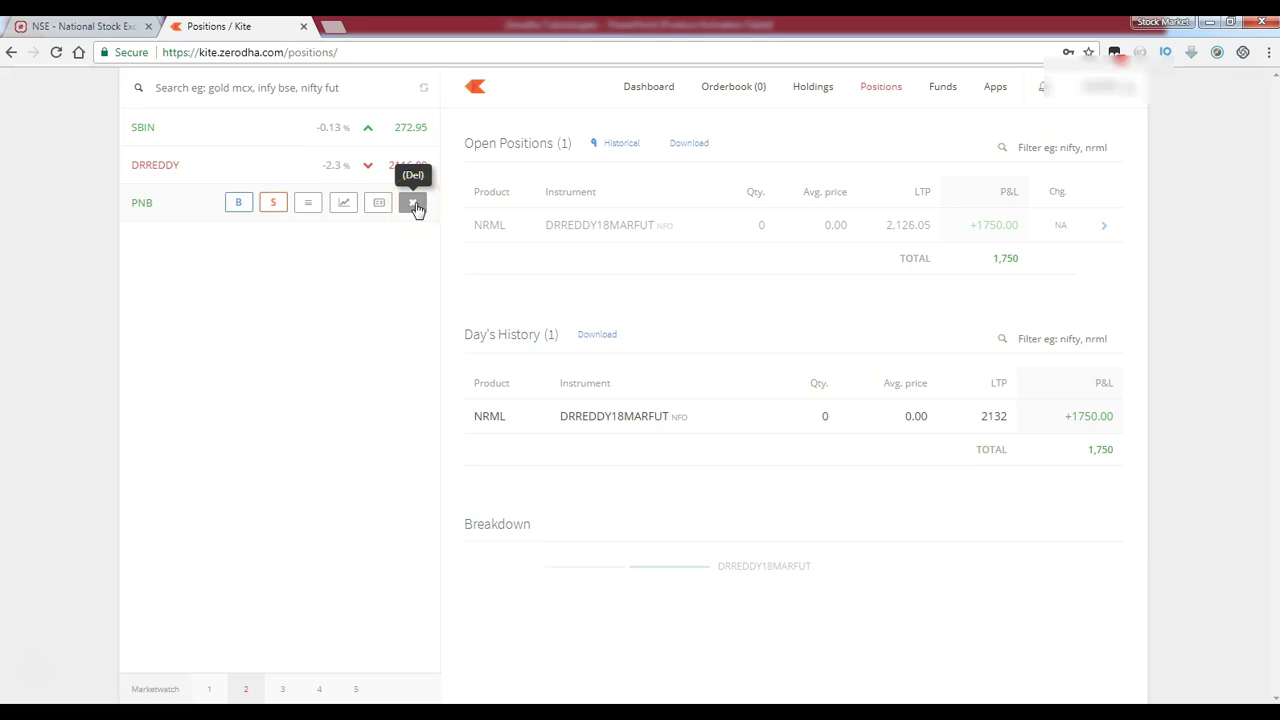
left_click(420, 204)
left_click(420, 205)
left_click(398, 168)
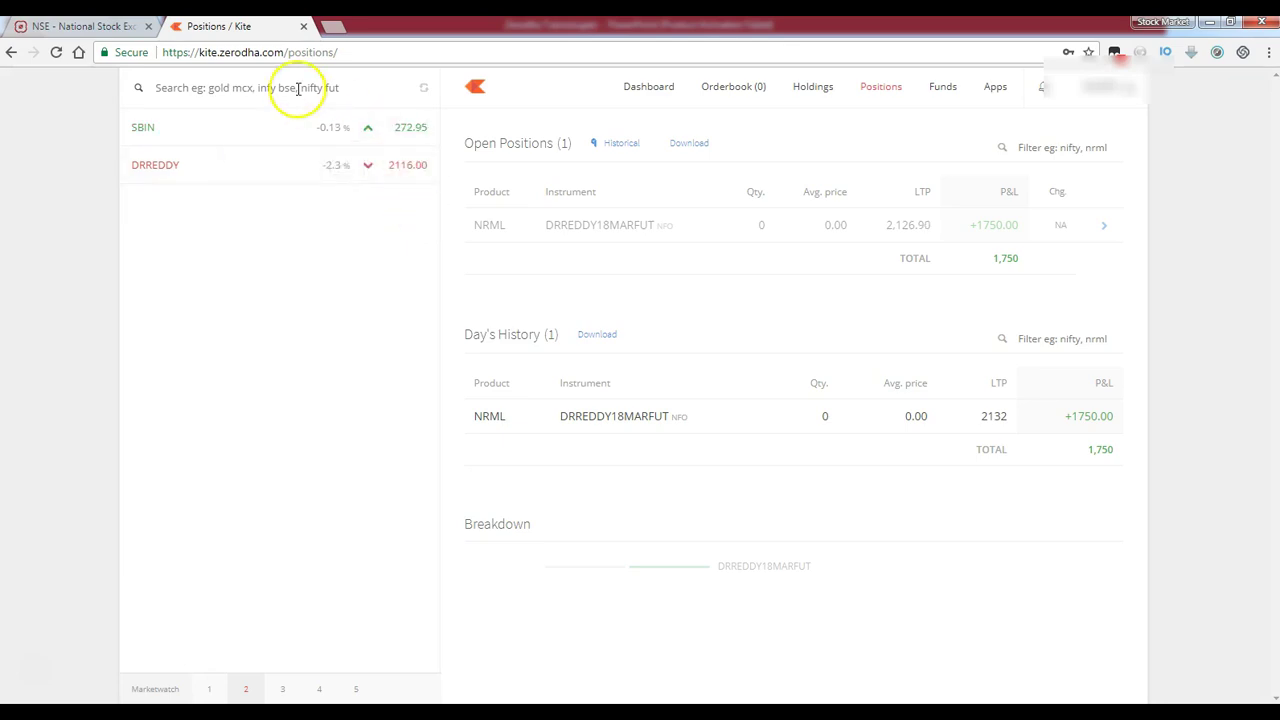
left_click(296, 88)
type("PB")
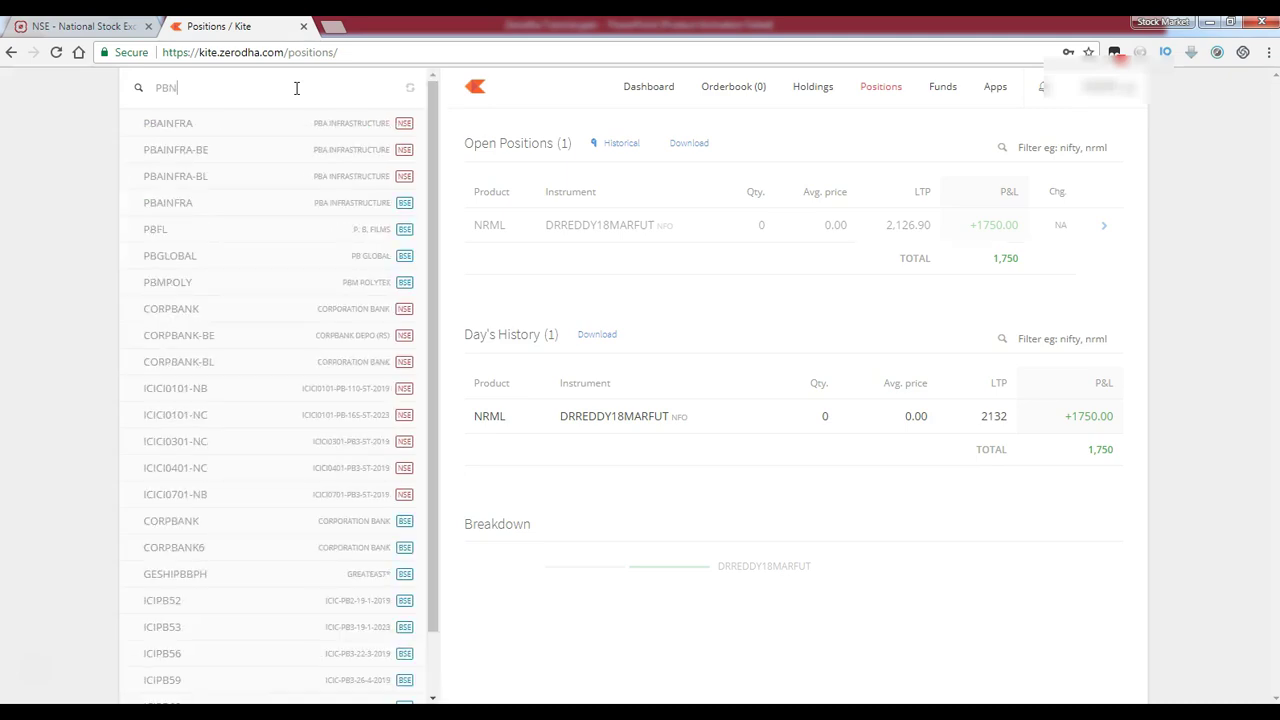
key("BackSpace")
type("NB")
mouse_move(394, 140)
left_click(329, 122)
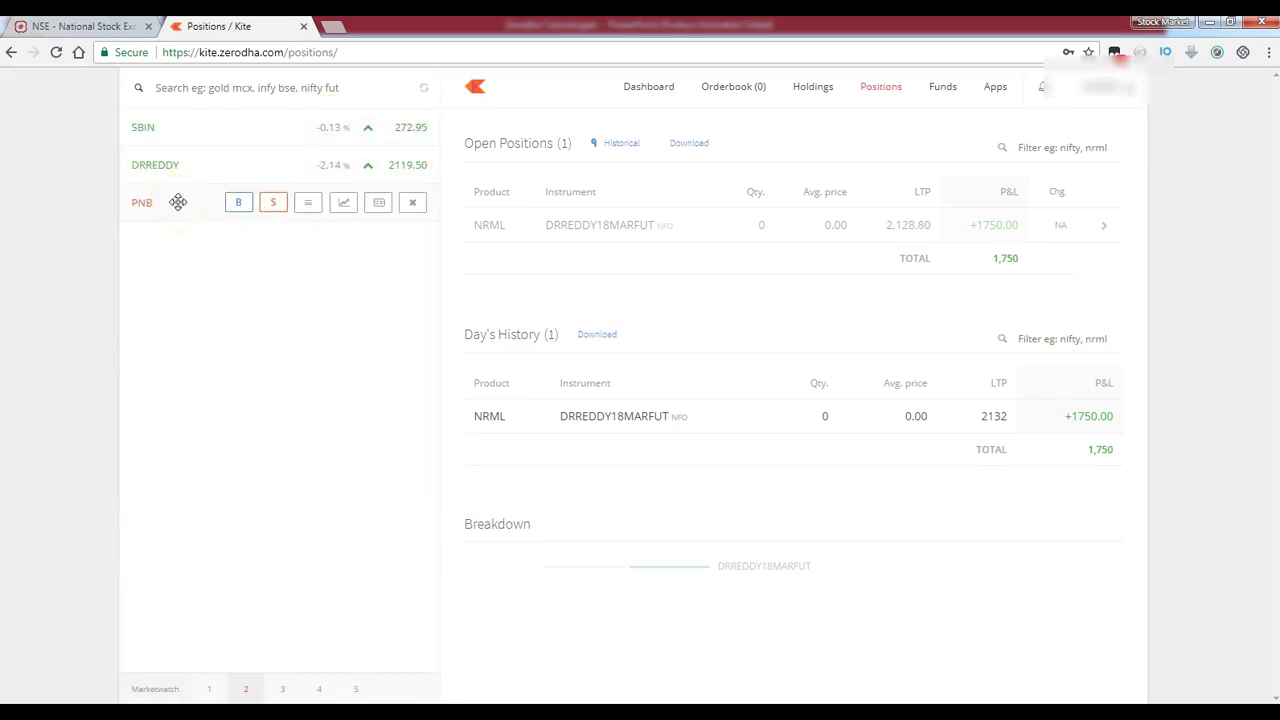
Search ICIC and JP and add ICICIBANK and JPASSOCIAT to the marketwatch.
left_click(211, 90)
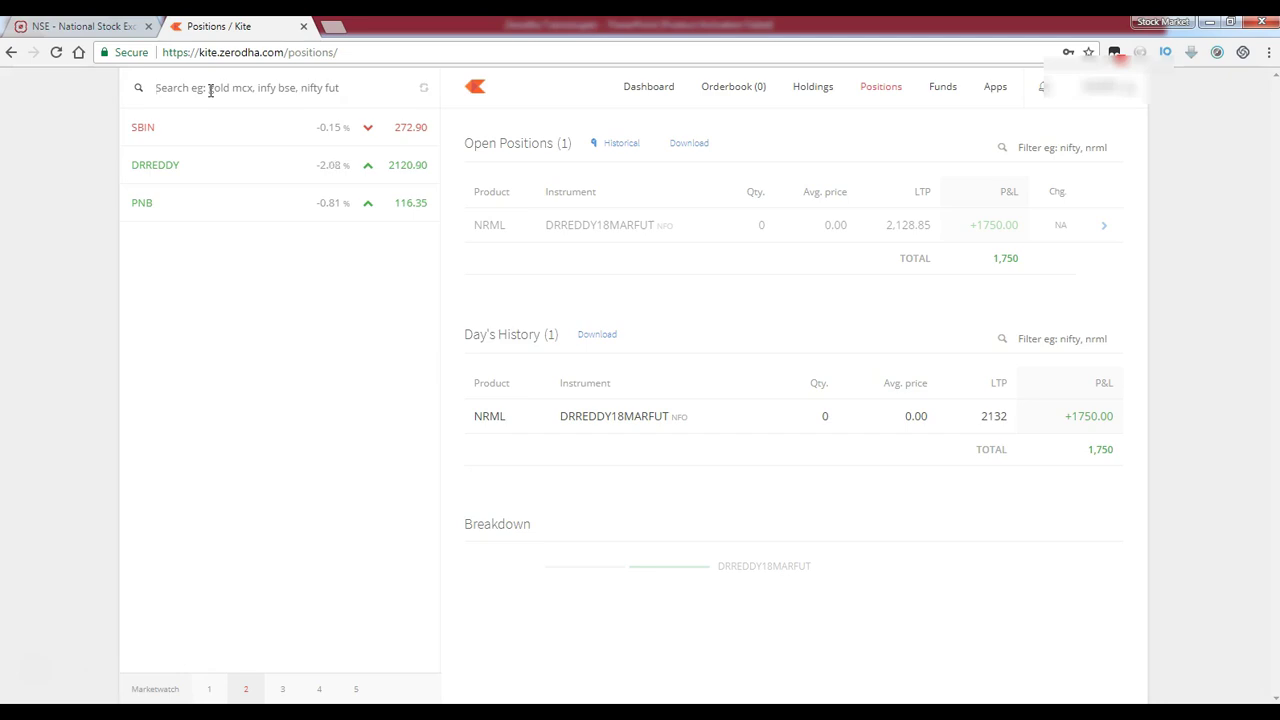
type("ICIC")
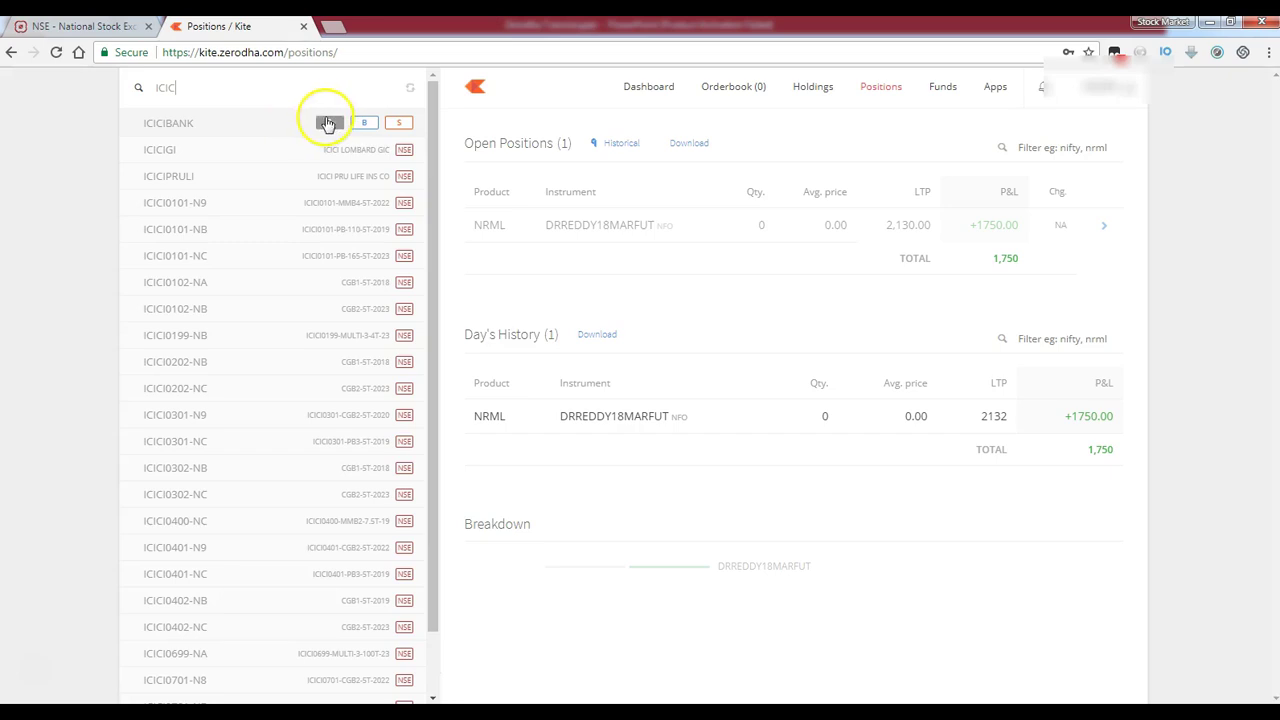
left_click(337, 124)
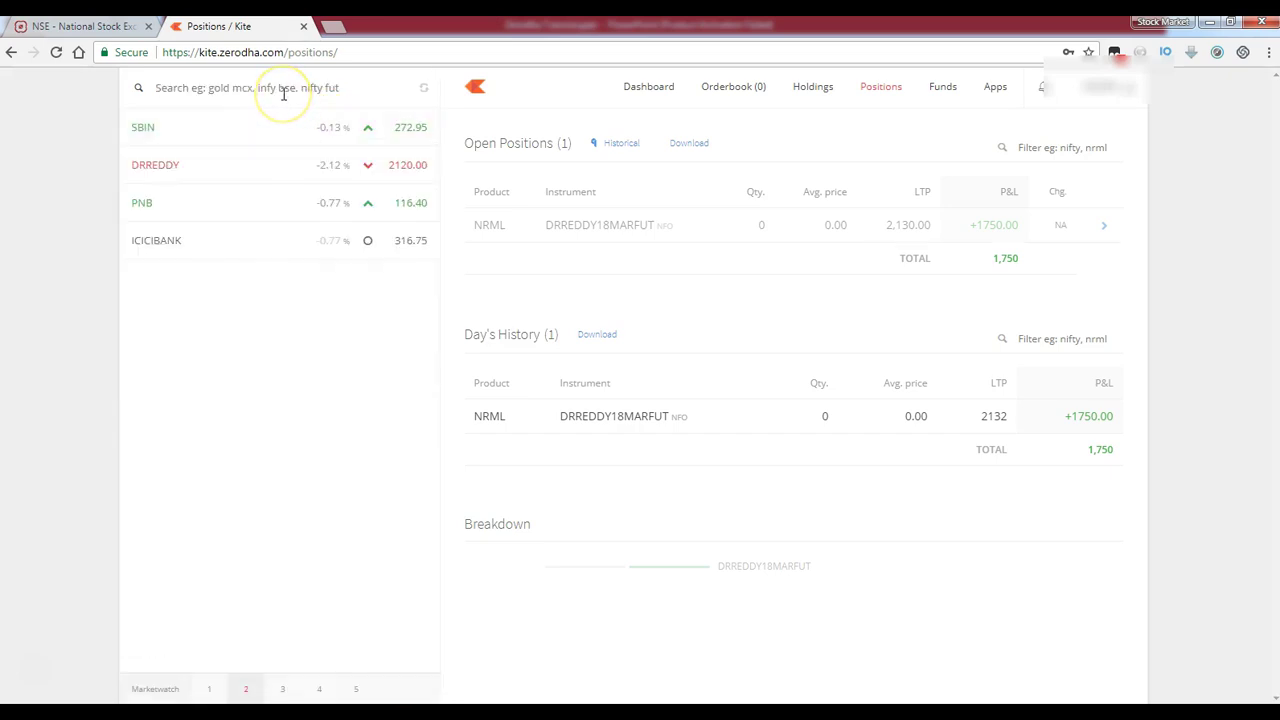
type("JP")
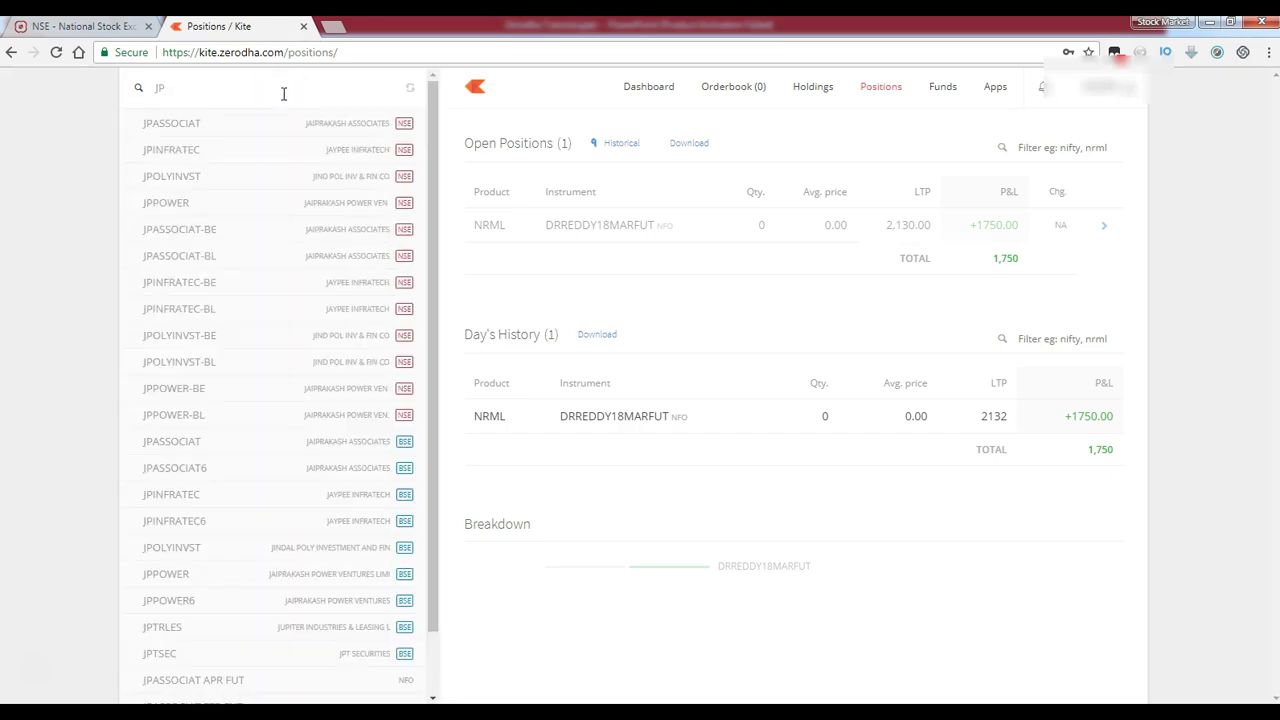
left_click(318, 128)
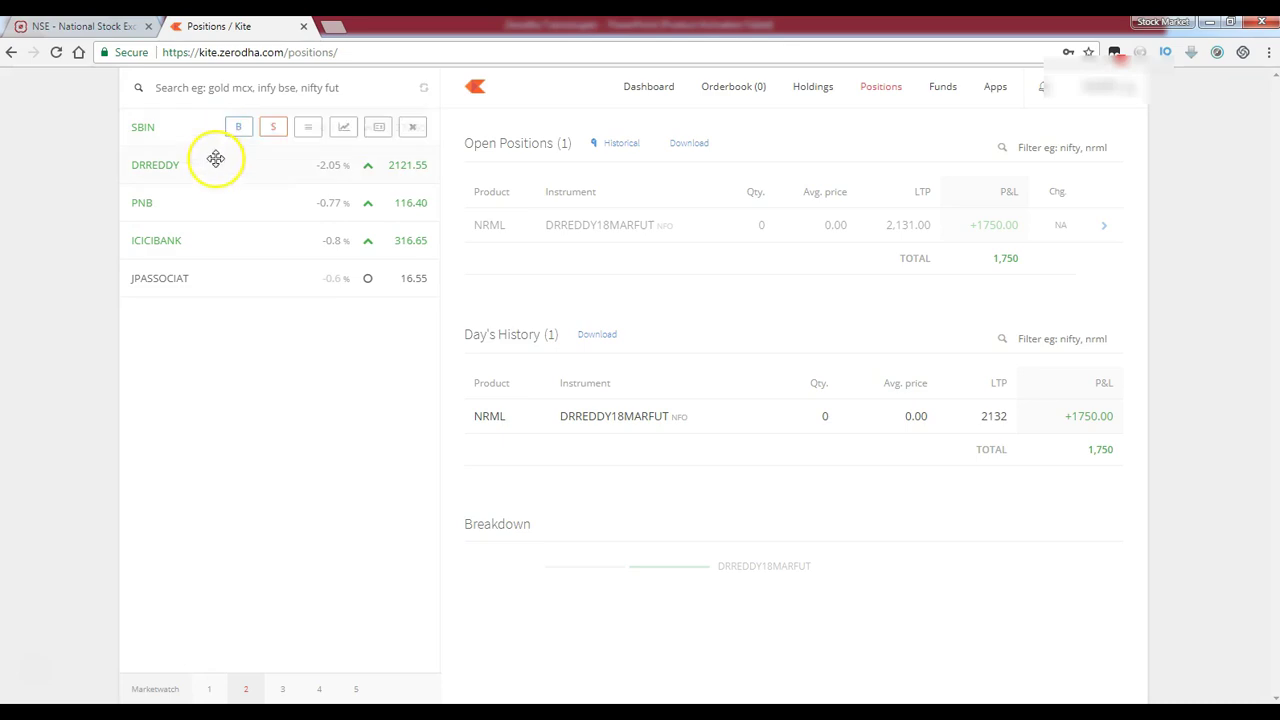
mouse_move(214, 251)
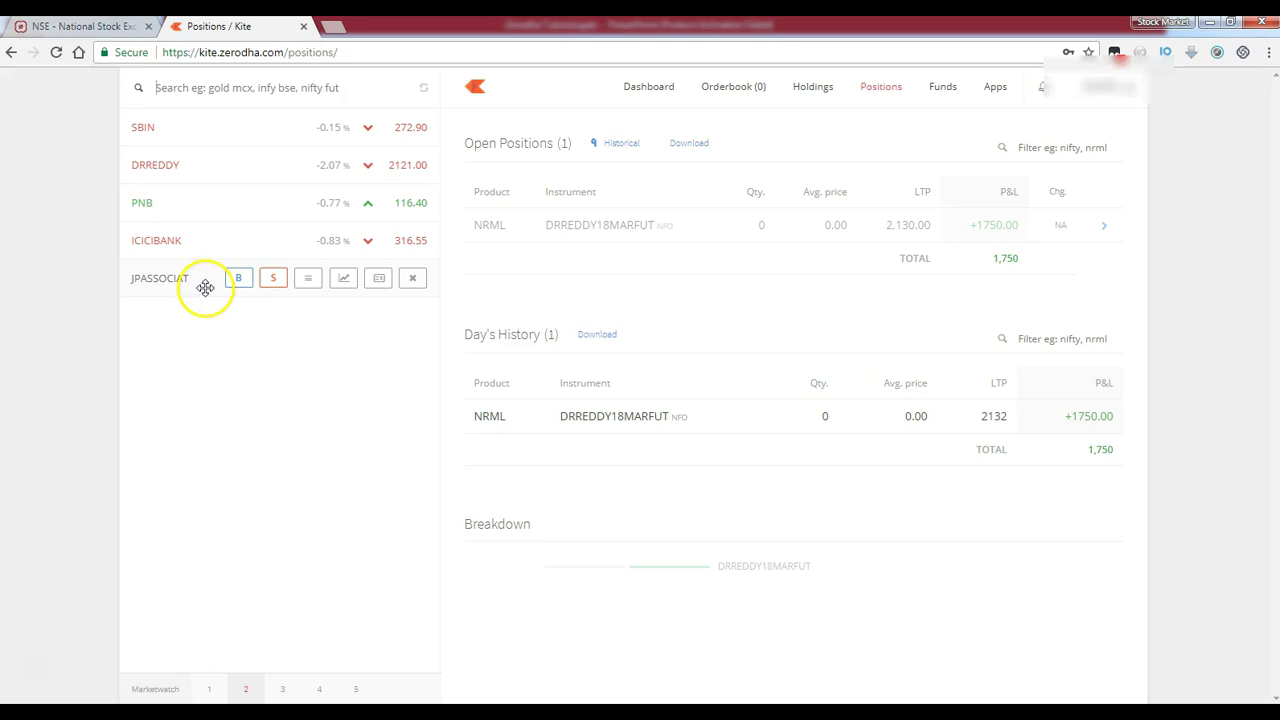
Drag the rows into the order ICICIBANK, SBIN, JPASSOCIAT, DRREDDY, PNB.
mouse_move(200, 280)
left_mouse_down()
mouse_move(200, 196)
mouse_move(190, 312)
left_mouse_up()
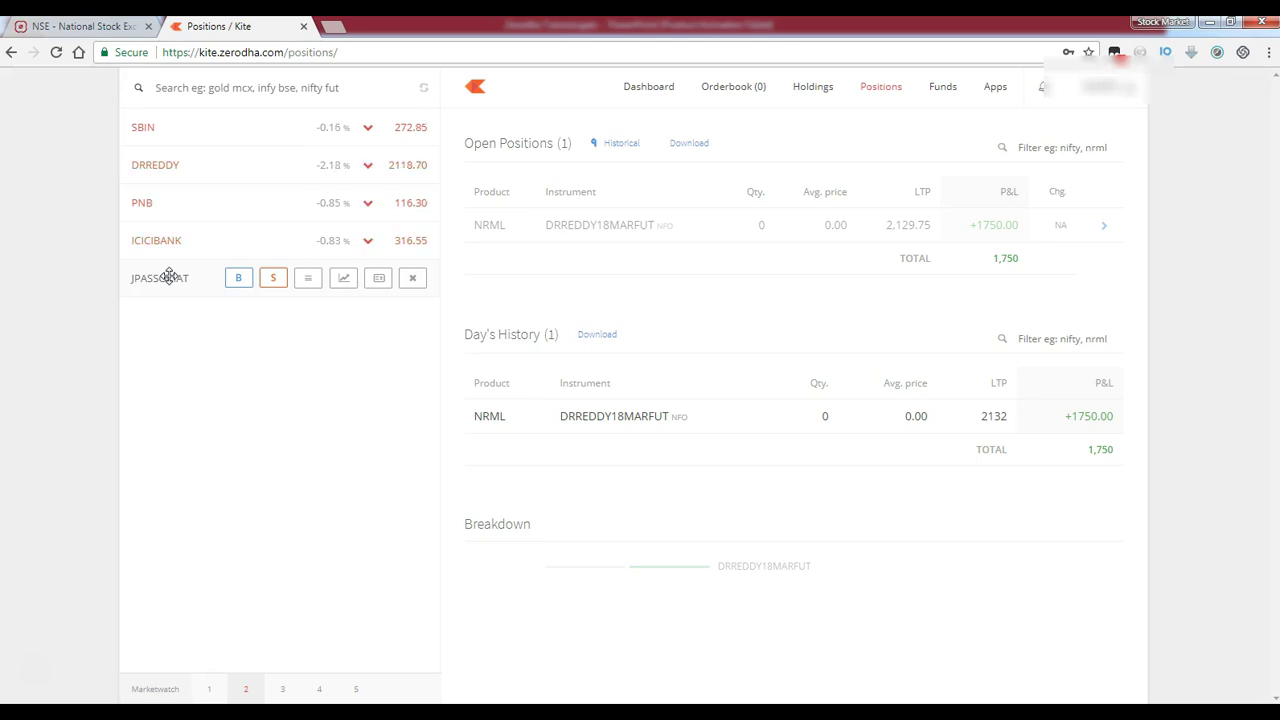
mouse_move(169, 277)
left_mouse_down()
mouse_move(185, 147)
mouse_move(170, 128)
left_mouse_up()
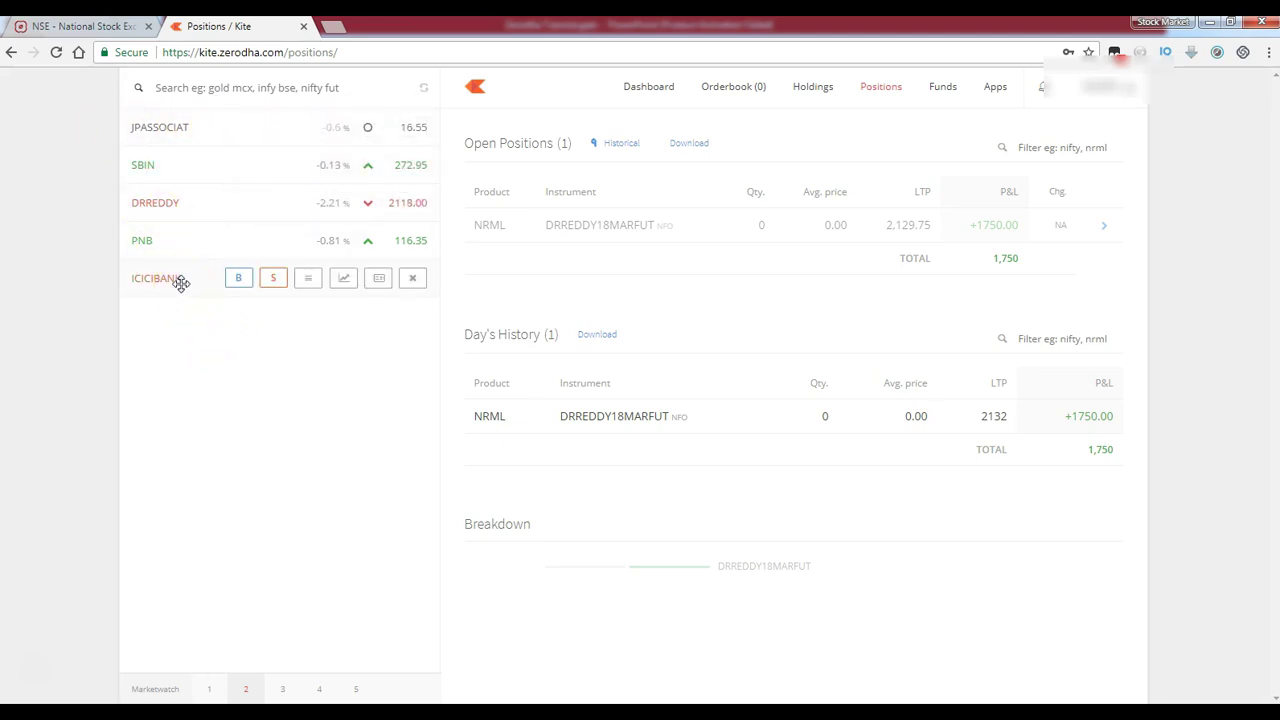
left_click_drag(180, 283, 177, 160)
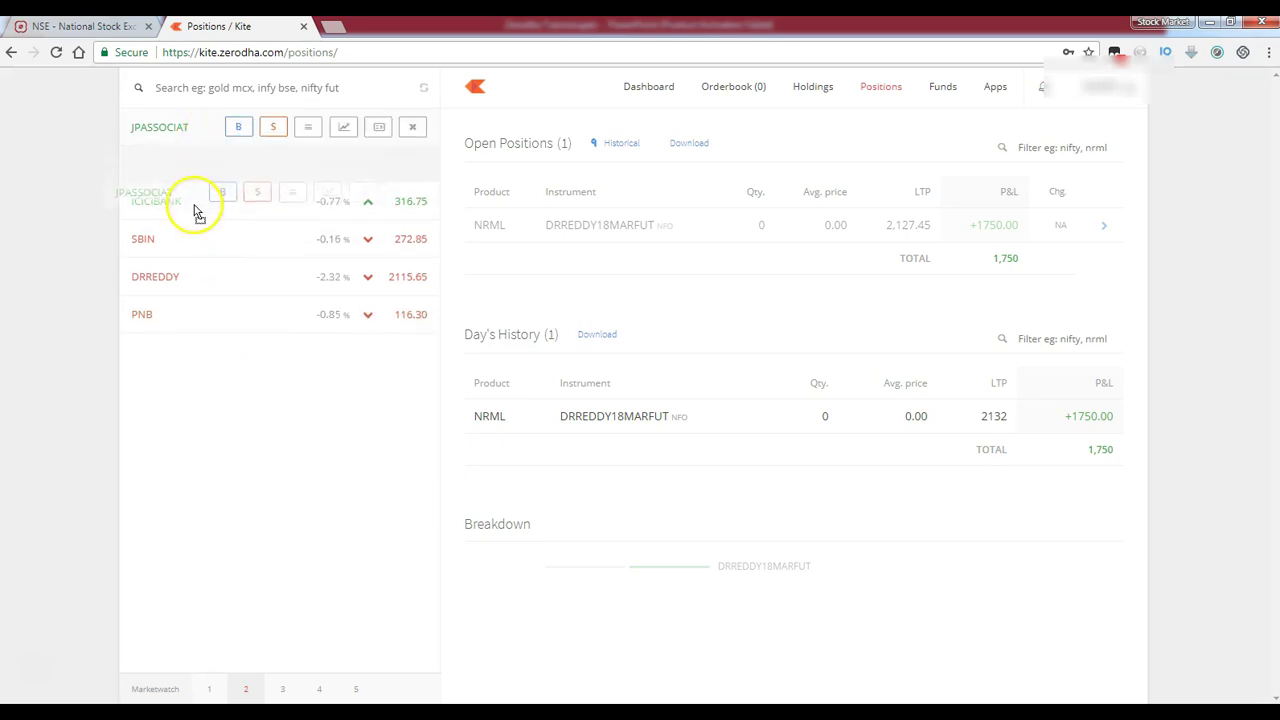
left_click_drag(209, 133, 206, 245)
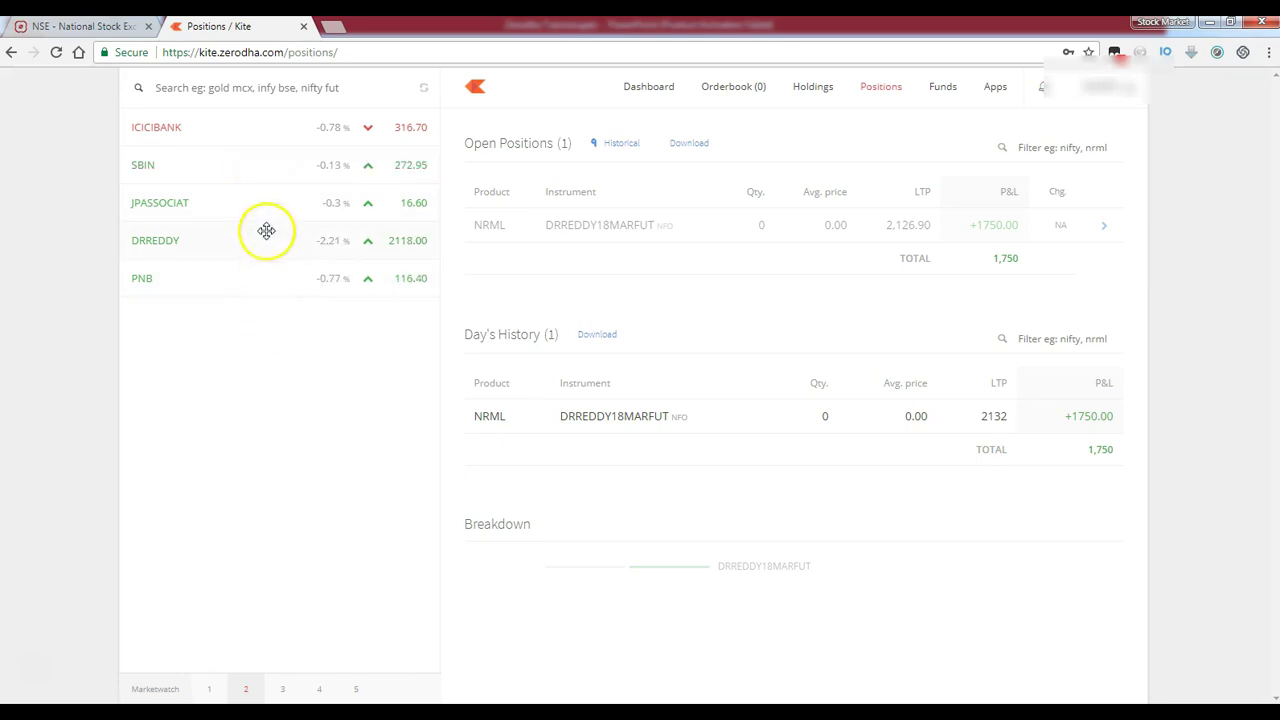
Delete PNB, DRREDDY, JPASSOCIAT and ICICIBANK from the marketwatch, leaving only SBIN.
mouse_move(380, 271)
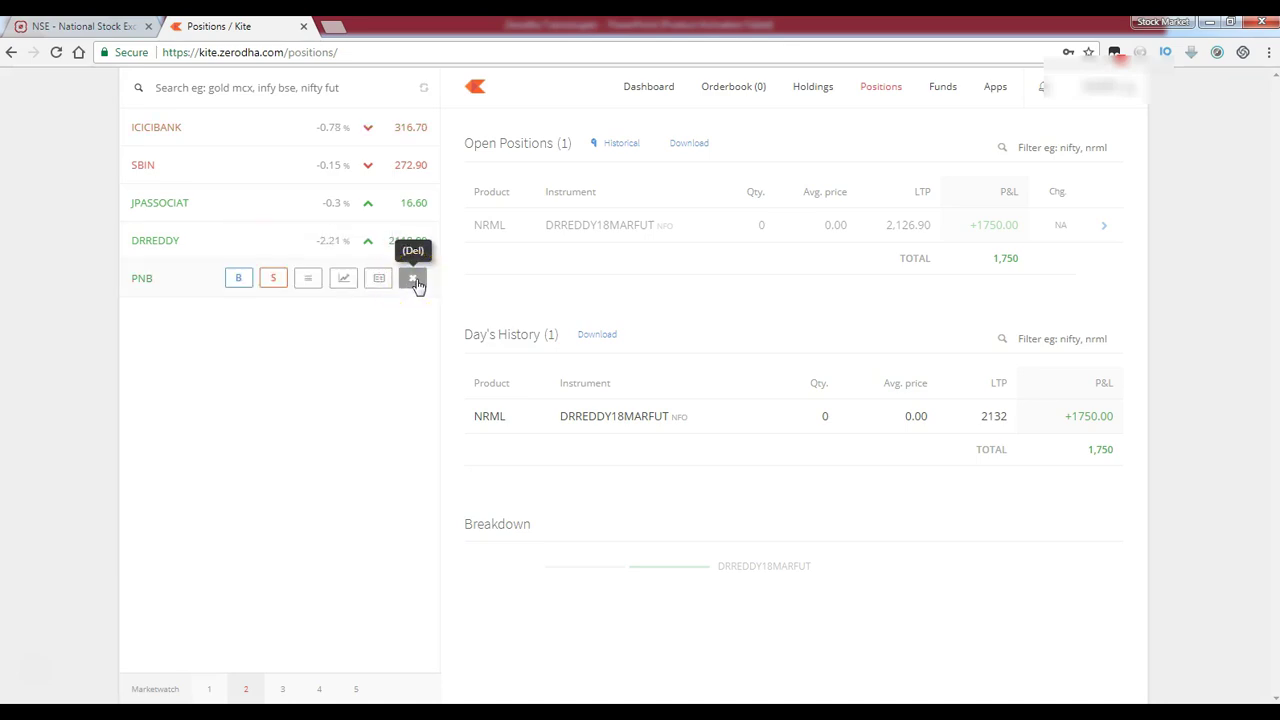
left_click(414, 280)
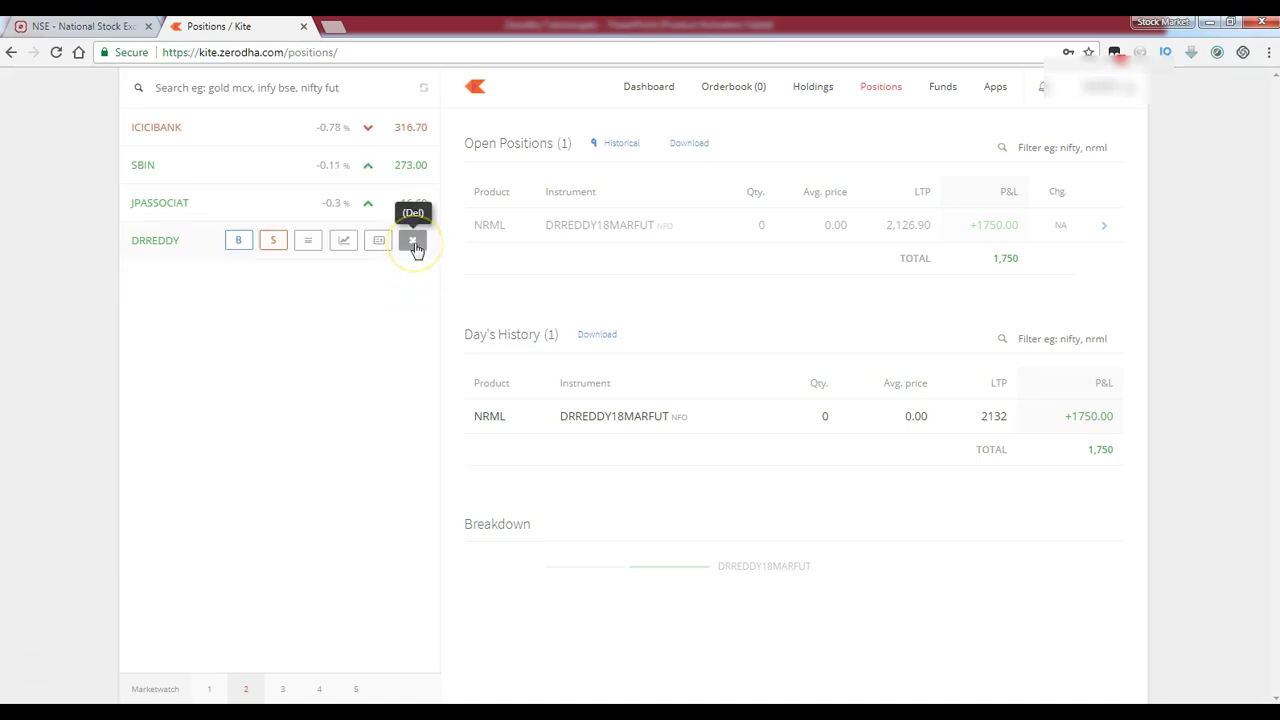
left_click(414, 243)
mouse_move(415, 205)
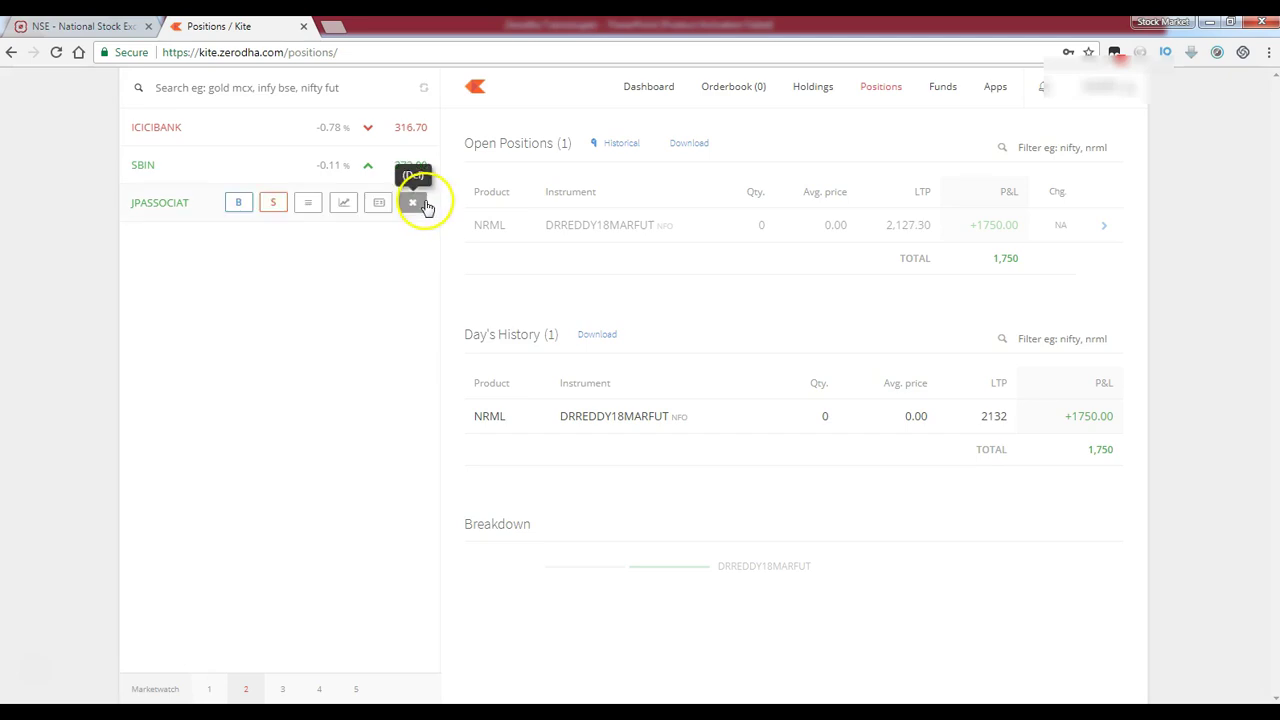
left_click(415, 205)
mouse_move(415, 169)
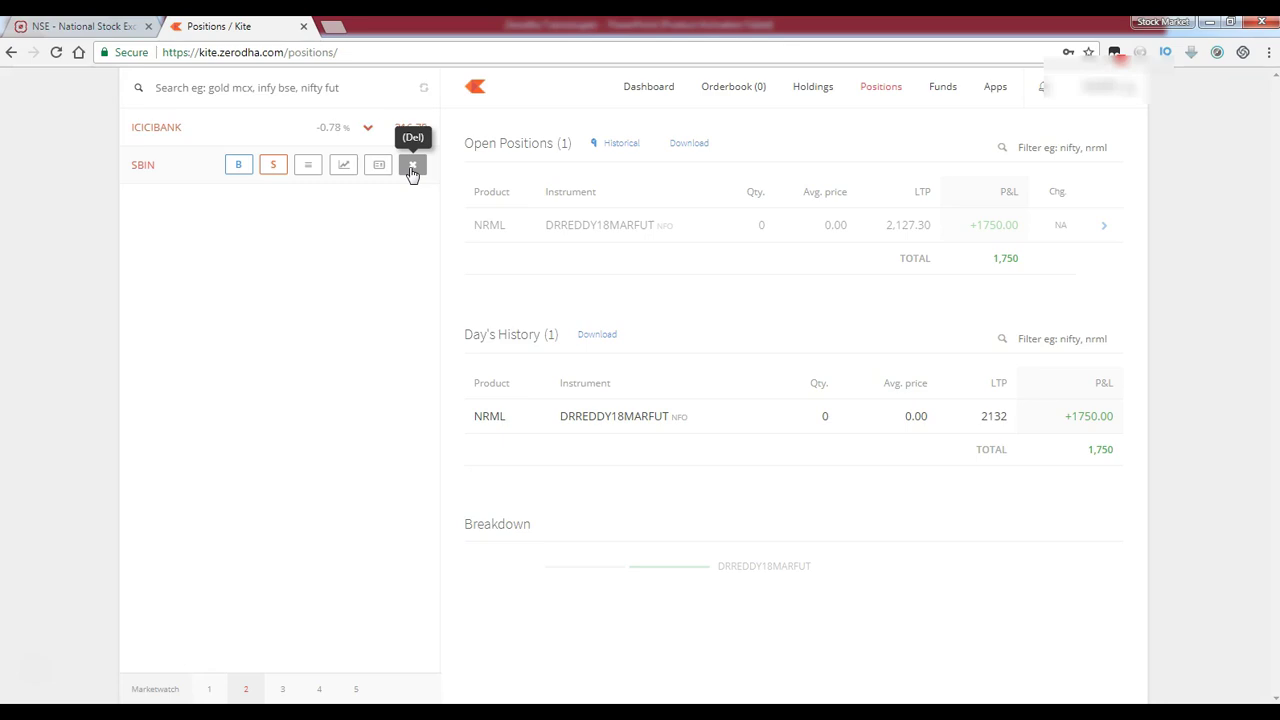
left_click(415, 129)
left_click(415, 129)
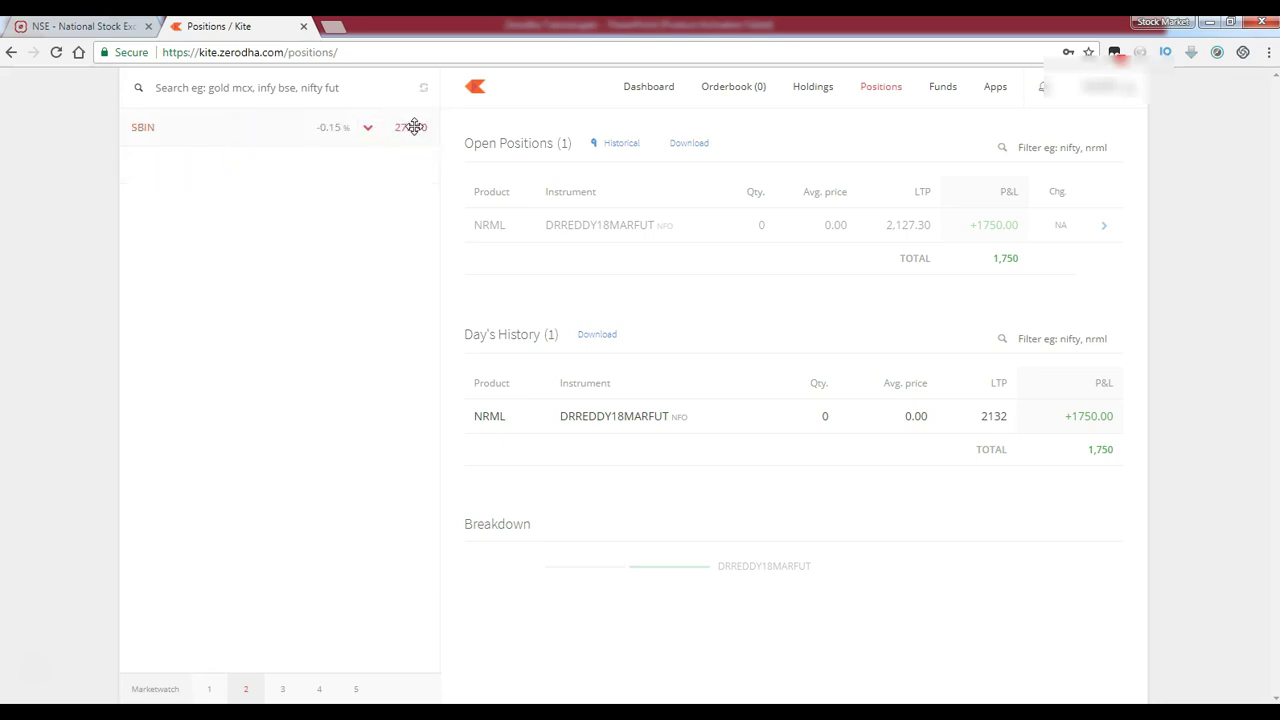
left_click(273, 92)
Search and add the SBIN FEB FUT and SBIN MAR FUT futures contracts.
type("SBIN F")
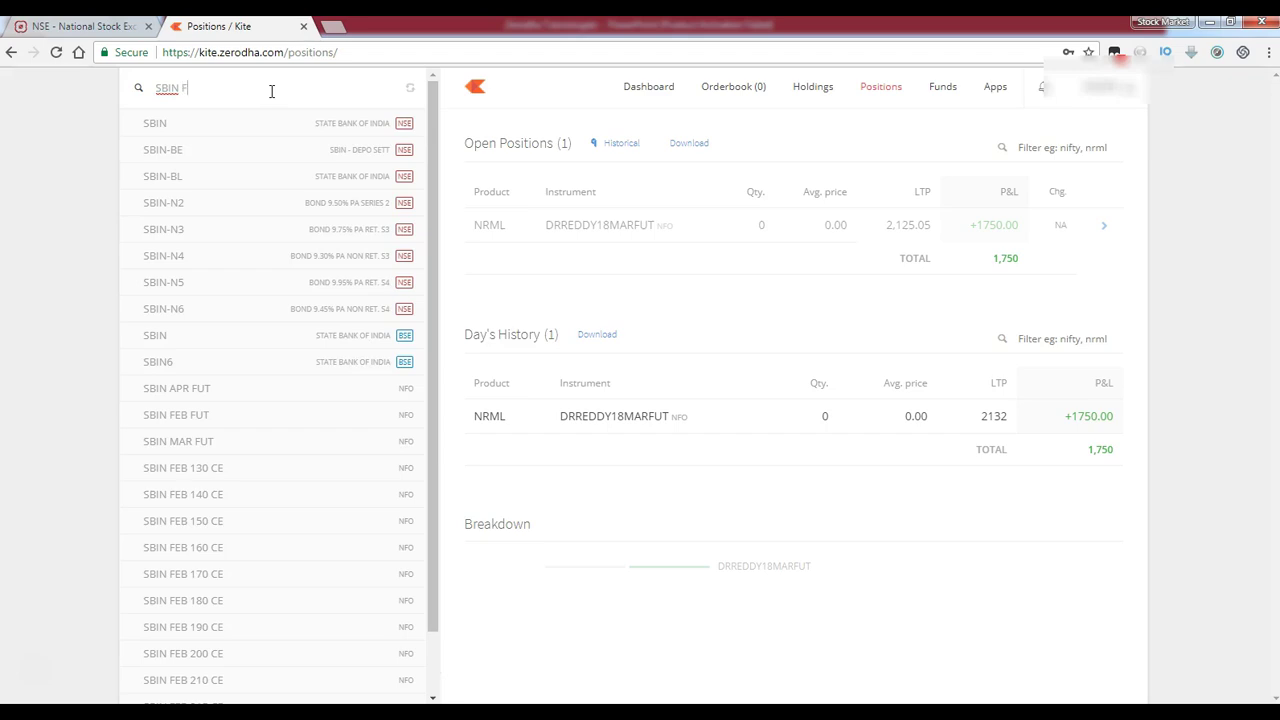
type("EB F")
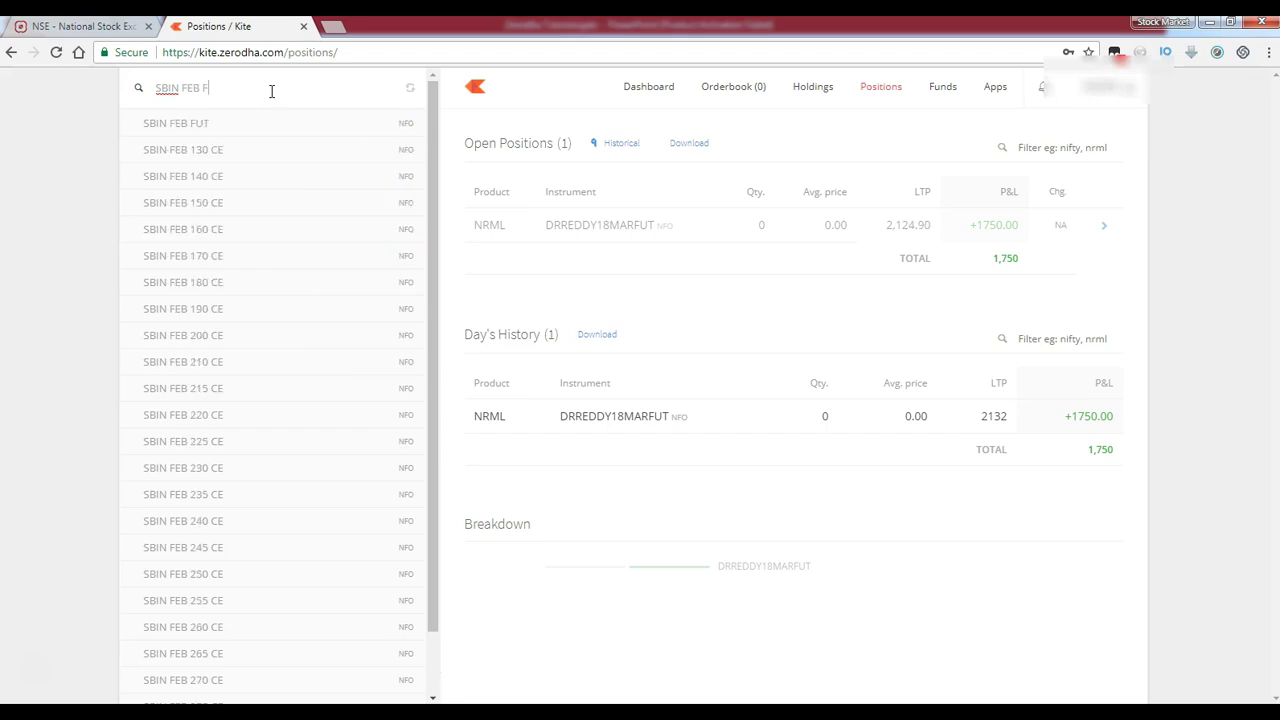
type("UT")
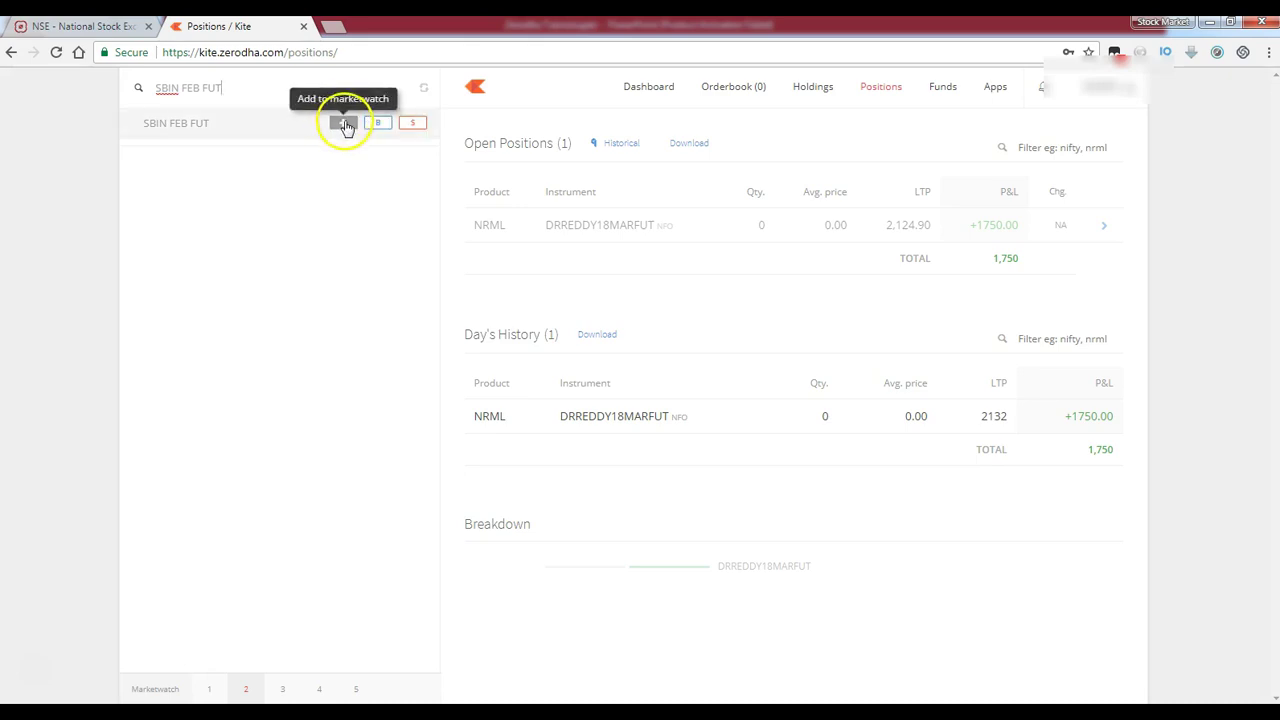
left_click(341, 123)
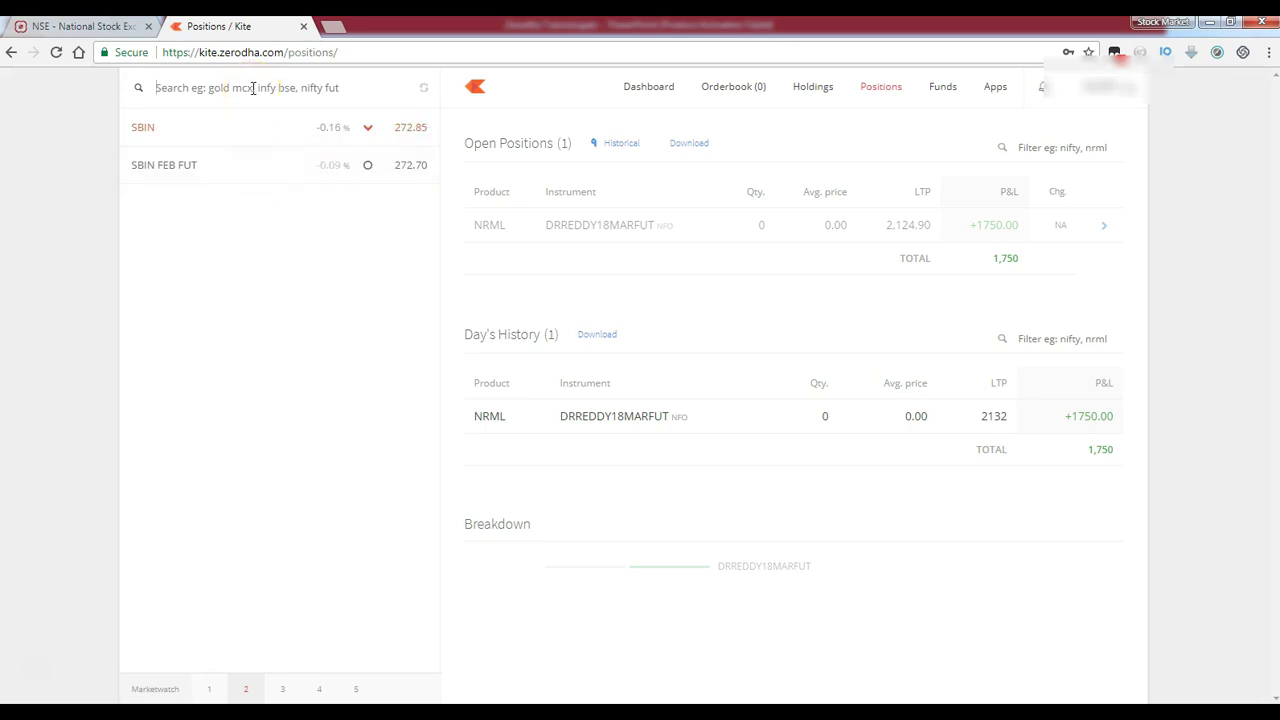
left_click(253, 88)
type("SBIN ")
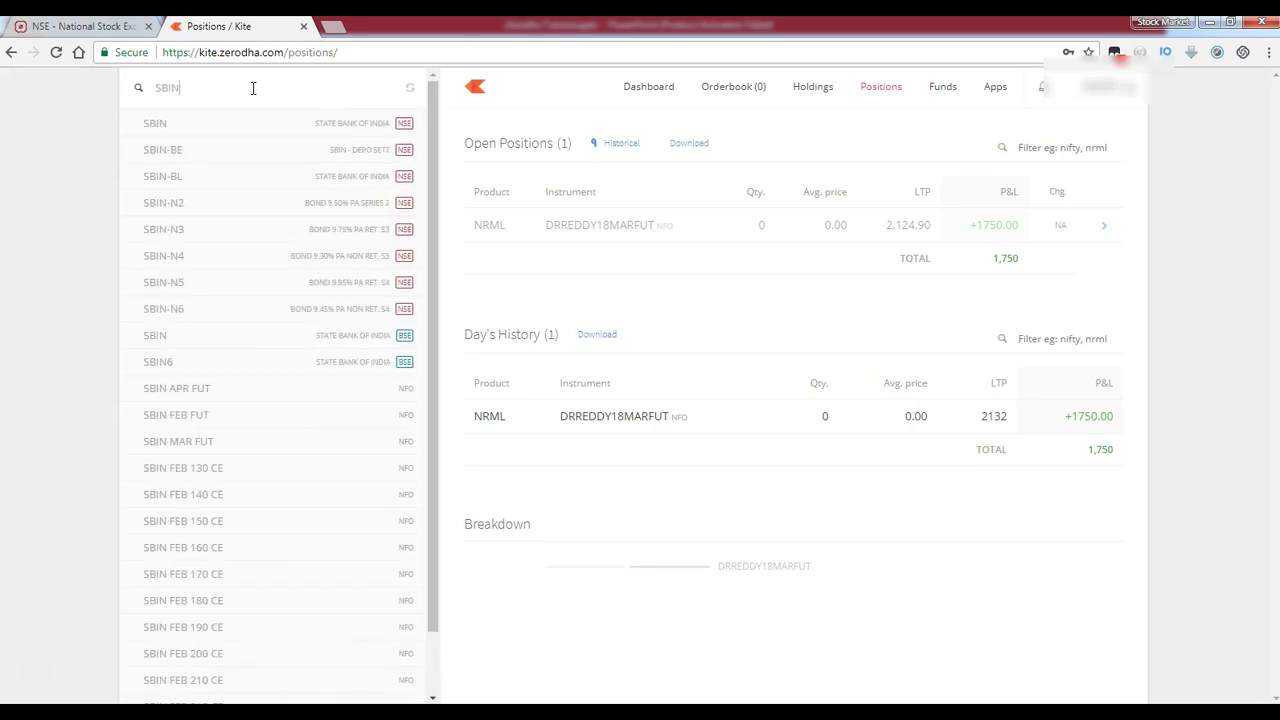
type("MAR ")
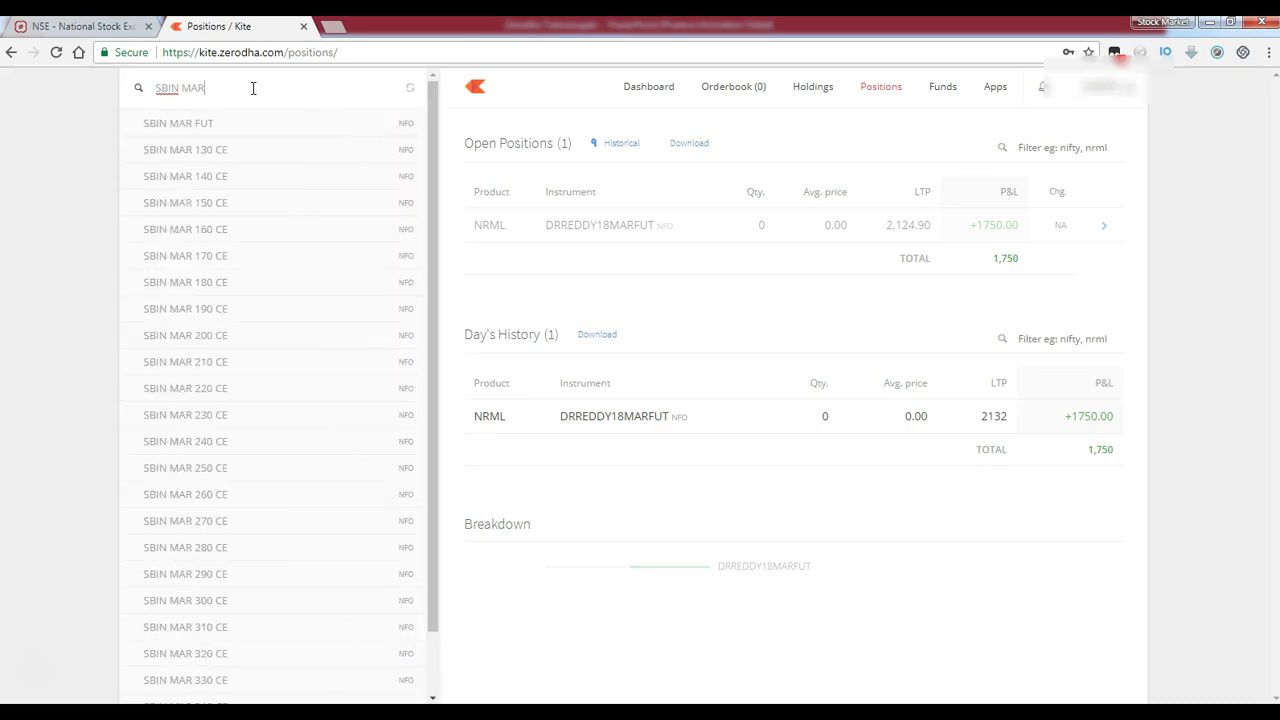
type("FUT")
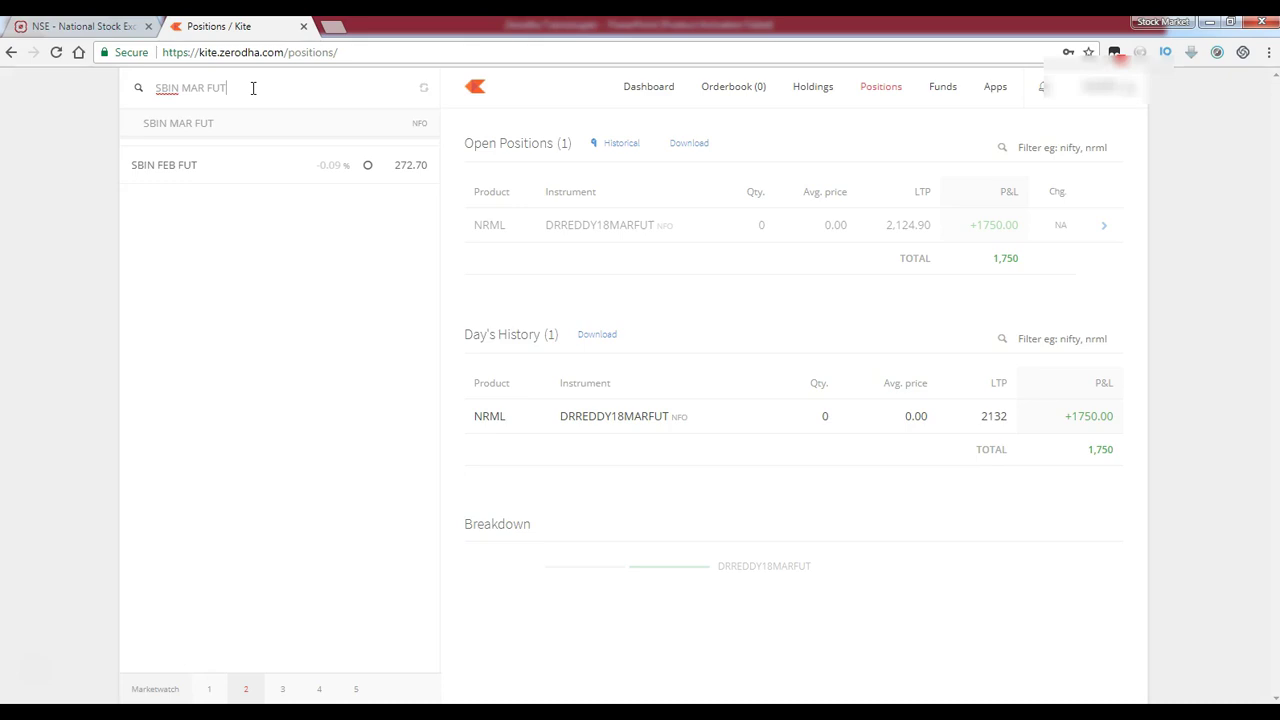
left_click(340, 124)
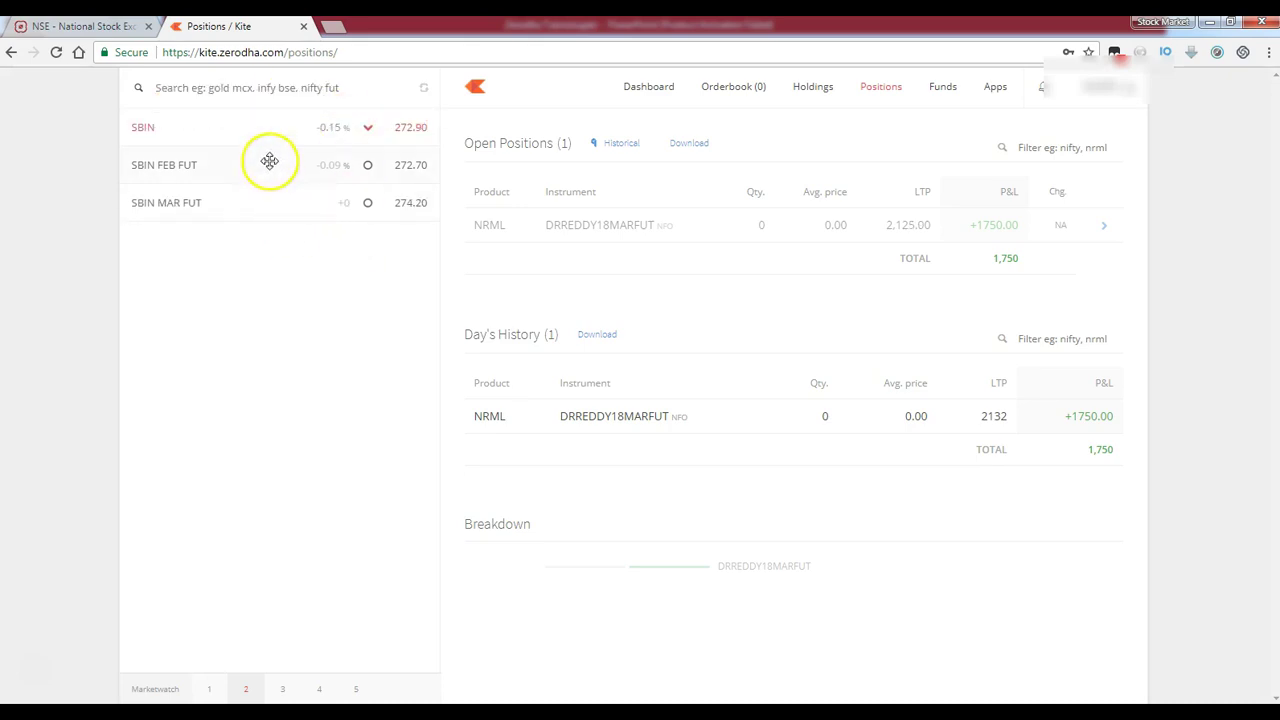
View SBIN FEB FUT's market depth, price chart and State Bank of India overview.
mouse_move(273, 168)
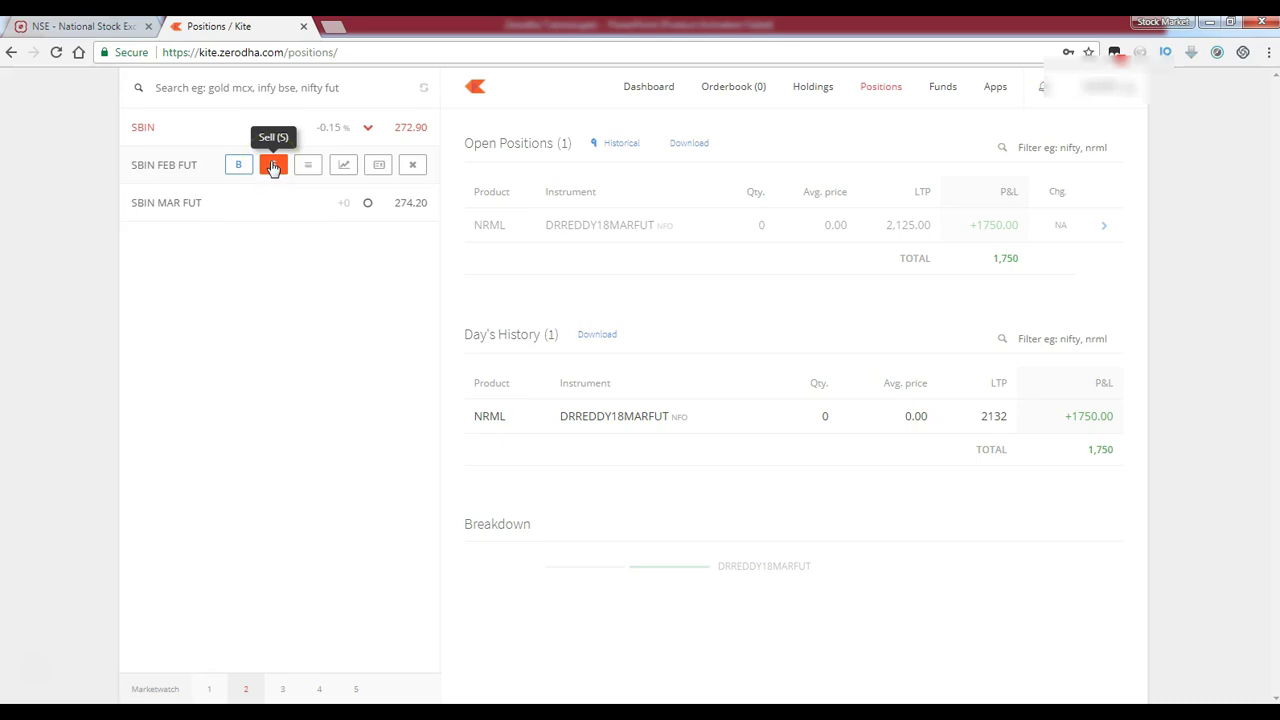
left_click(238, 166)
left_click(307, 166)
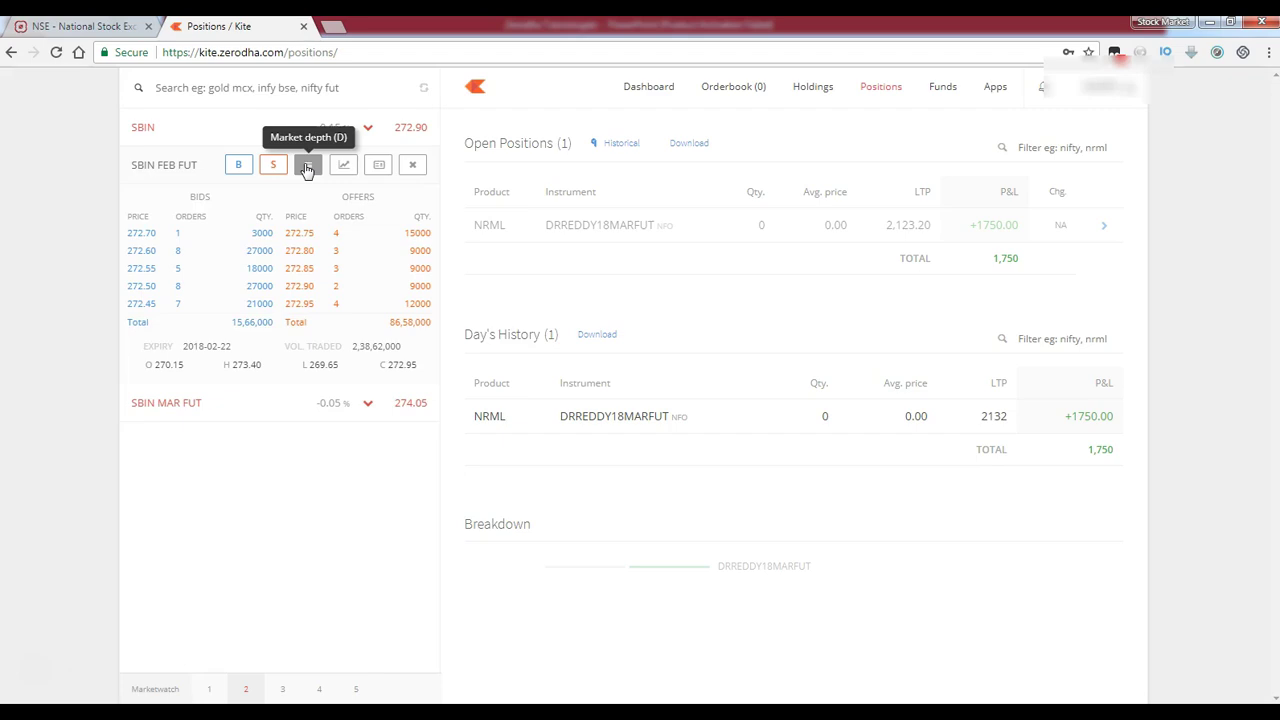
left_click(345, 165)
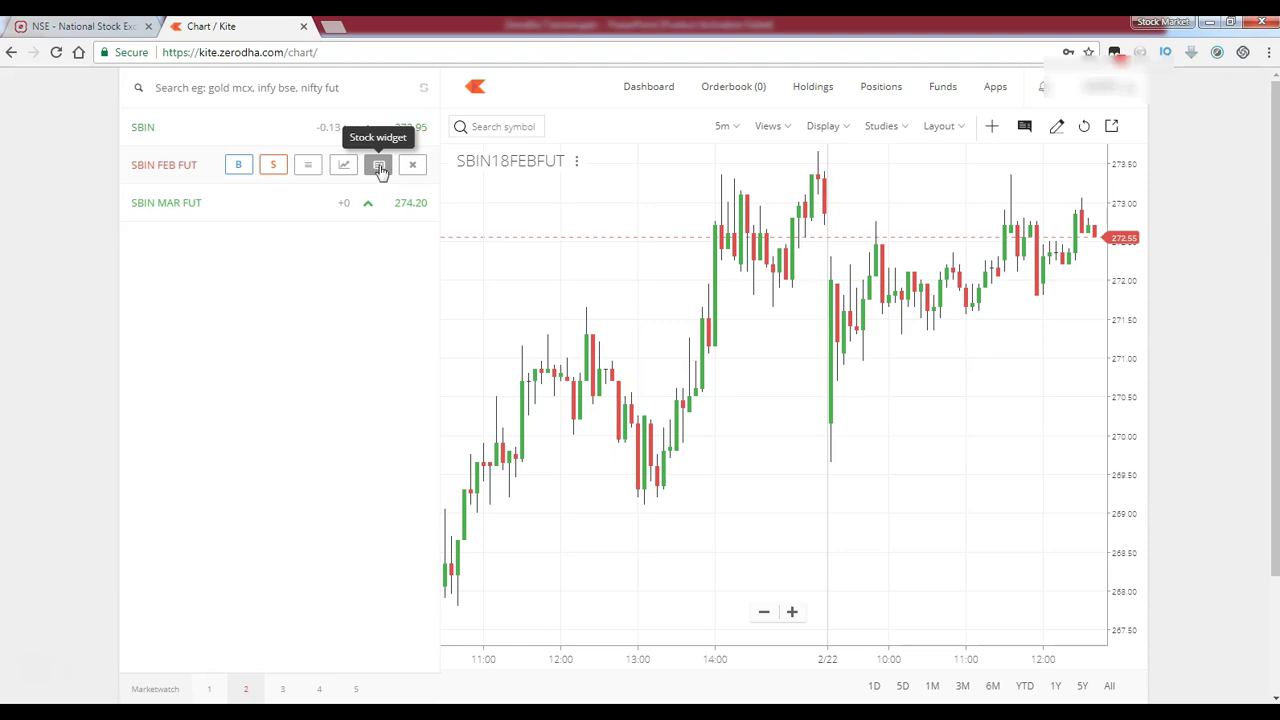
left_click(381, 166)
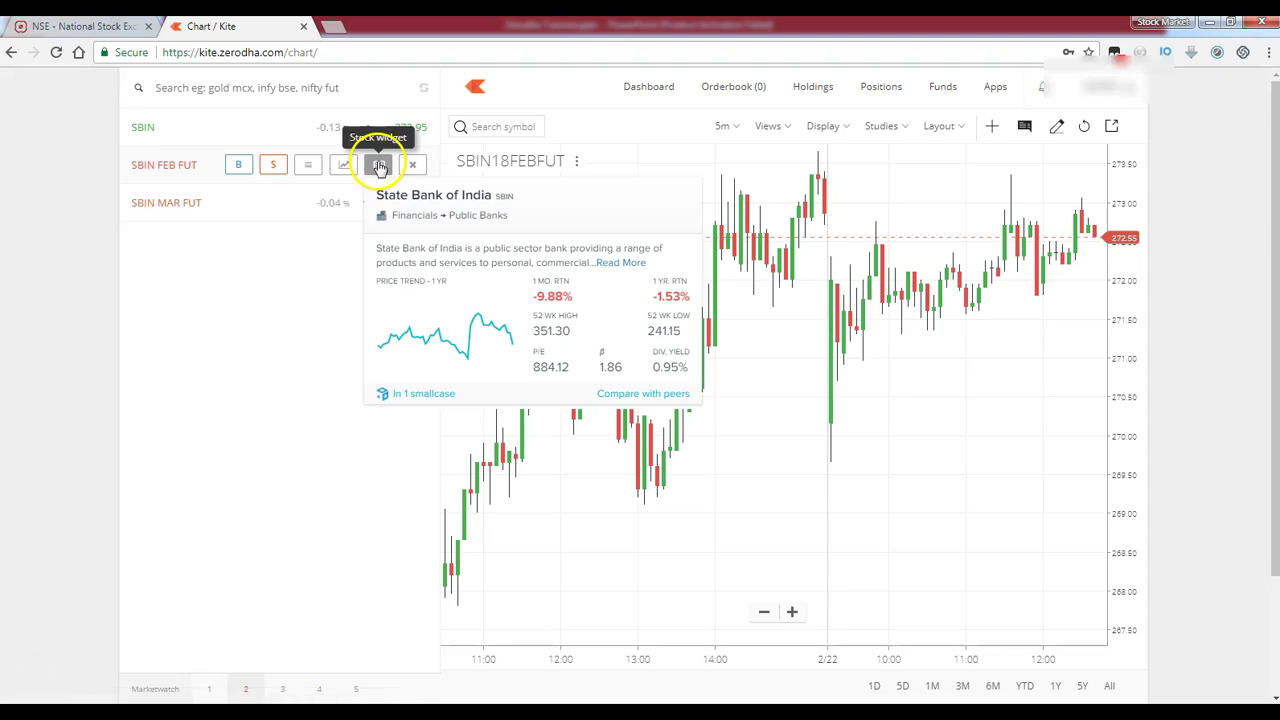
Close the overview card, delete SBIN MAR FUT, and return to Positions.
left_click(206, 282)
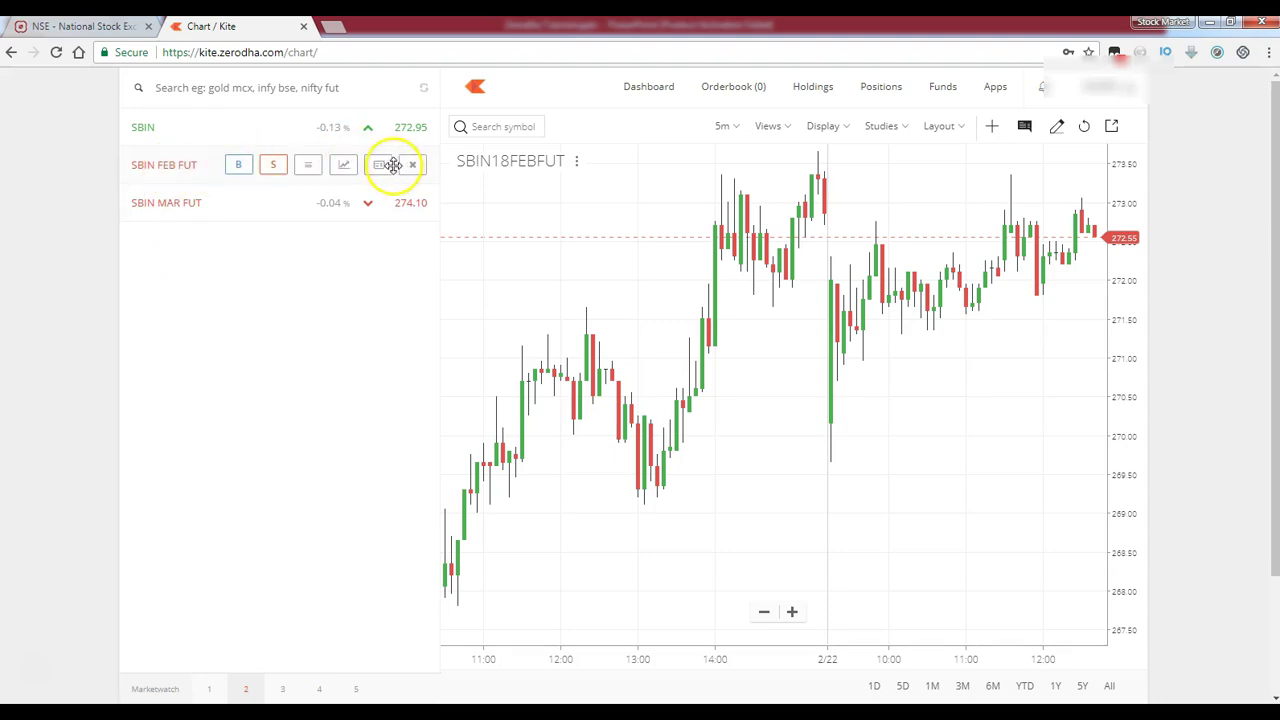
left_click(412, 202)
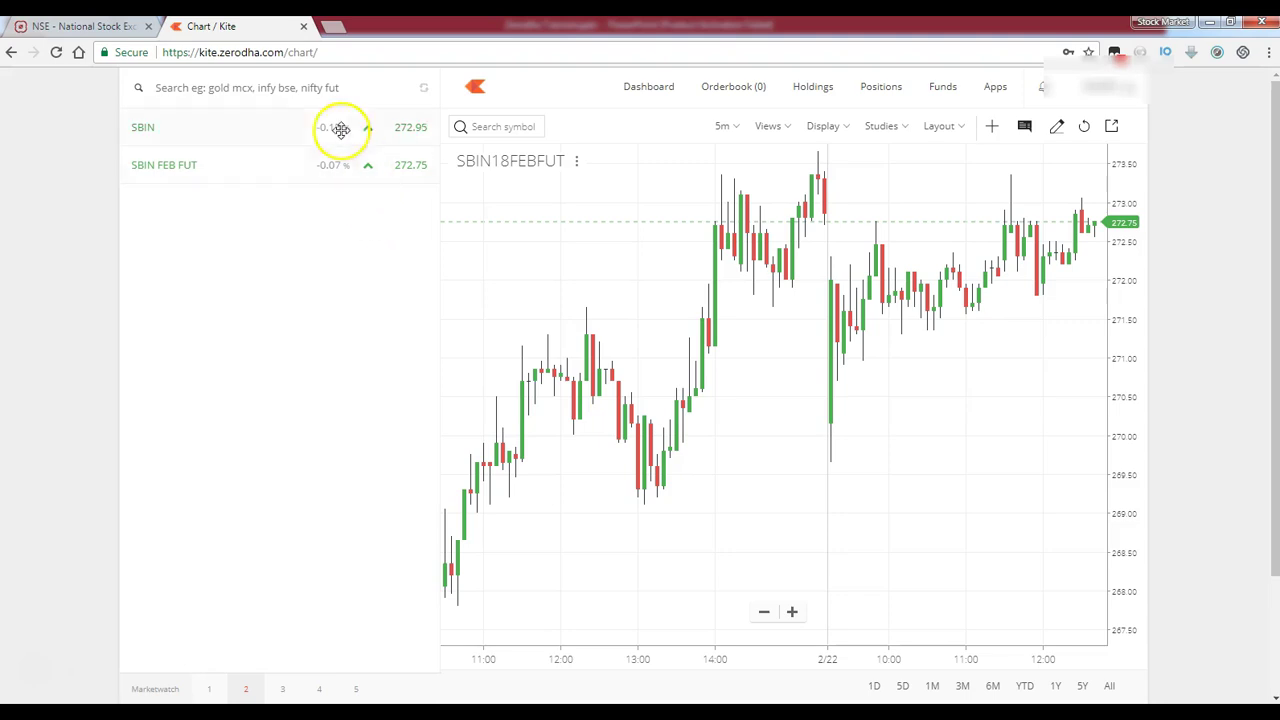
left_click(879, 87)
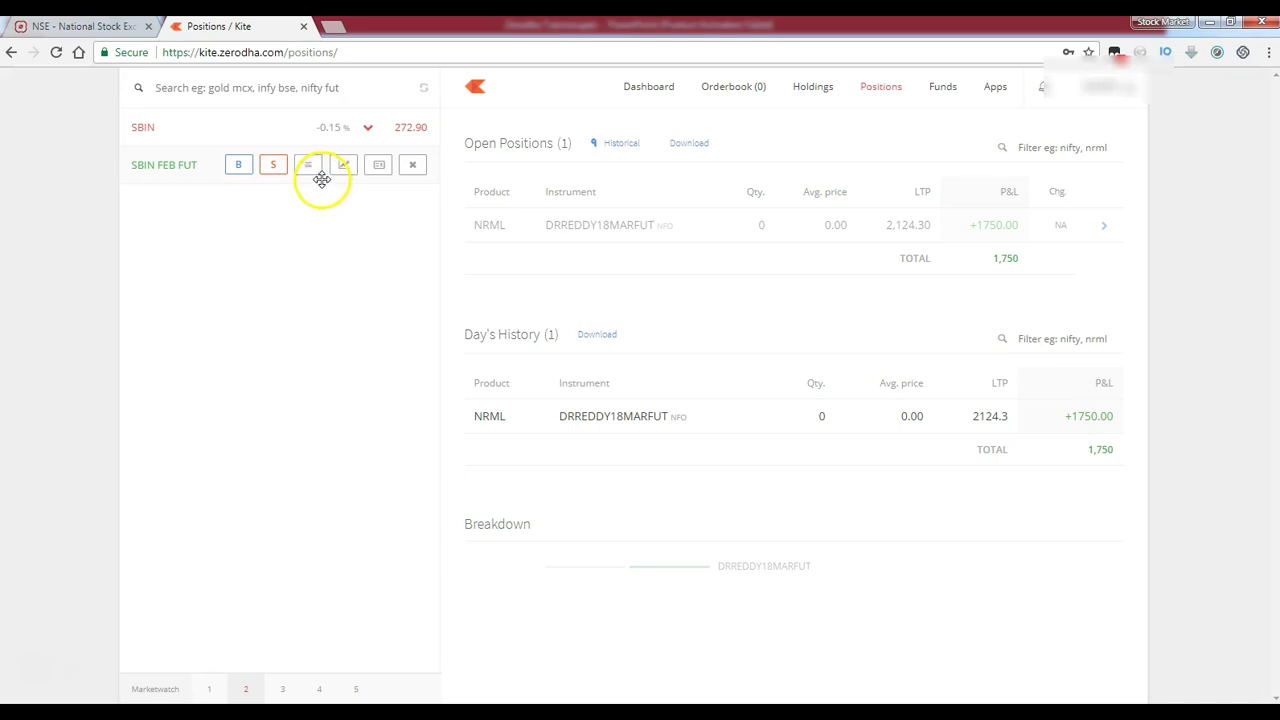
left_click(266, 91)
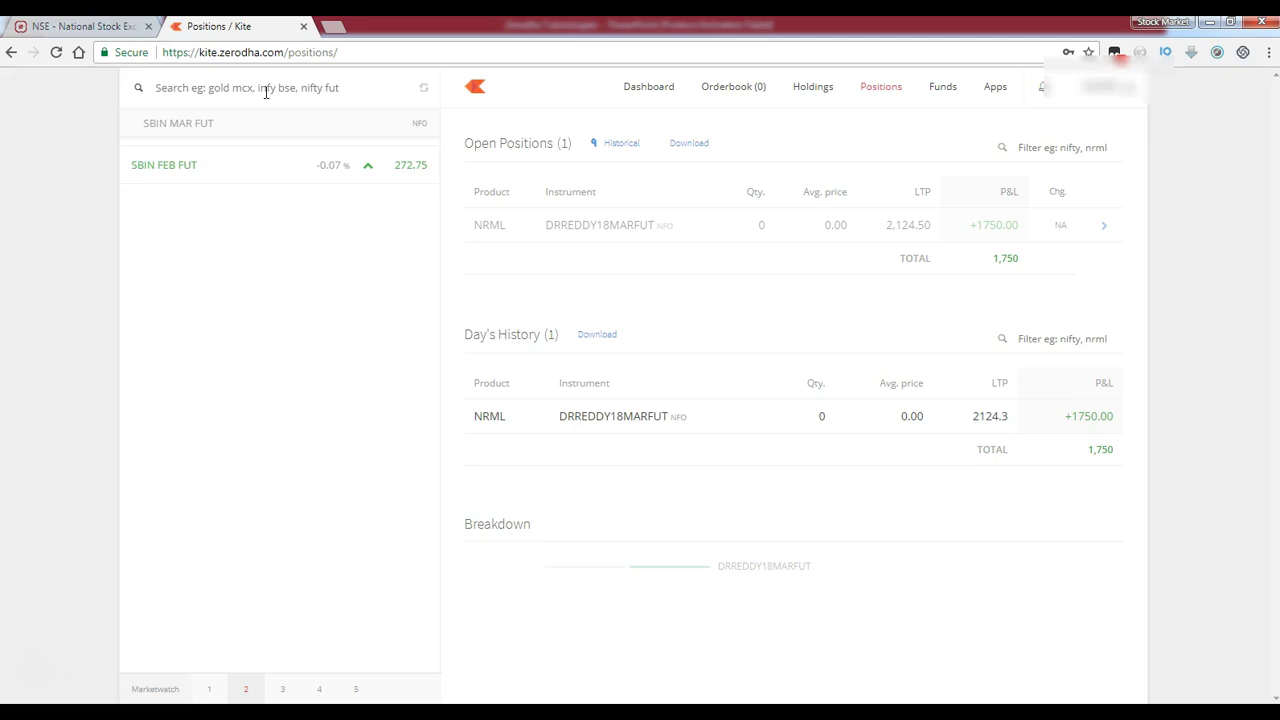
left_click(314, 257)
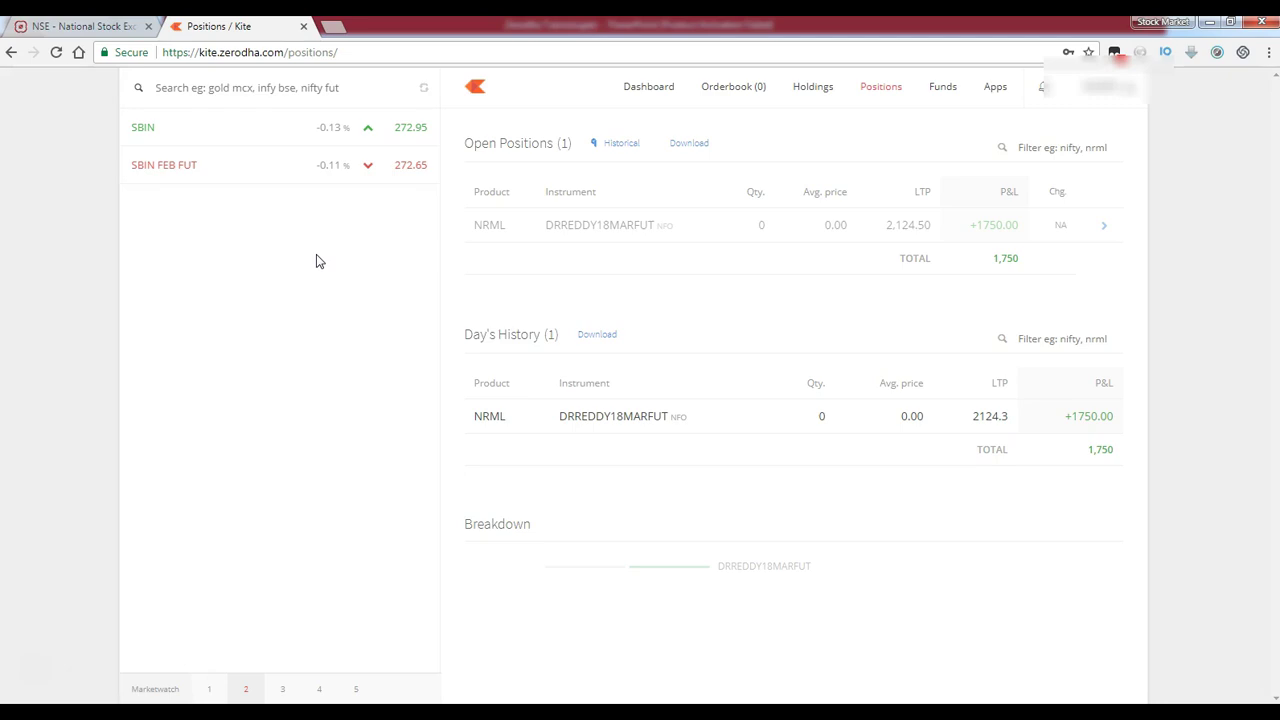
left_click(286, 104)
Add SBIN FEB 275 CE to the marketwatch and search SBIN FEB 270 CE.
type("SBIN ")
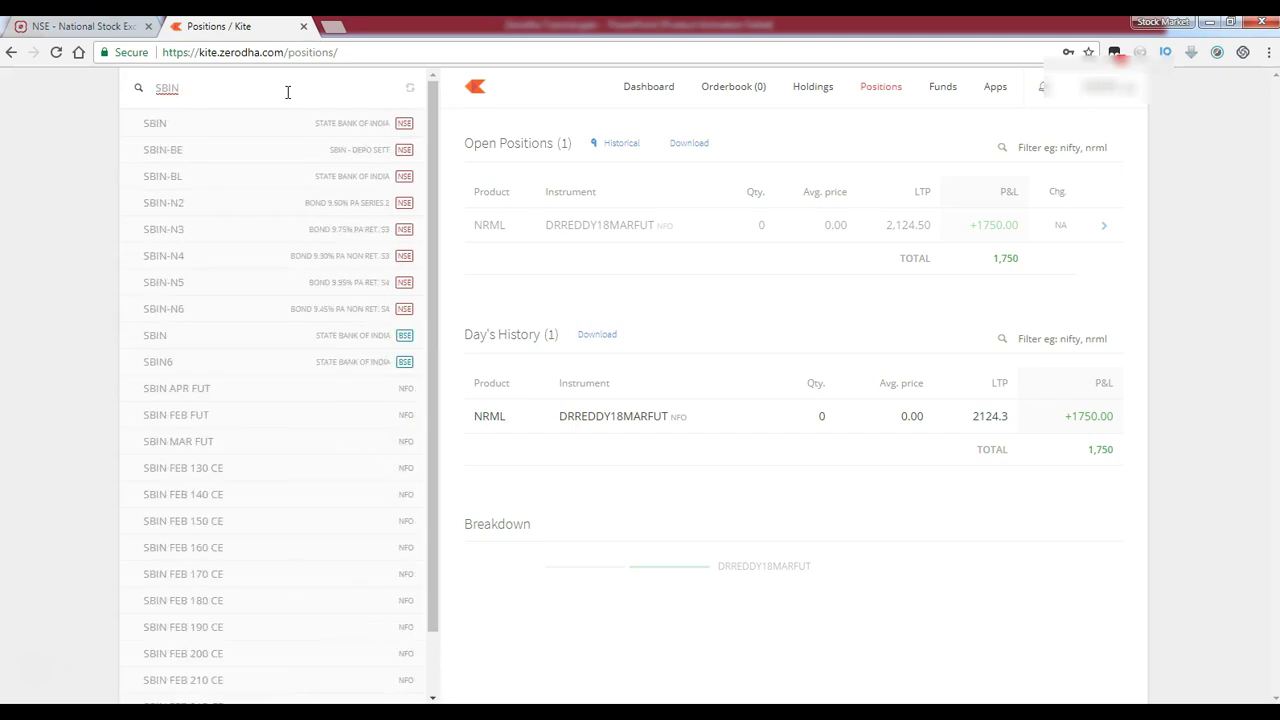
type("FEB 275")
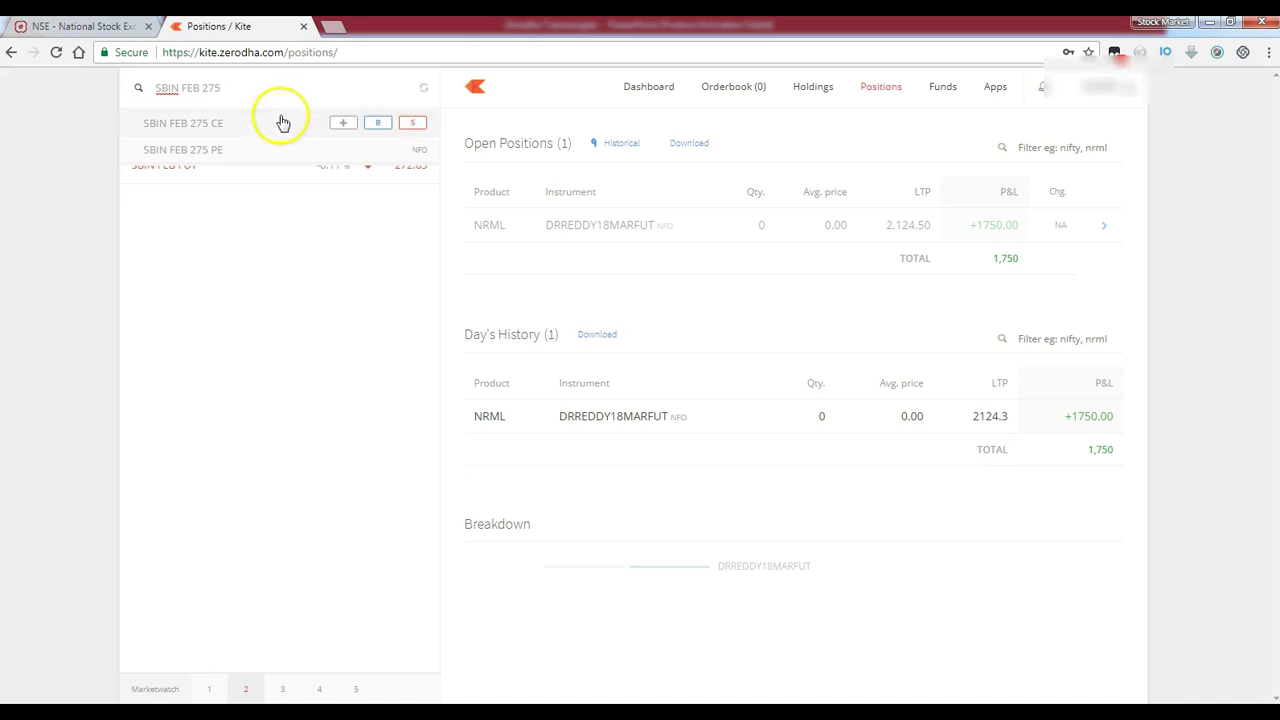
type(" CE")
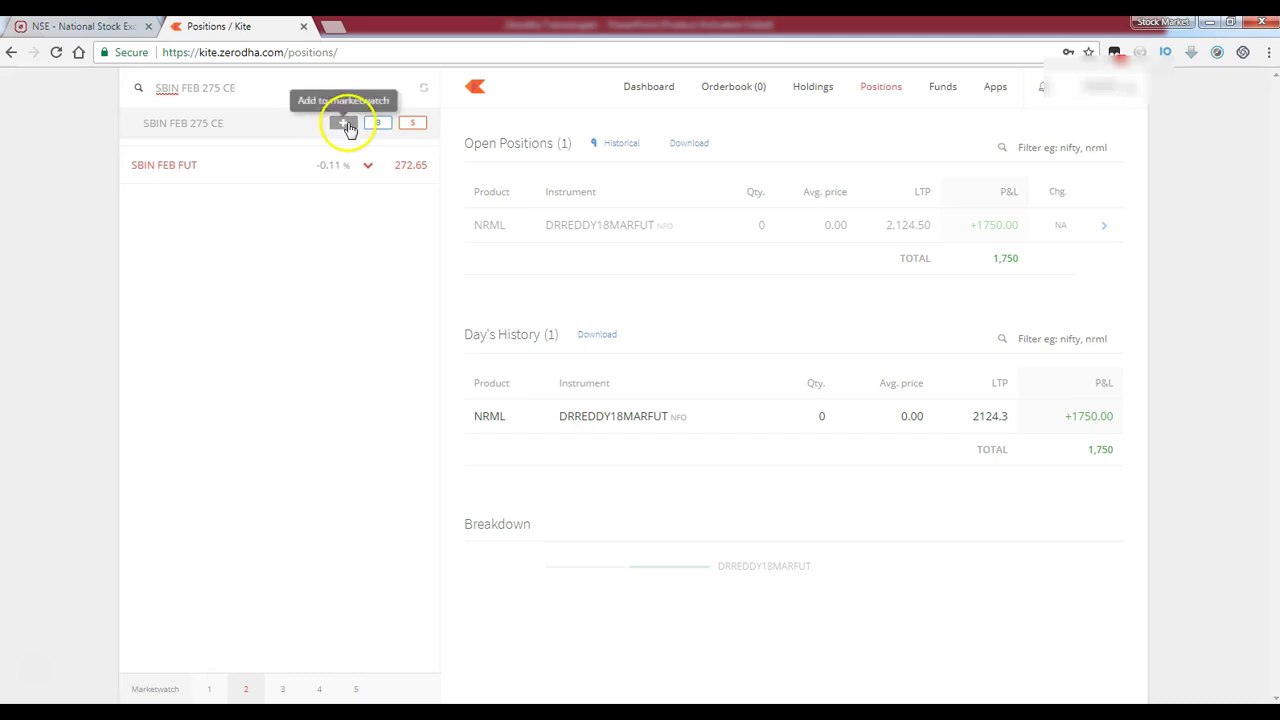
left_click(343, 122)
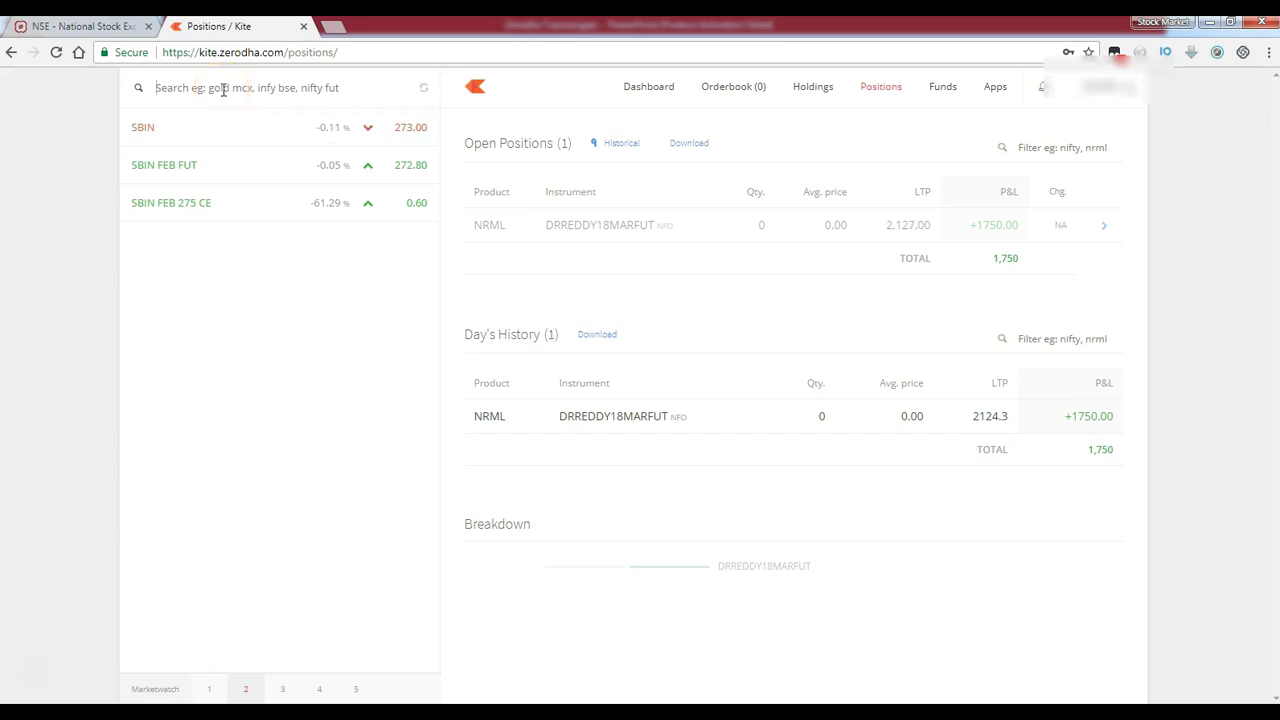
type("SBIN FEB ")
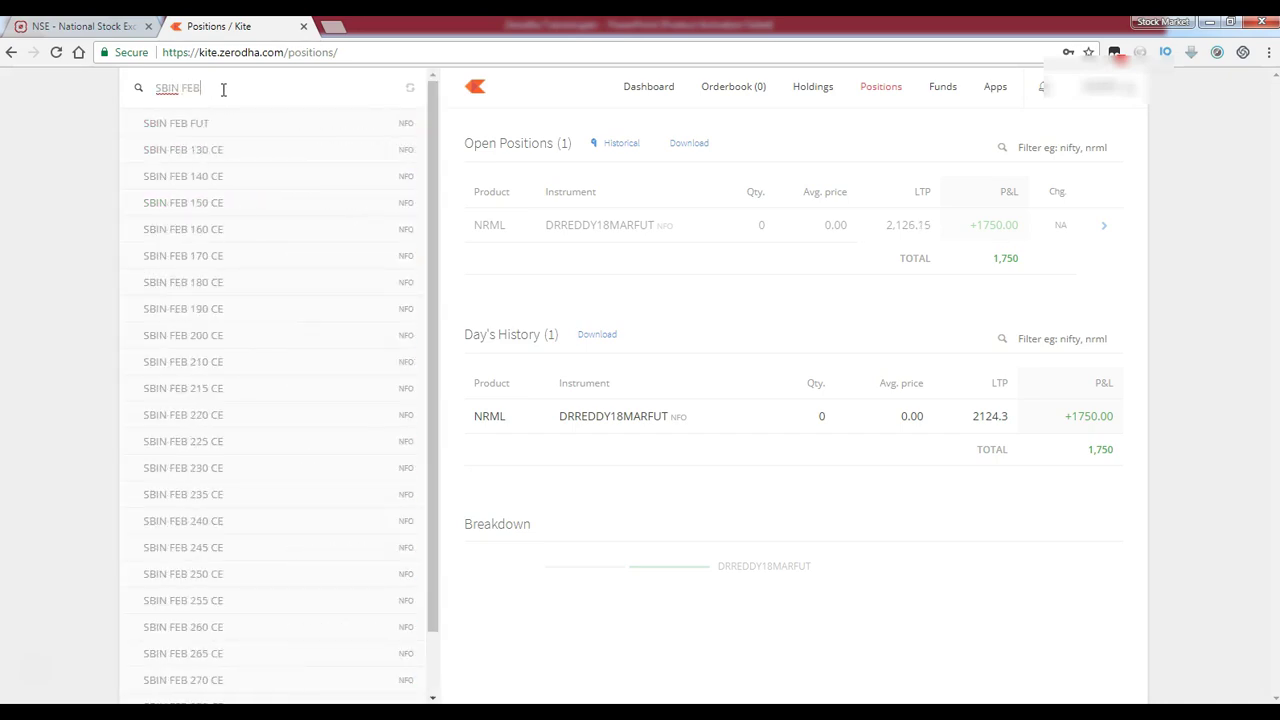
type("270")
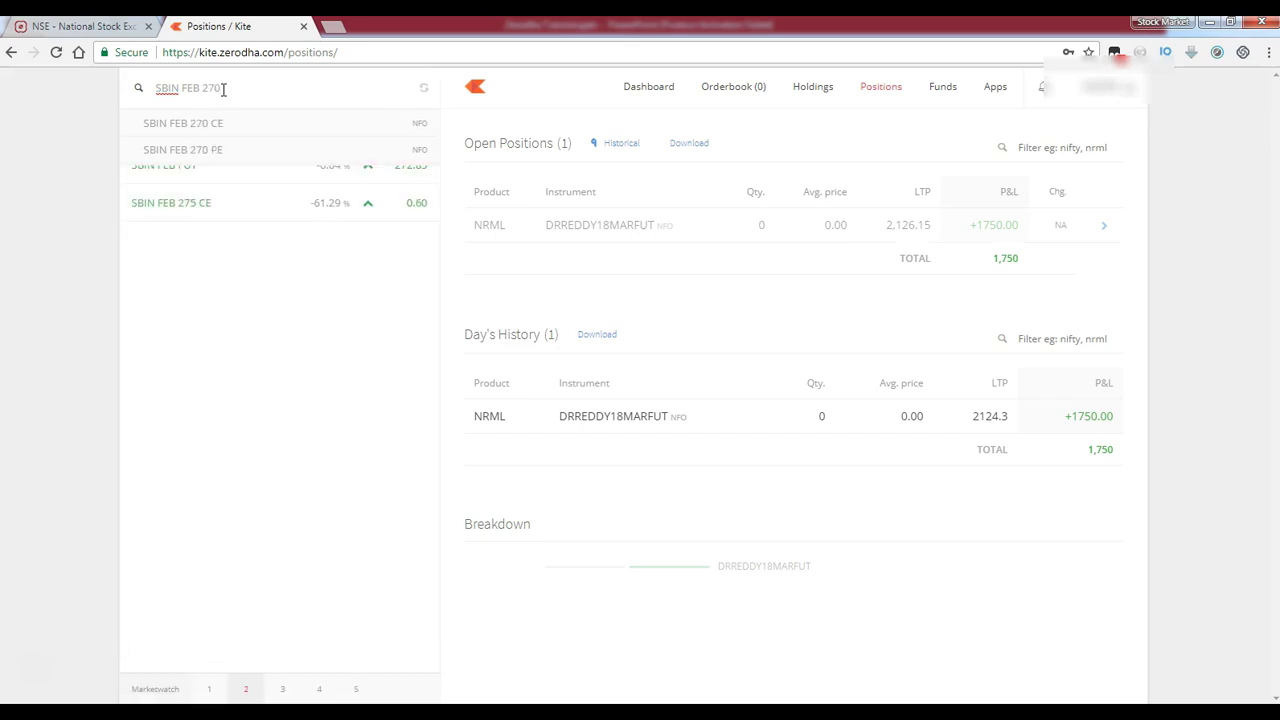
type(" CE")
left_click(341, 130)
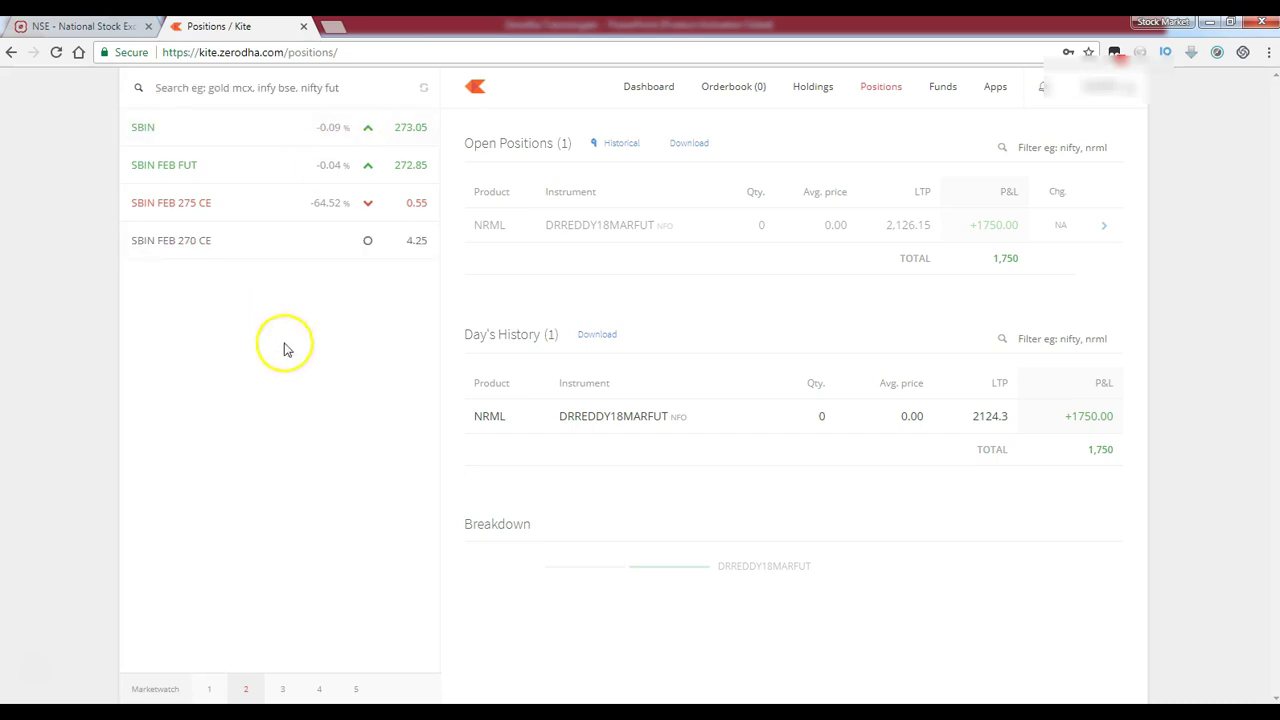
mouse_move(302, 245)
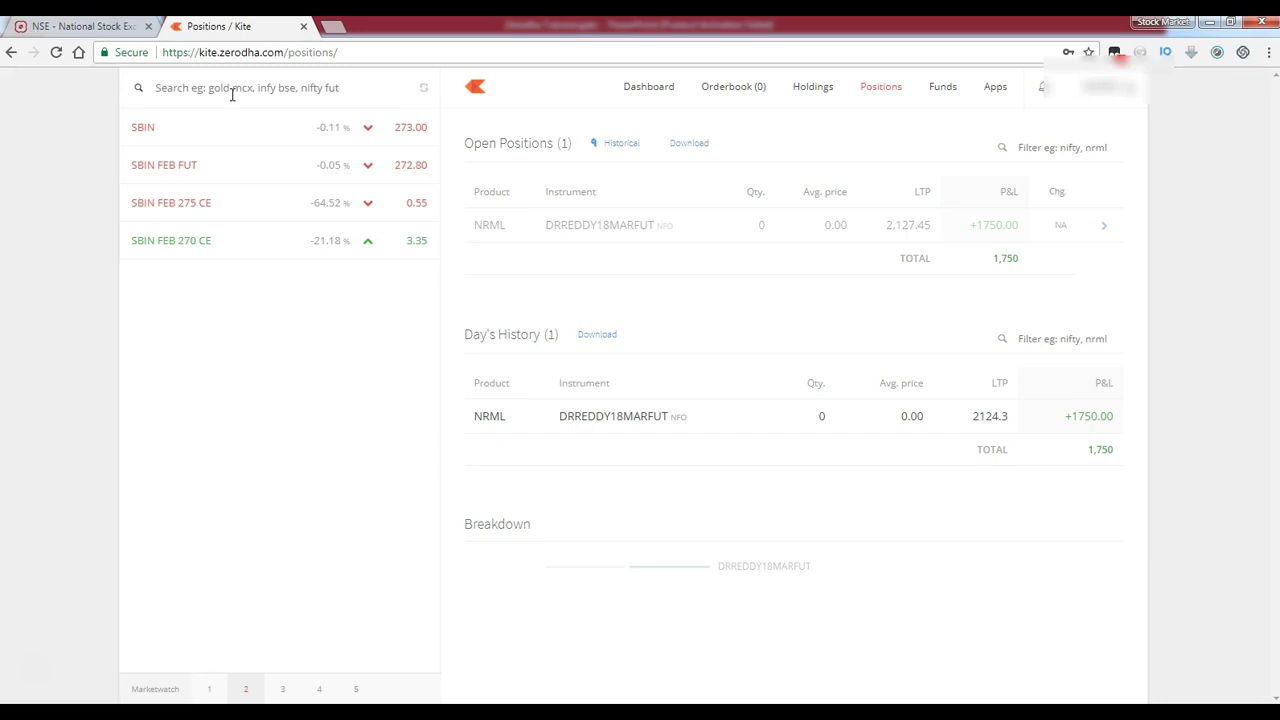
type("SBIN FEB")
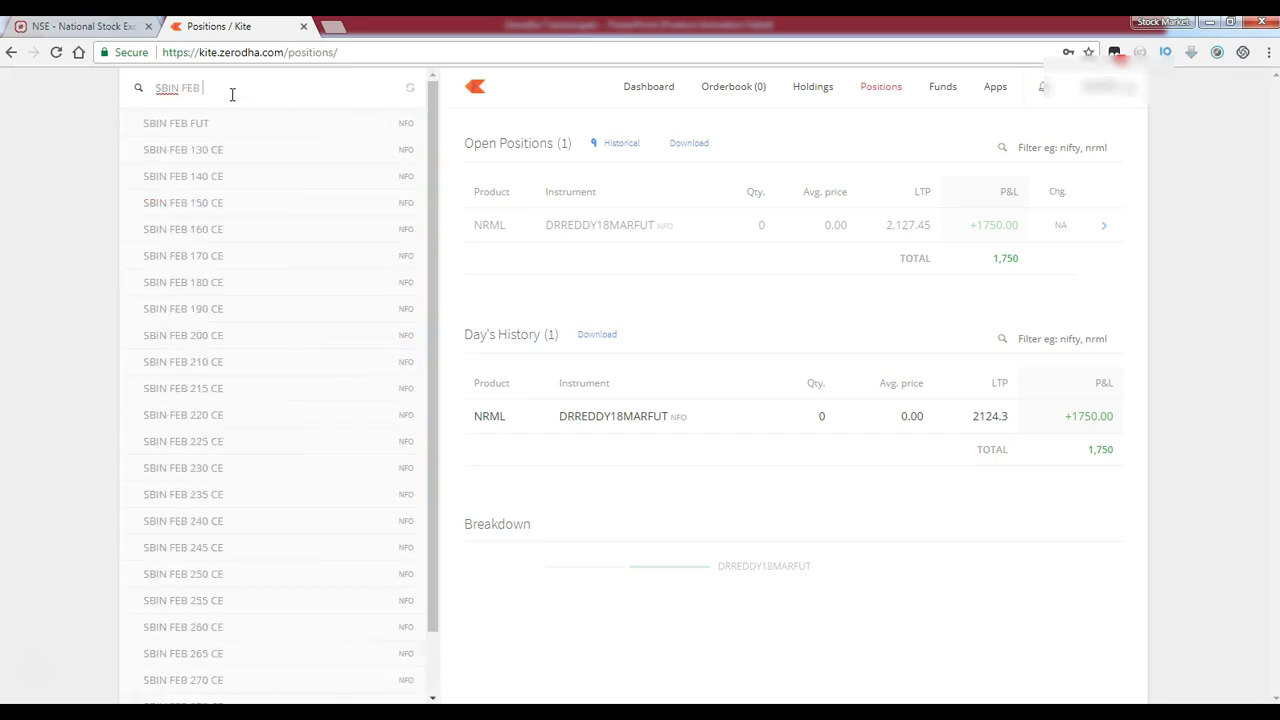
type(" 27")
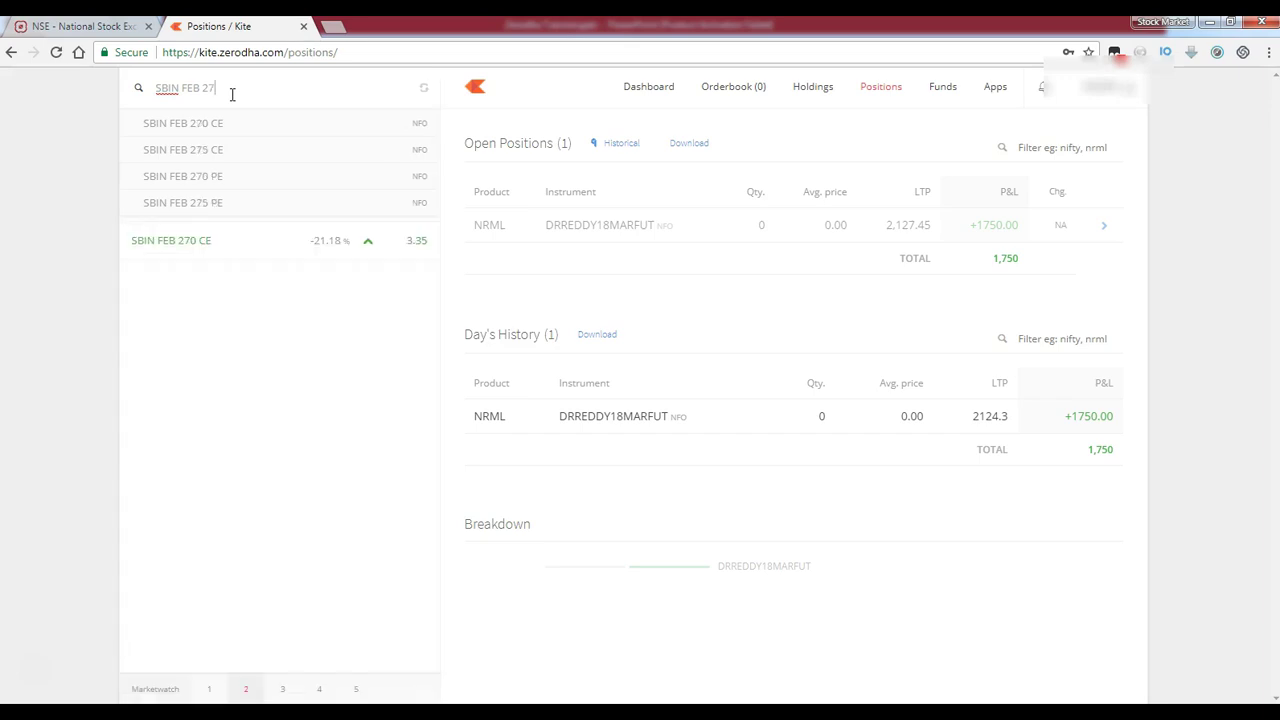
type("0 PE")
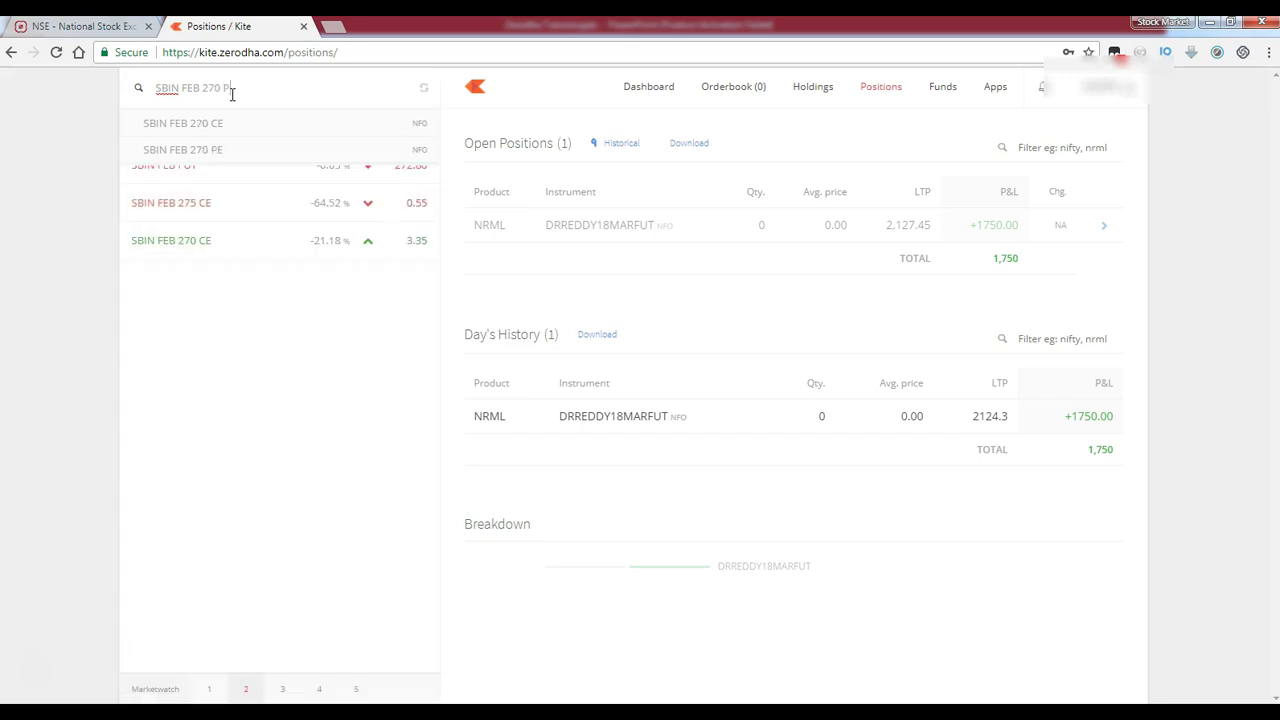
mouse_move(271, 123)
left_click(345, 123)
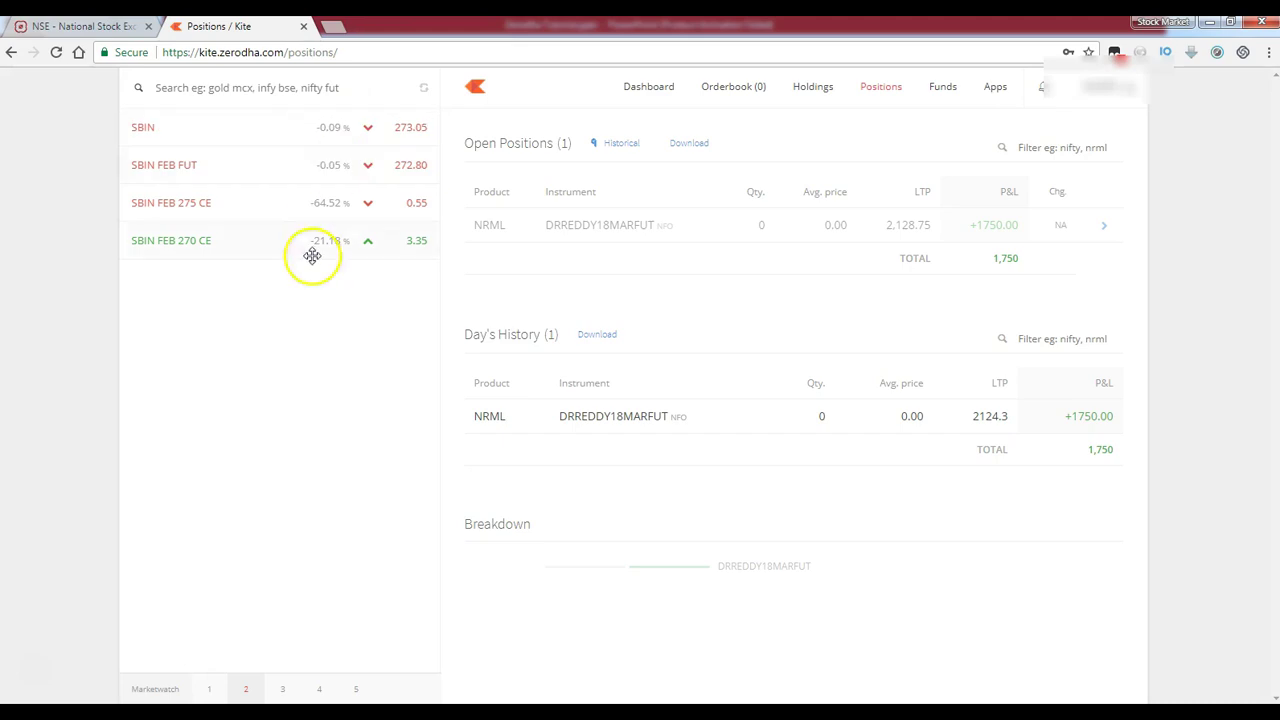